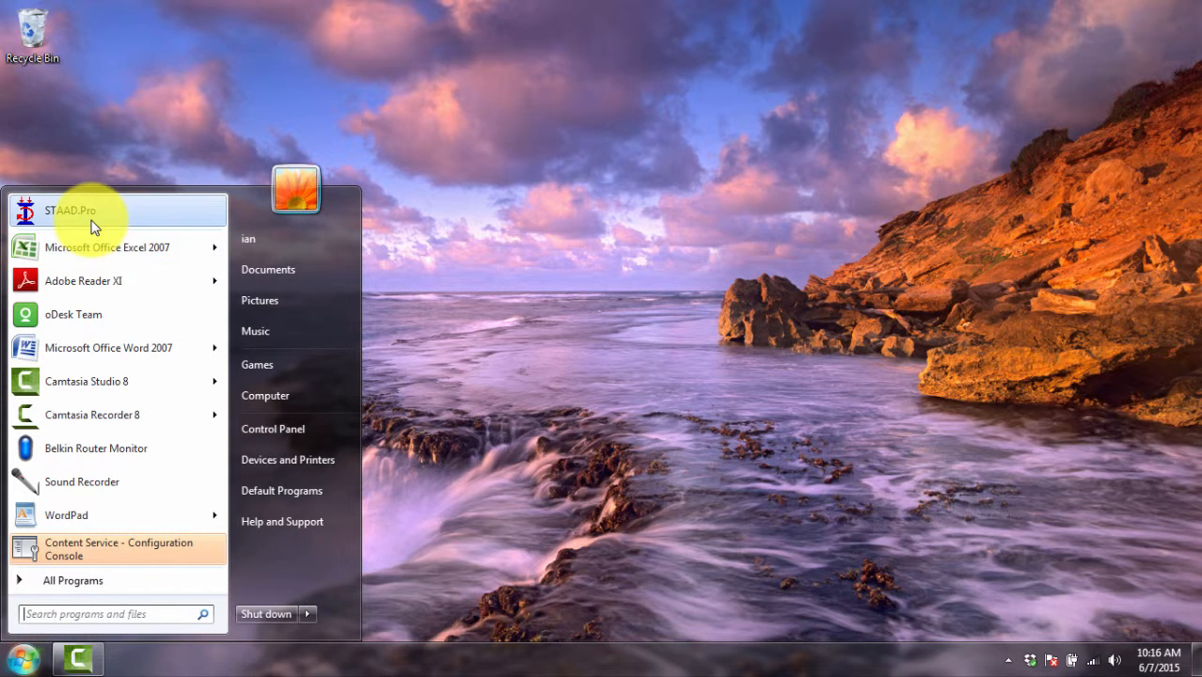
Step: Switch to STAAD.Pro by launching it and bring up the settings for a new file
{"action": "right_click", "coordinate": [91, 218]}
{"action": "left_click", "coordinate": [150, 251]}
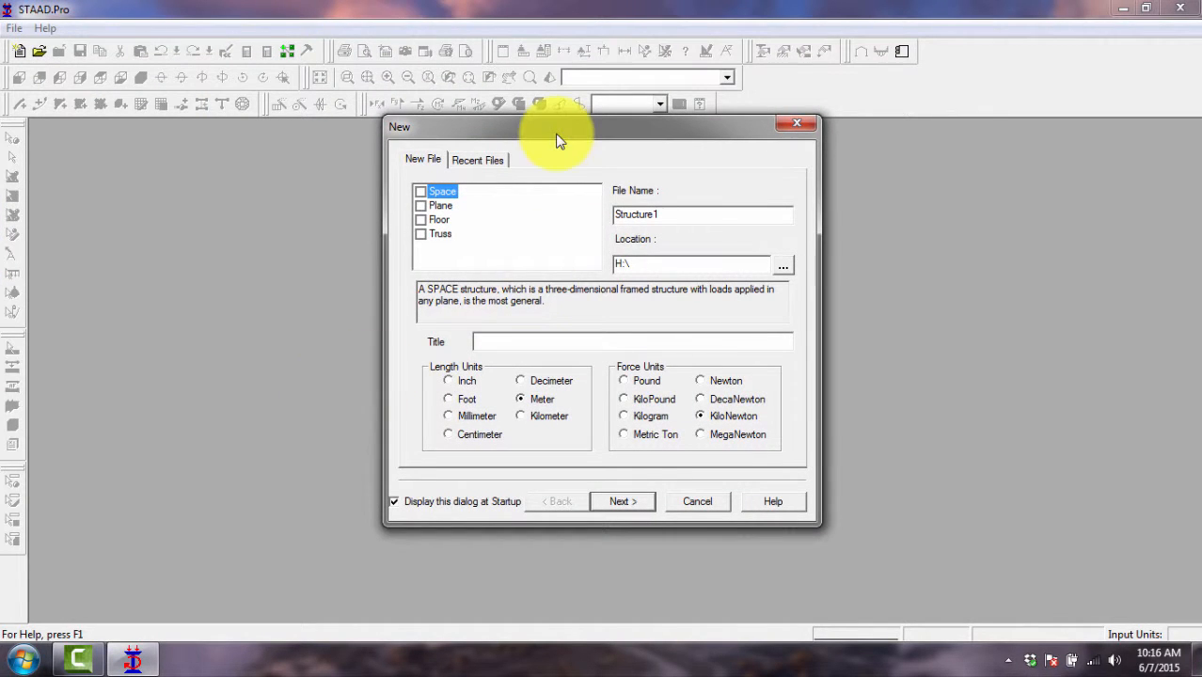
{"action": "left_click_drag", "start_coordinate": [556, 131], "coordinate": [560, 179]}
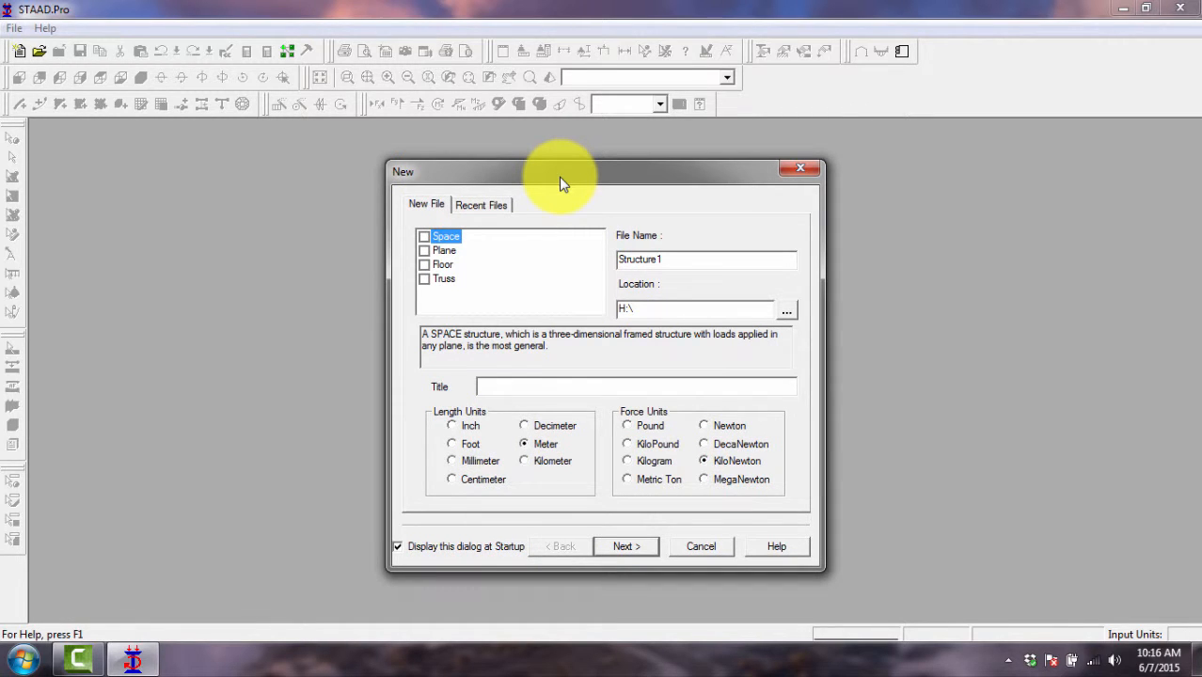
{"action": "left_click_drag", "start_coordinate": [561, 182], "coordinate": [556, 181]}
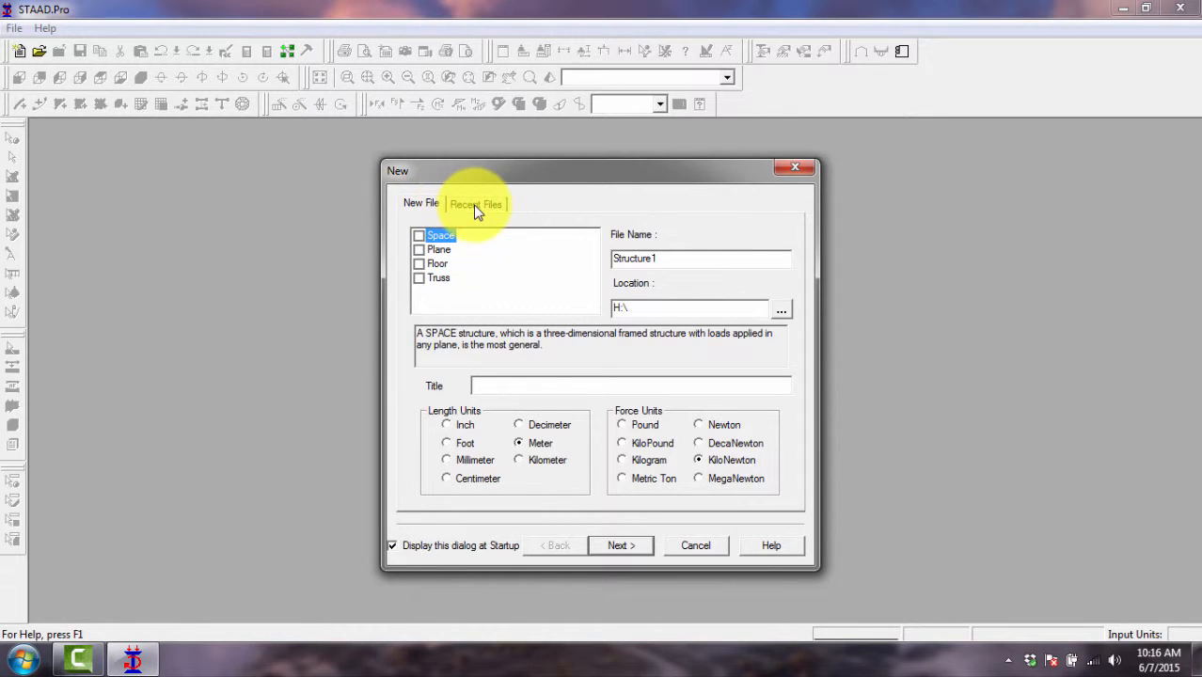
{"action": "left_click", "coordinate": [424, 205]}
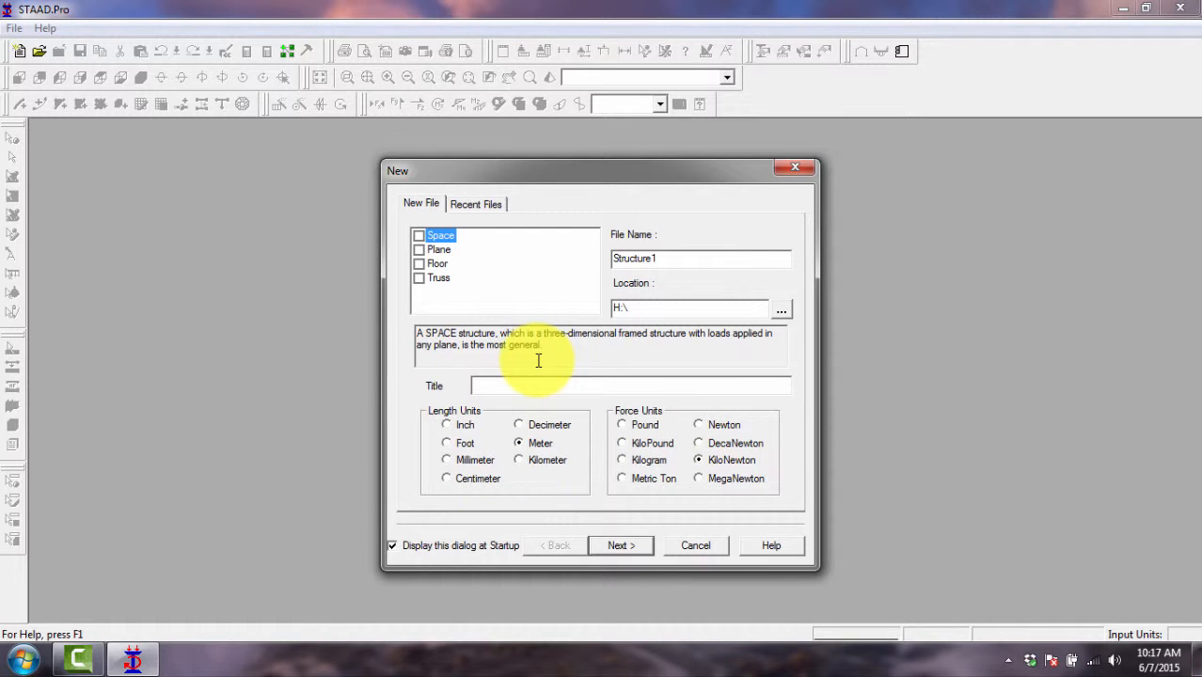
Step: Compare the Plane, Floor and Truss structure type descriptions, and set the structure type to Space
{"action": "left_click", "coordinate": [419, 239]}
{"action": "left_click", "coordinate": [420, 251]}
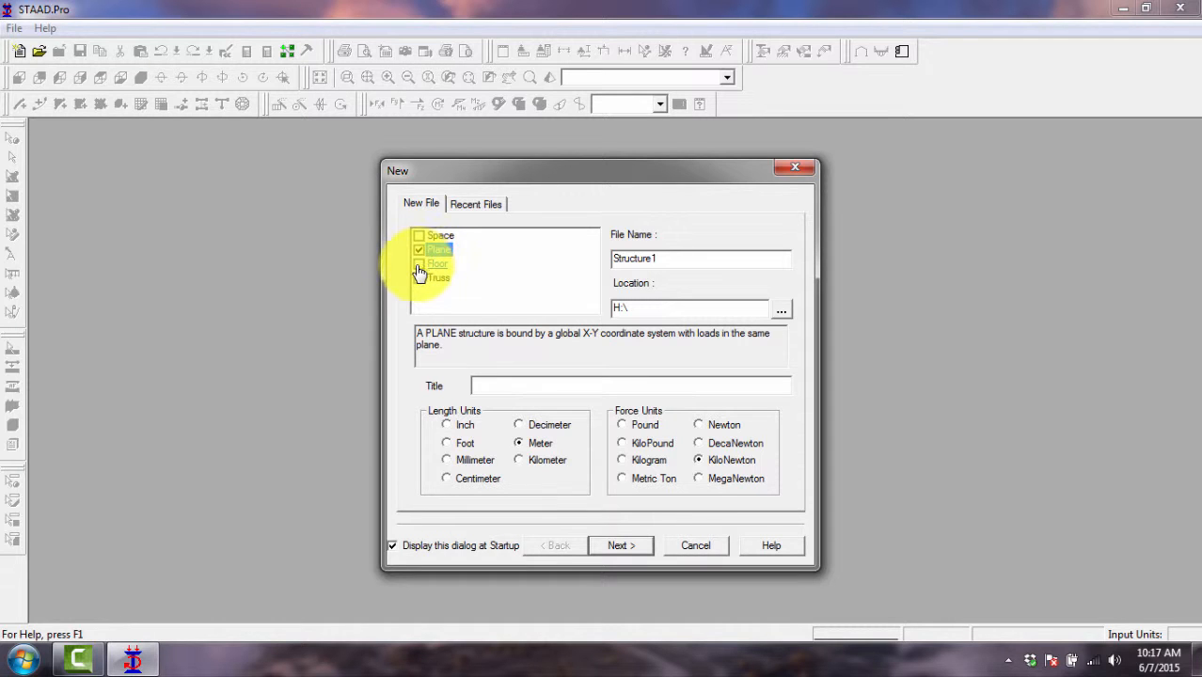
{"action": "left_click", "coordinate": [418, 266]}
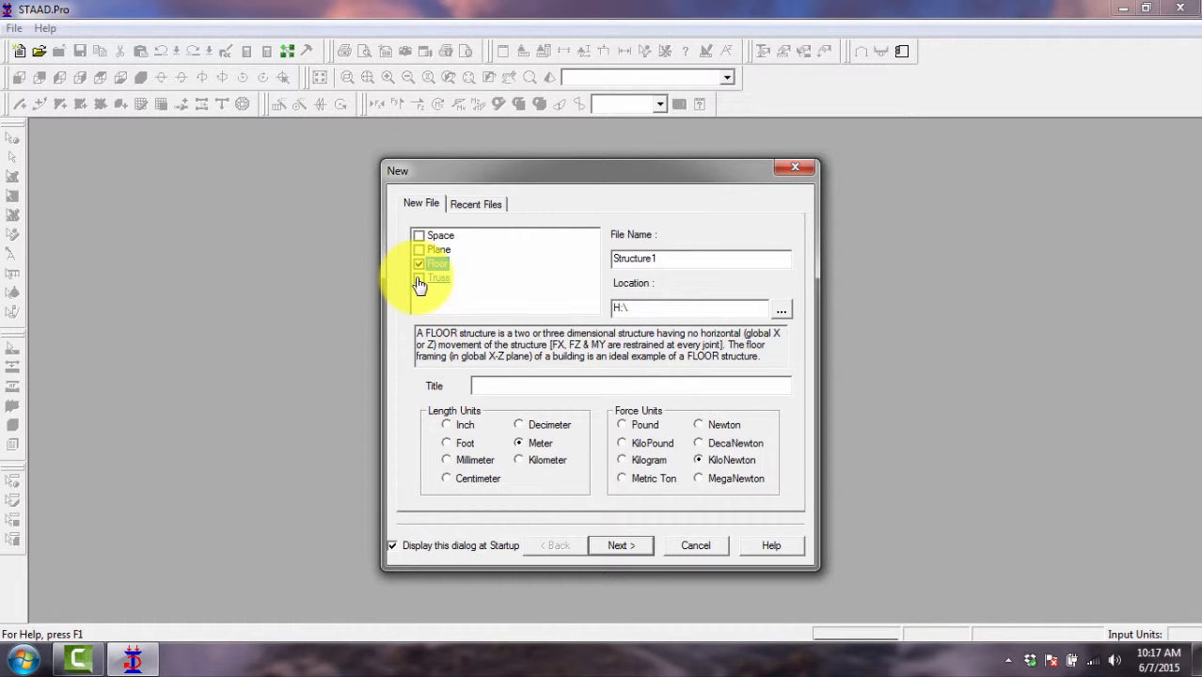
{"action": "left_click", "coordinate": [419, 280]}
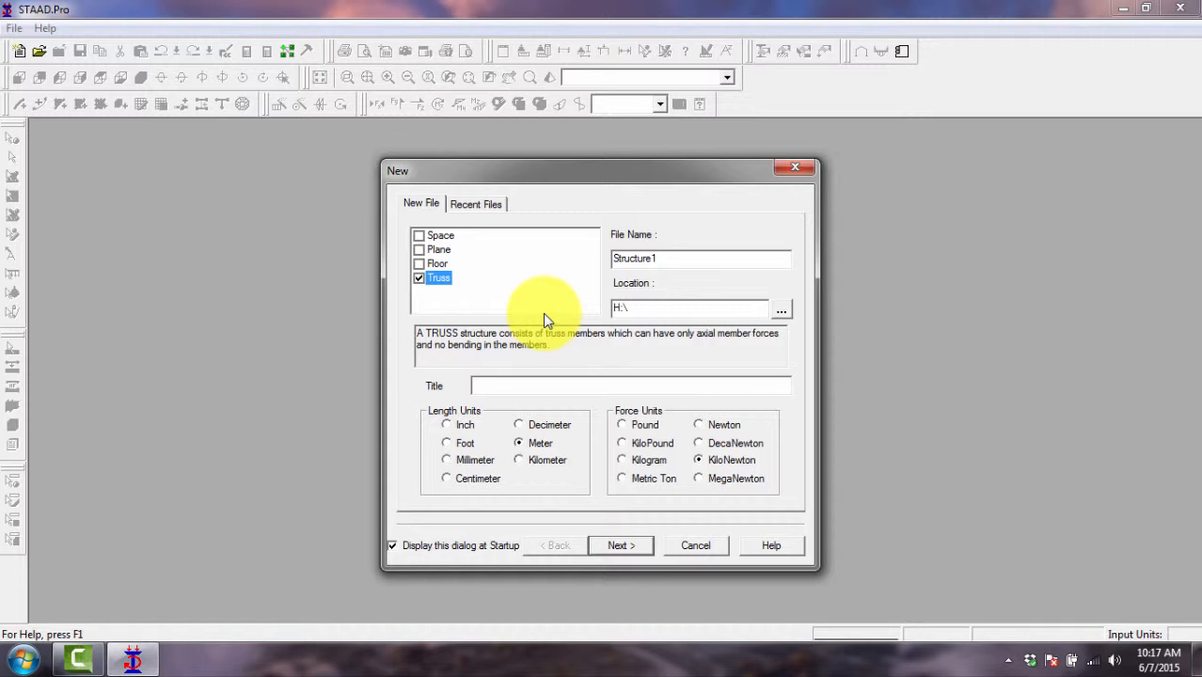
{"action": "left_click", "coordinate": [421, 236]}
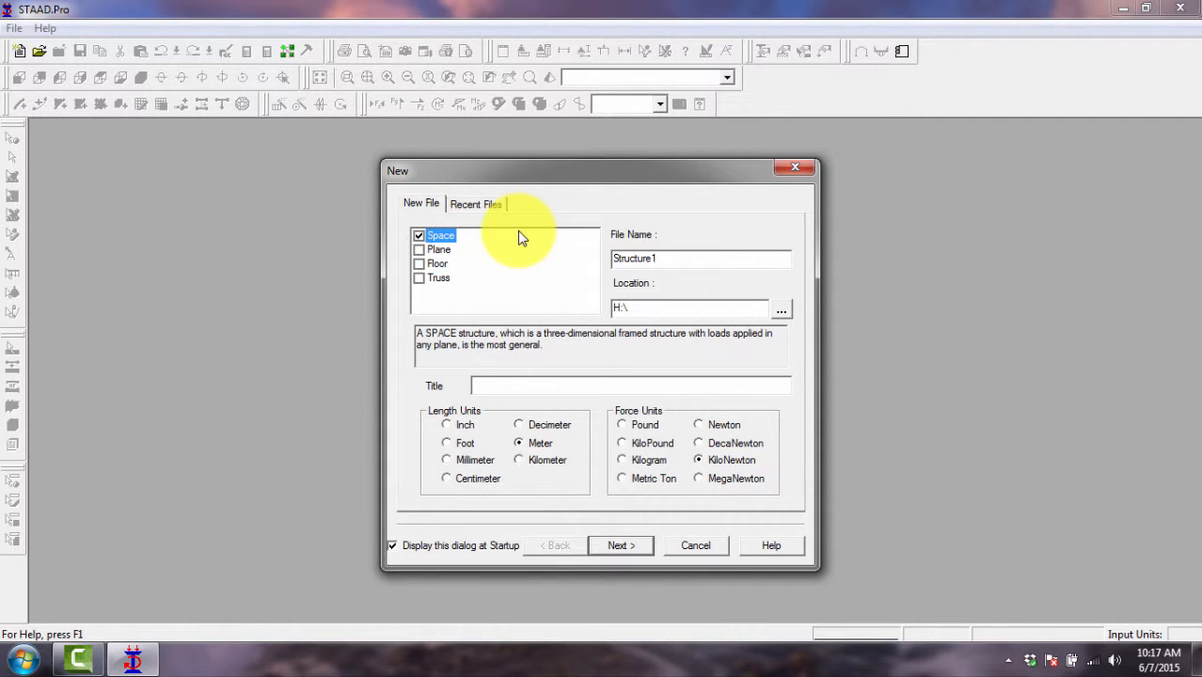
Step: Name the new structure file Tutorial2015
{"action": "double_click", "coordinate": [662, 256]}
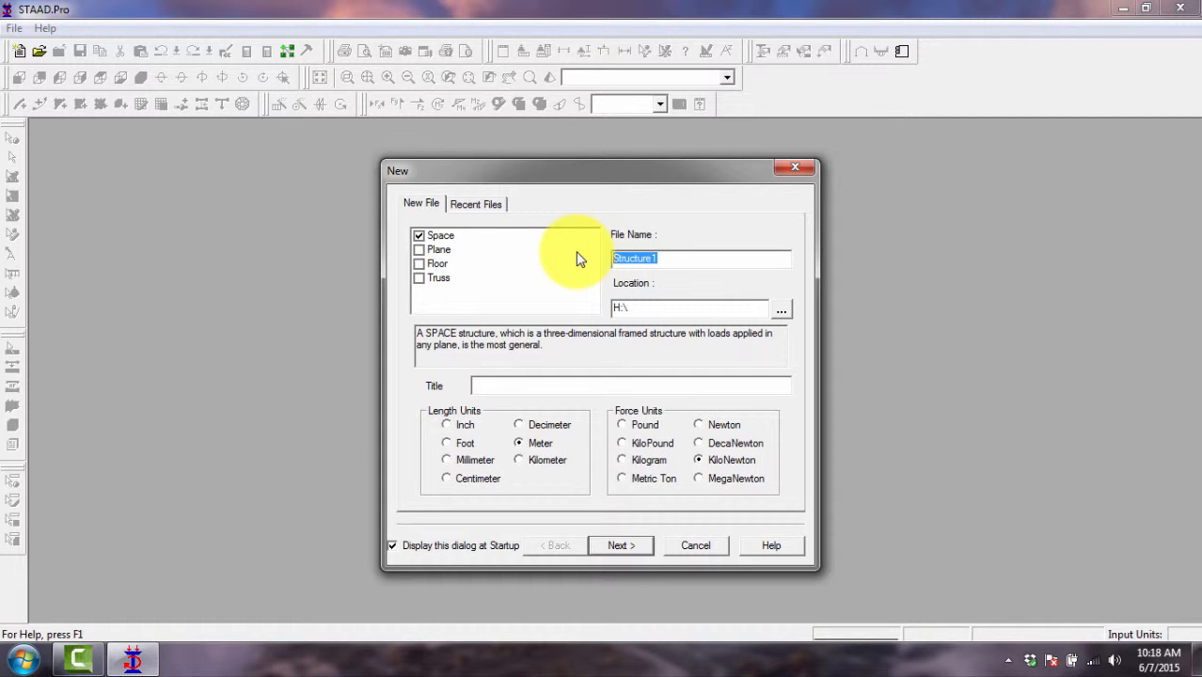
{"action": "type", "text": "Tuton"}
{"action": "type", "text": "al2015"}
Step: Set the new file's save location to the Staad Tutorial 2015 folder on drive H
{"action": "left_click", "coordinate": [683, 309]}
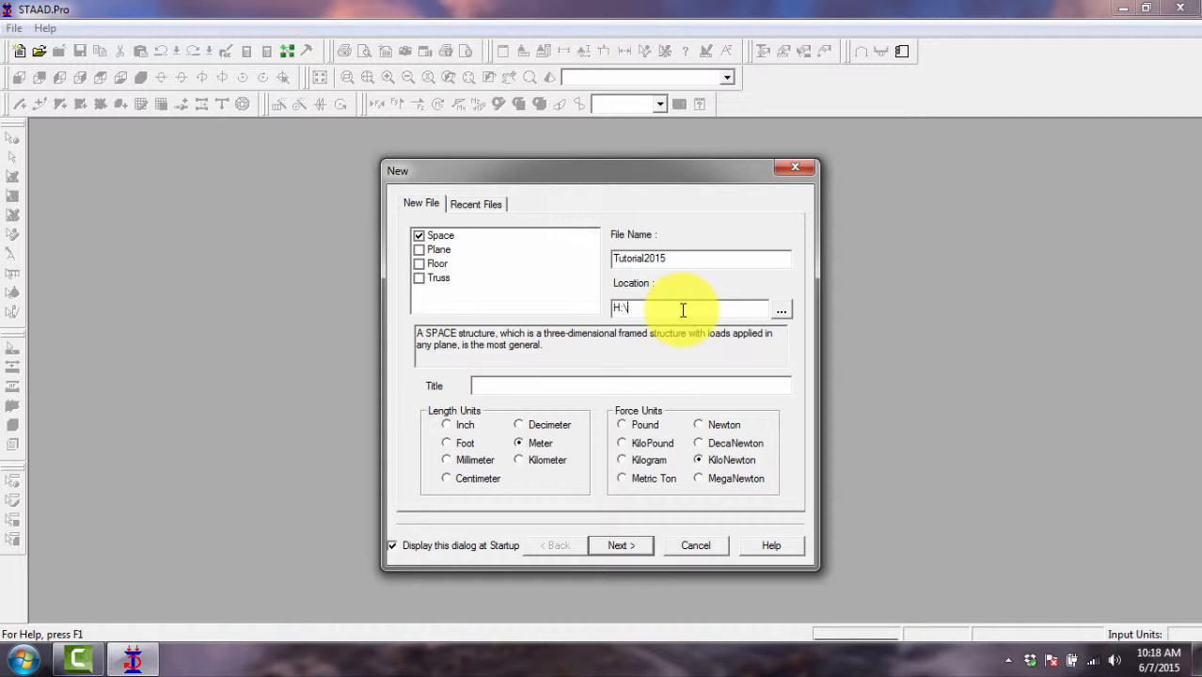
{"action": "left_click", "coordinate": [781, 308]}
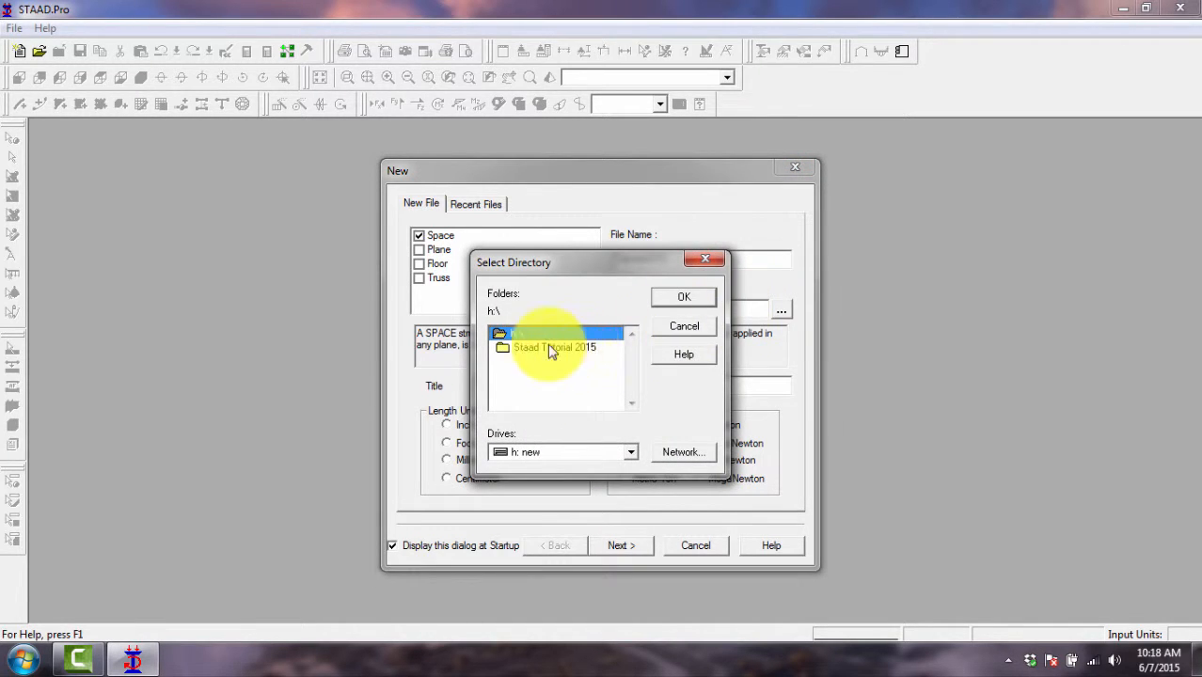
{"action": "left_click", "coordinate": [552, 453]}
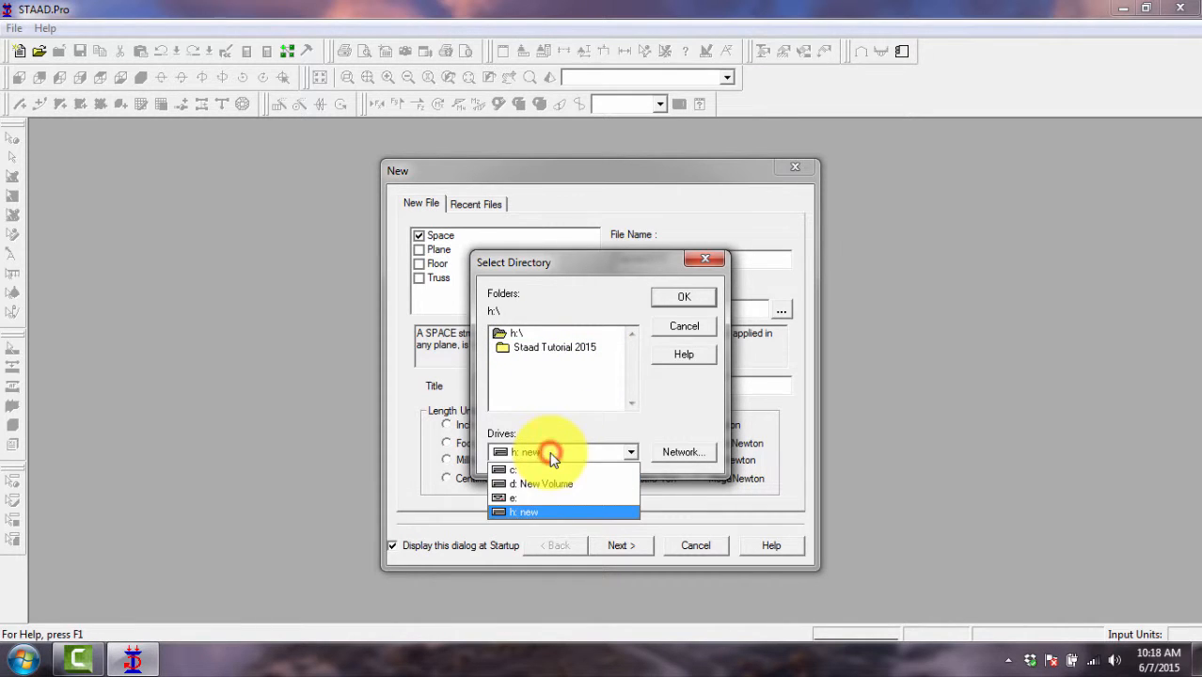
{"action": "left_click", "coordinate": [525, 512]}
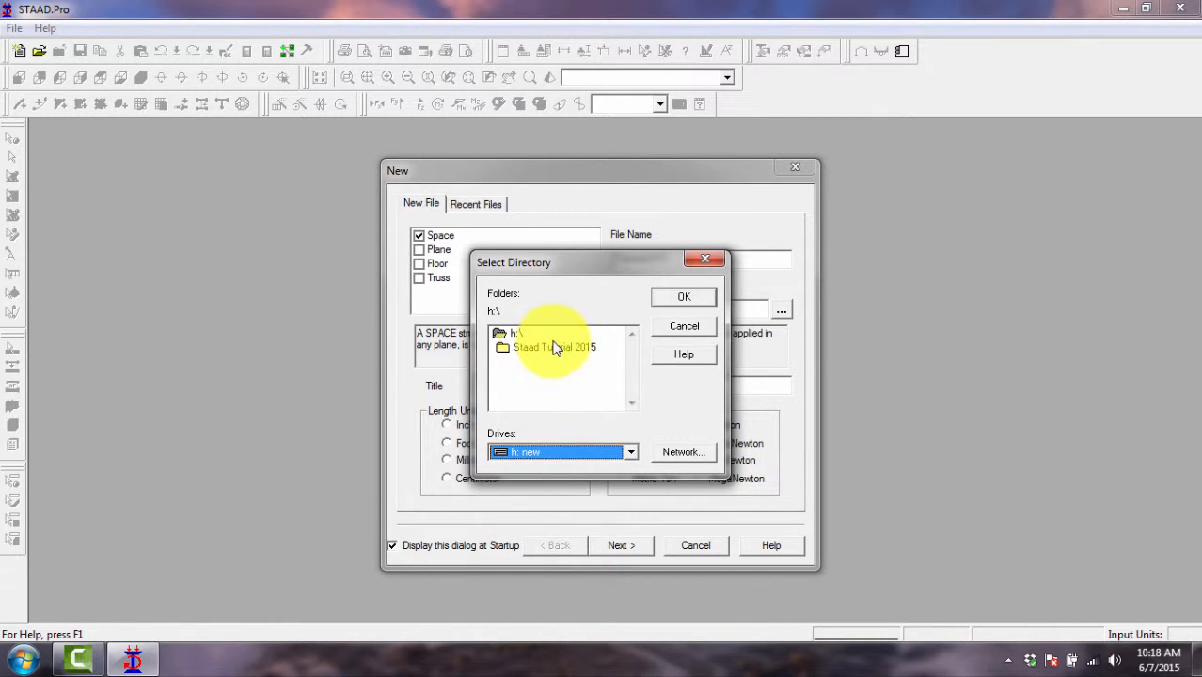
{"action": "left_click", "coordinate": [527, 349]}
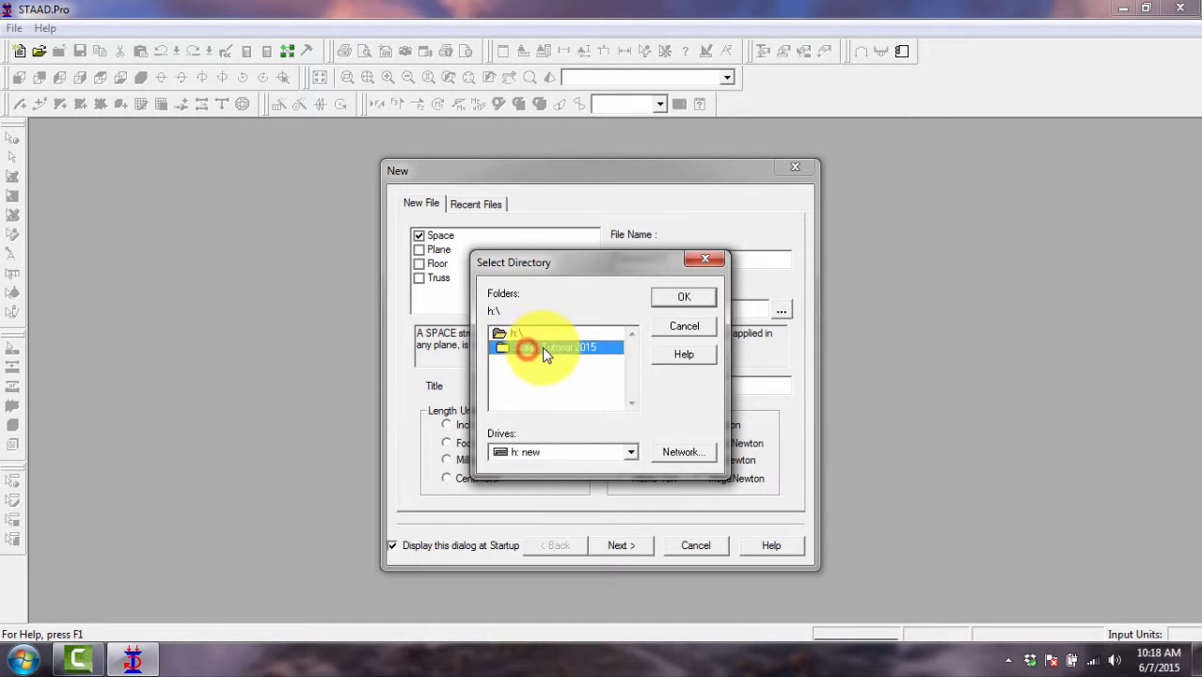
{"action": "left_click", "coordinate": [687, 297]}
{"action": "left_click", "coordinate": [691, 299]}
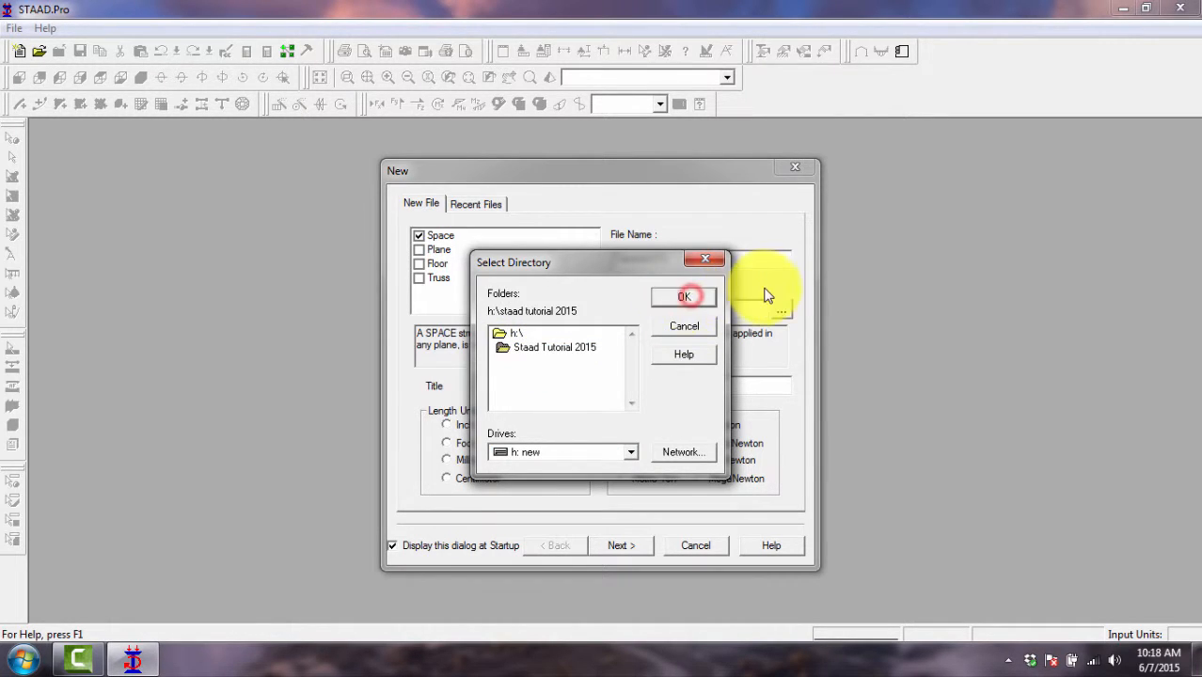
{"action": "left_click", "coordinate": [685, 295]}
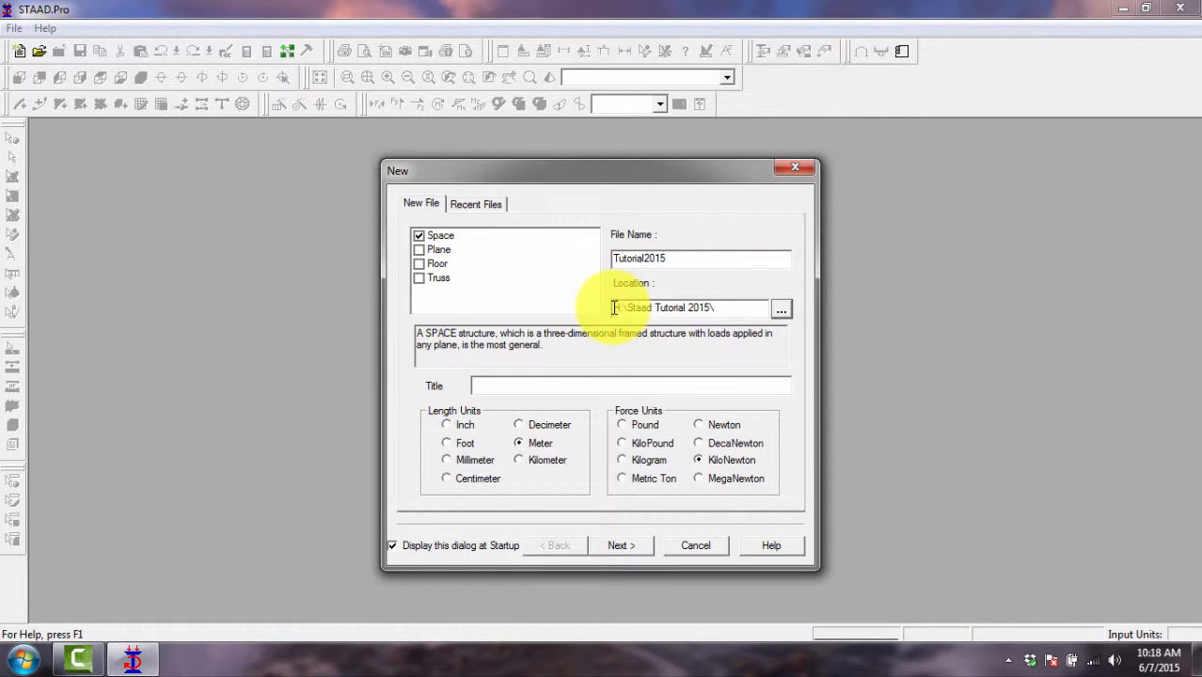
{"action": "mouse_move", "coordinate": [613, 307]}
{"action": "left_mouse_down"}
{"action": "mouse_move", "coordinate": [722, 305]}
{"action": "mouse_move", "coordinate": [613, 307]}
{"action": "left_mouse_up"}
{"action": "left_click", "coordinate": [655, 305]}
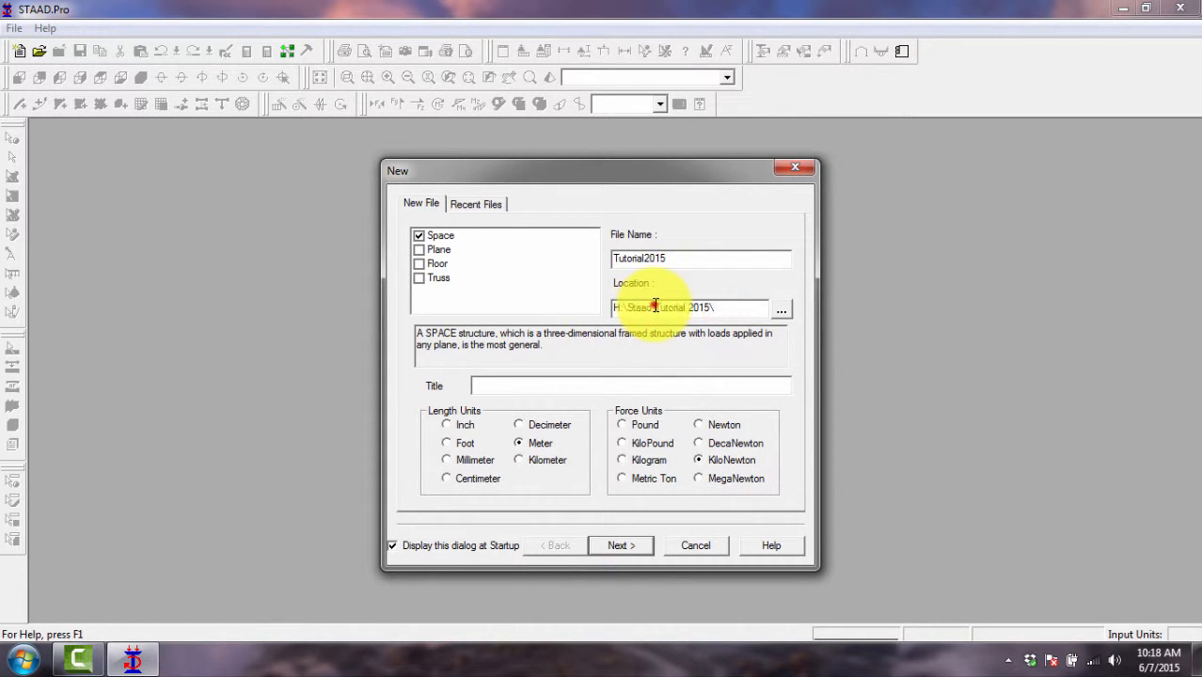
Step: Create the model without a title, keeping meter and kilonewton units and Add Beam as the starting mode
{"action": "left_click", "coordinate": [479, 381]}
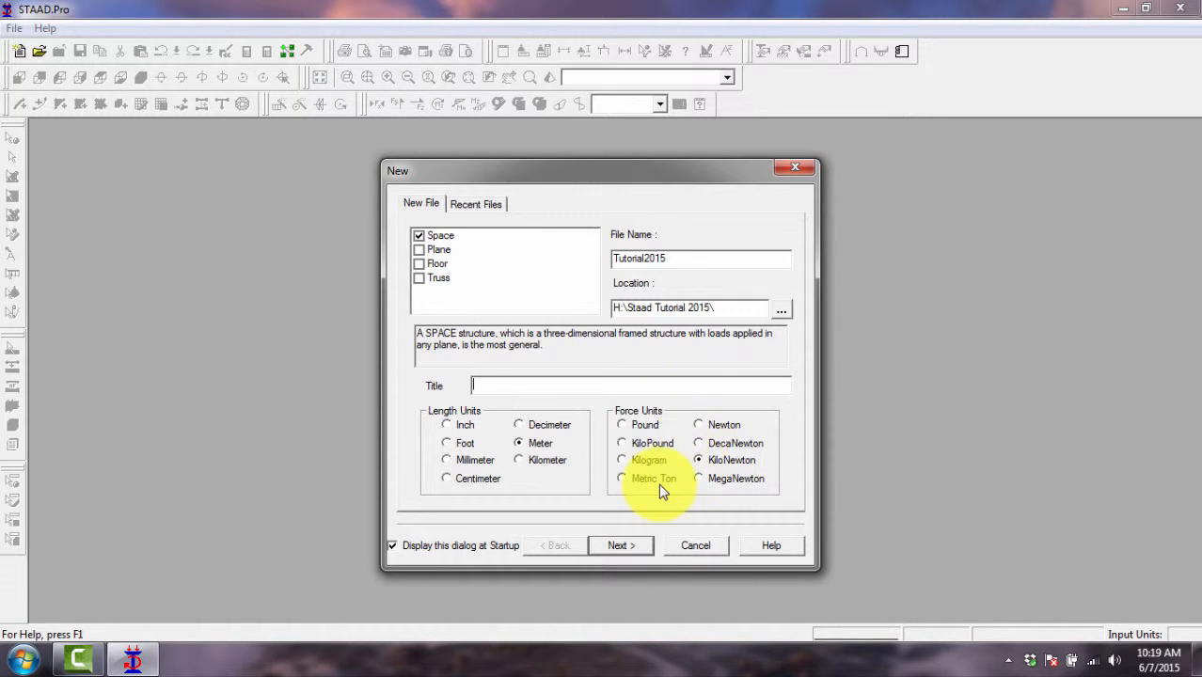
{"action": "left_click", "coordinate": [614, 548]}
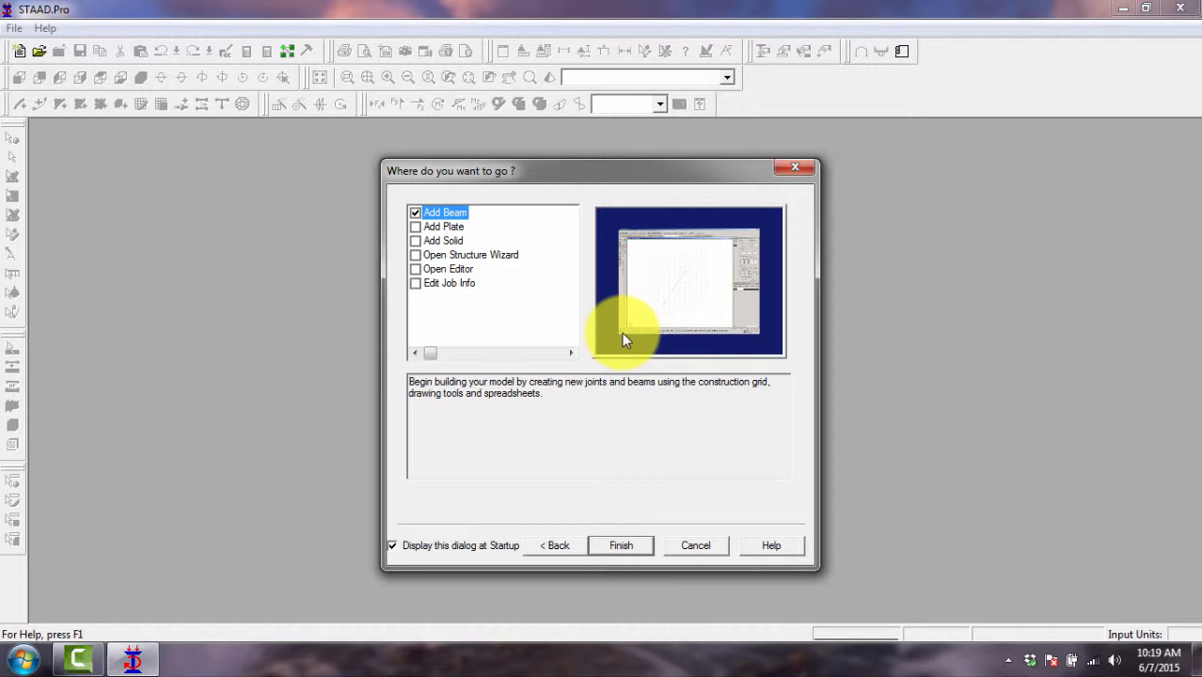
{"action": "left_click", "coordinate": [632, 548]}
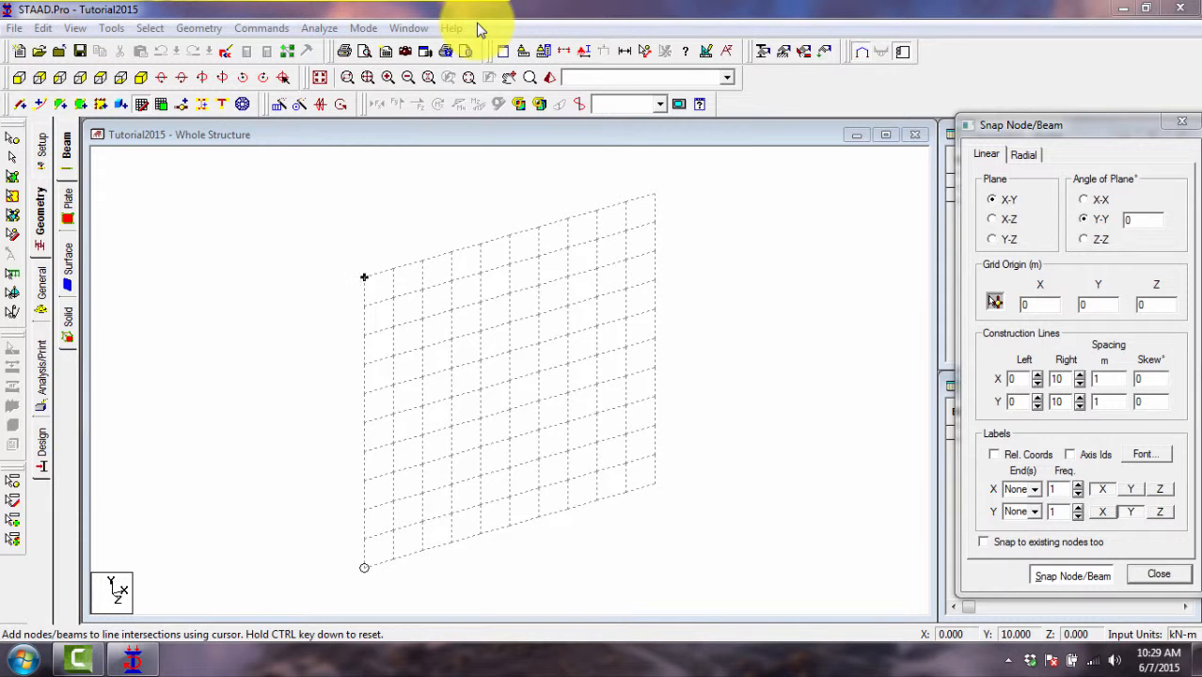
{"action": "left_click", "coordinate": [14, 28]}
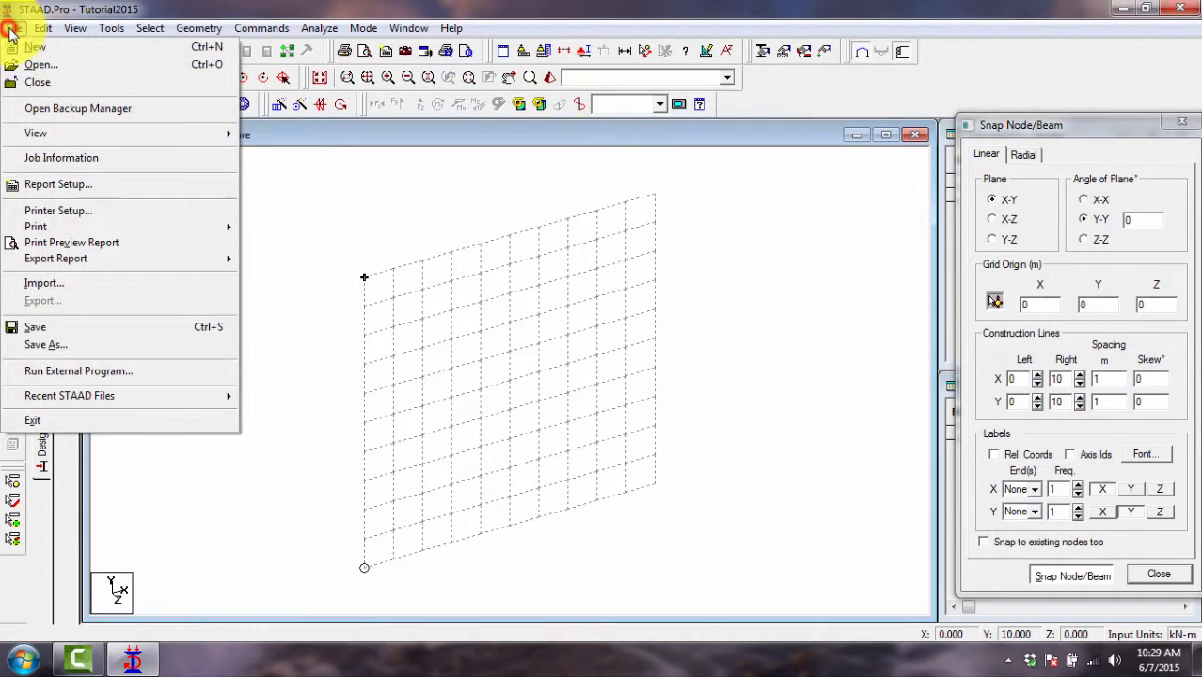
{"action": "mouse_move", "coordinate": [42, 28]}
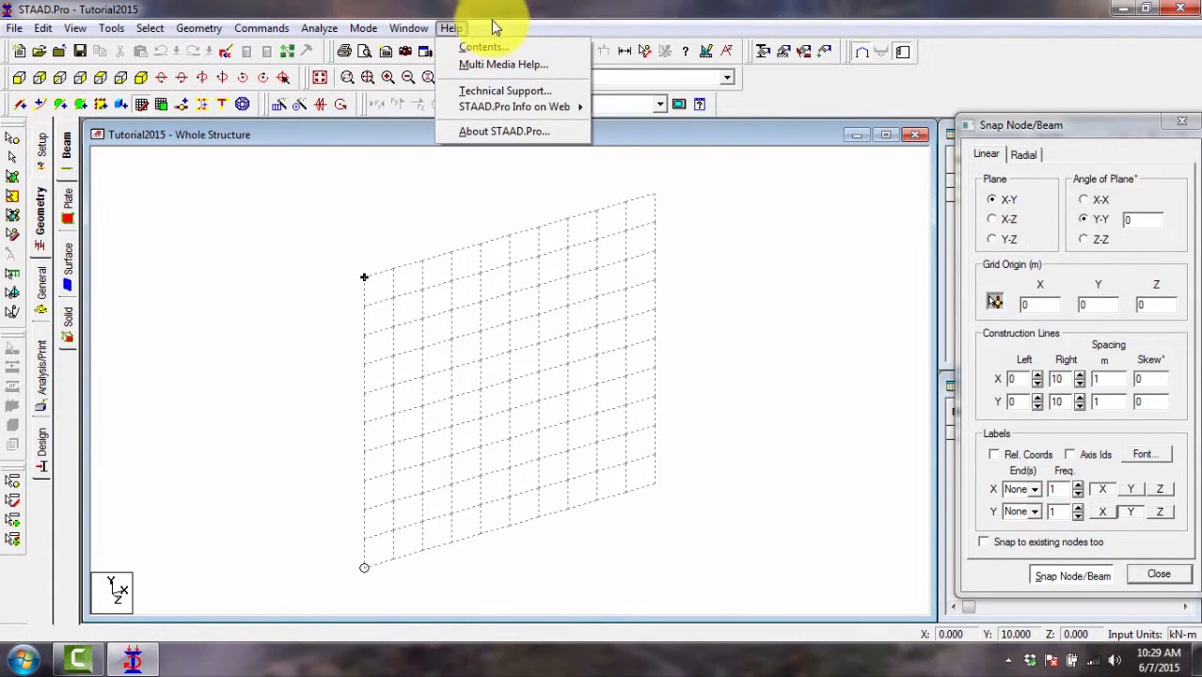
{"action": "left_click", "coordinate": [541, 22]}
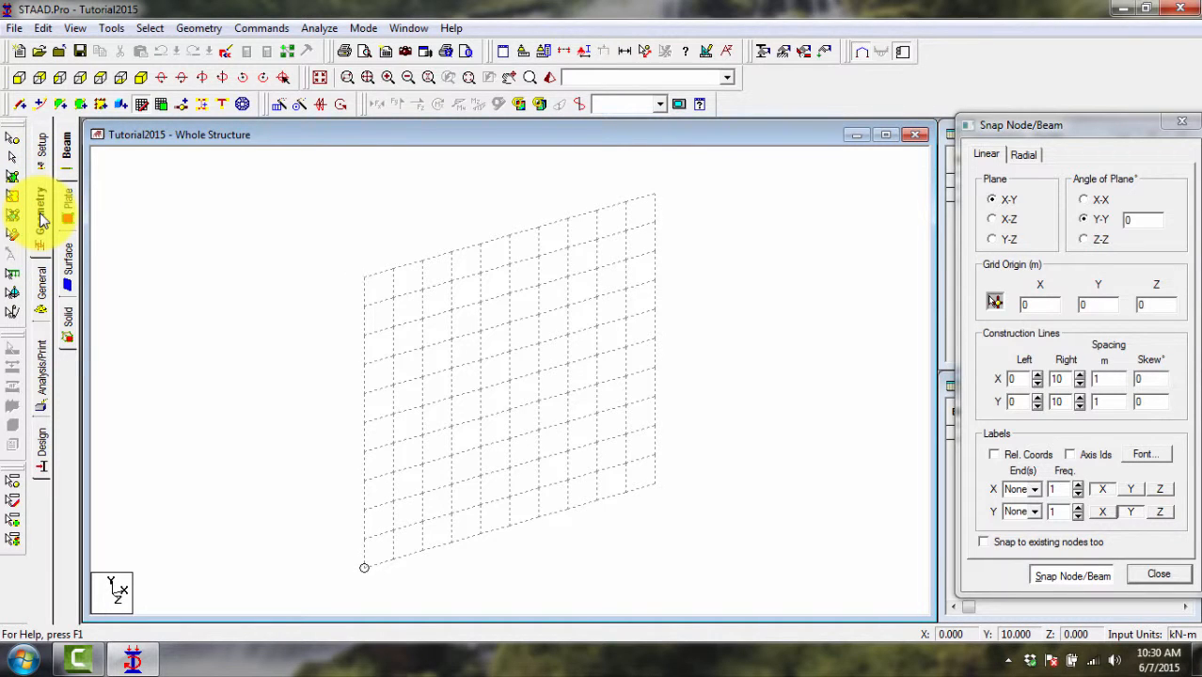
Step: Examine the beam geometry page with its snap grid settings, and the job information in the model setup
{"action": "left_click", "coordinate": [68, 160]}
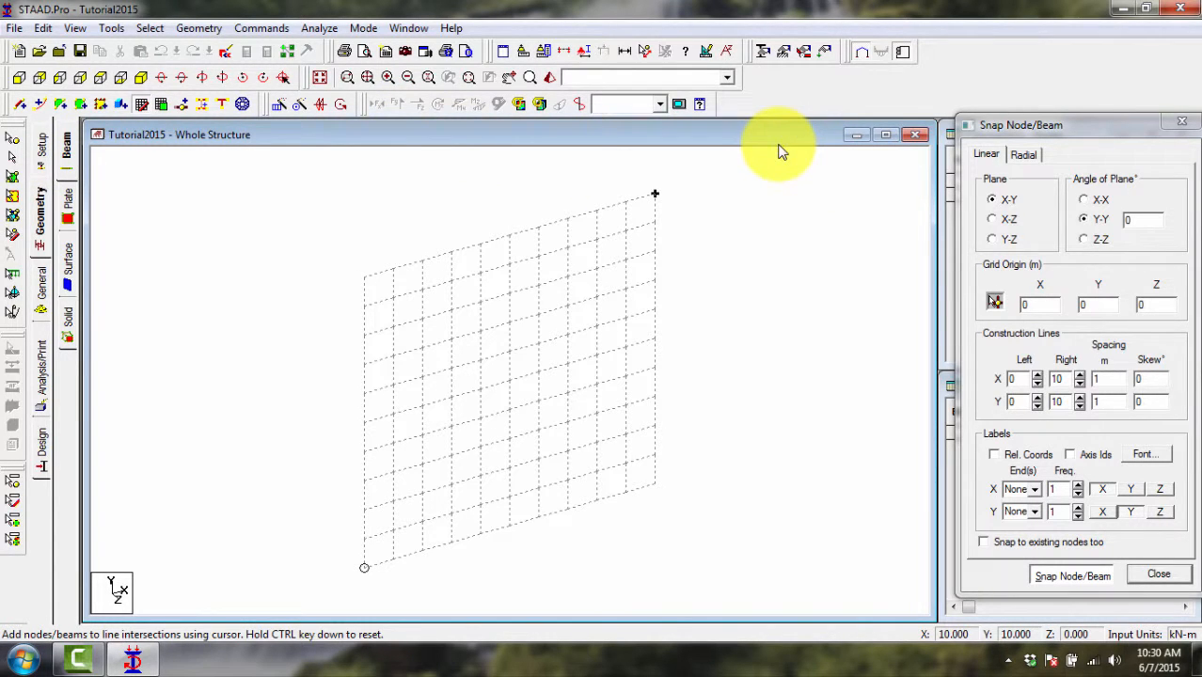
{"action": "mouse_move", "coordinate": [675, 130]}
{"action": "left_mouse_down"}
{"action": "mouse_move", "coordinate": [660, 131]}
{"action": "mouse_move", "coordinate": [684, 126]}
{"action": "mouse_move", "coordinate": [671, 127]}
{"action": "left_mouse_up"}
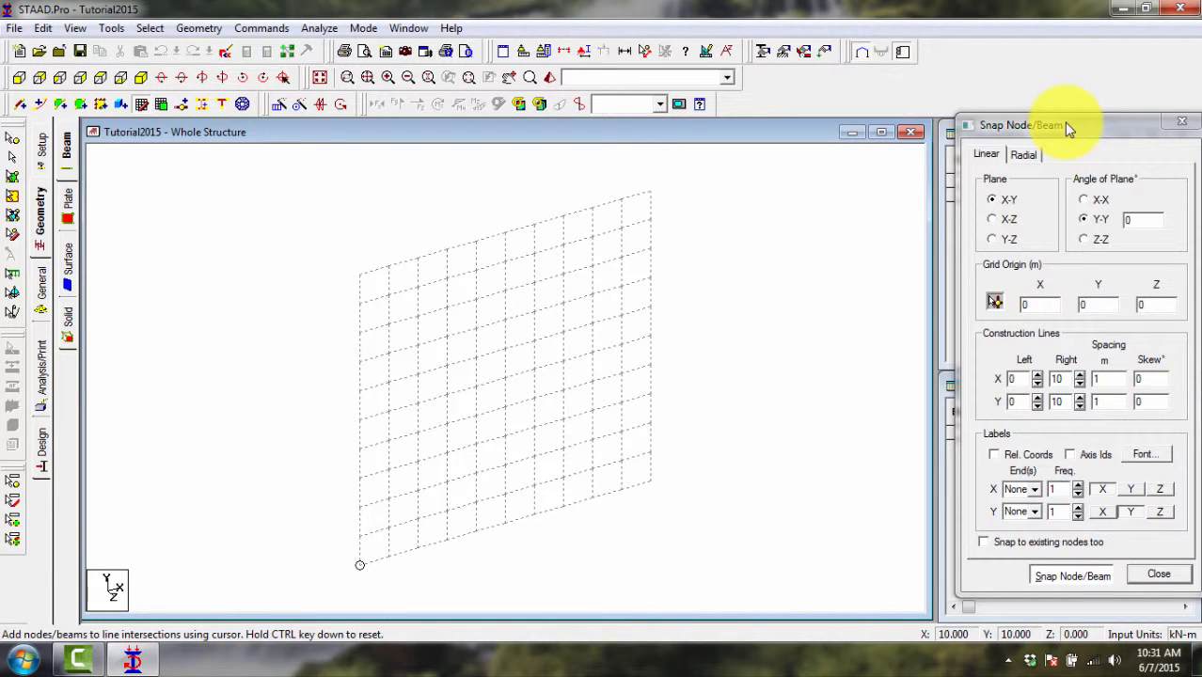
{"action": "left_click_drag", "start_coordinate": [1066, 127], "coordinate": [1061, 135]}
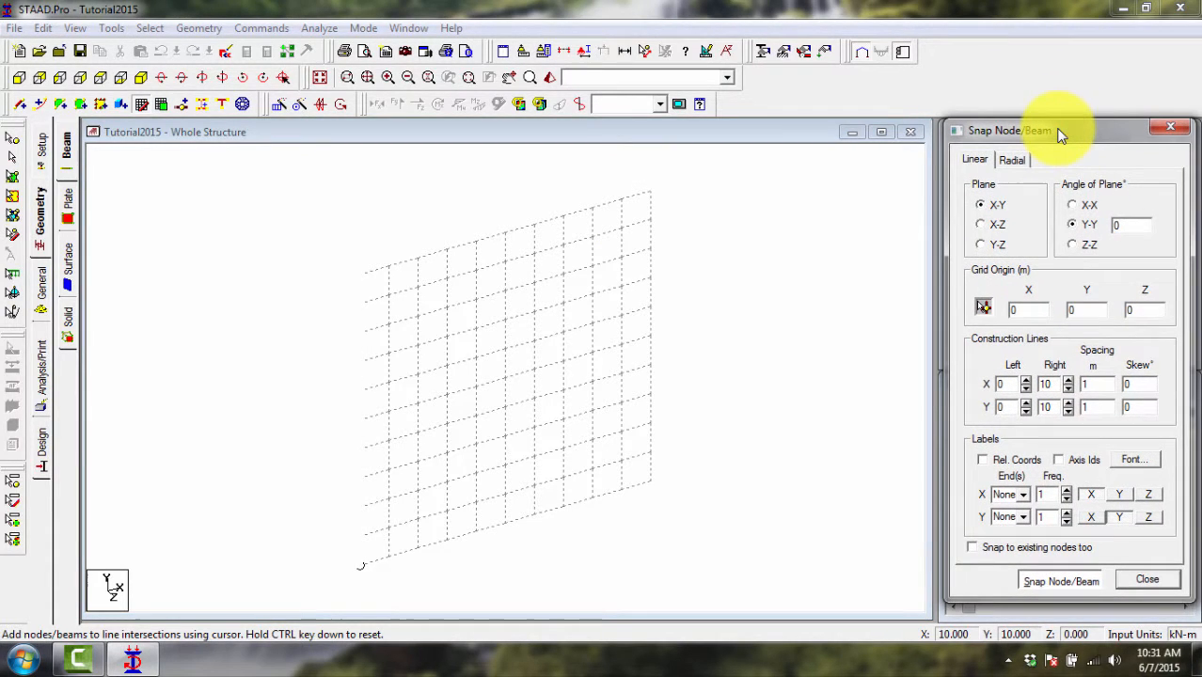
{"action": "left_click", "coordinate": [41, 230]}
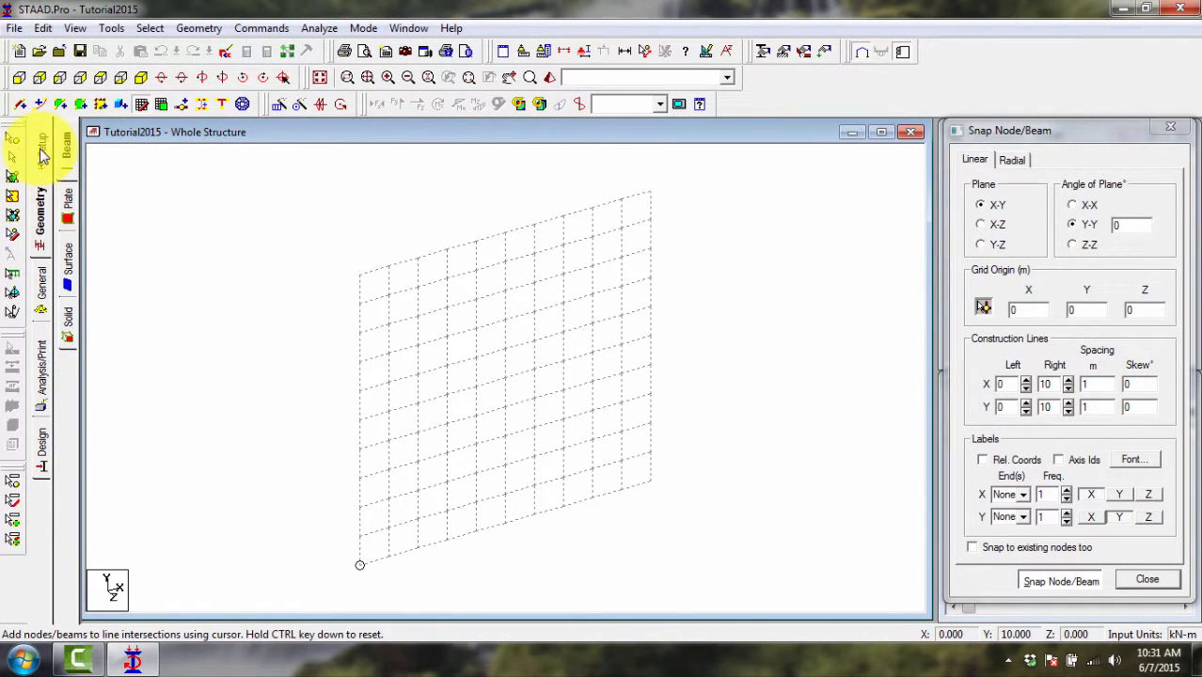
{"action": "left_click", "coordinate": [42, 150]}
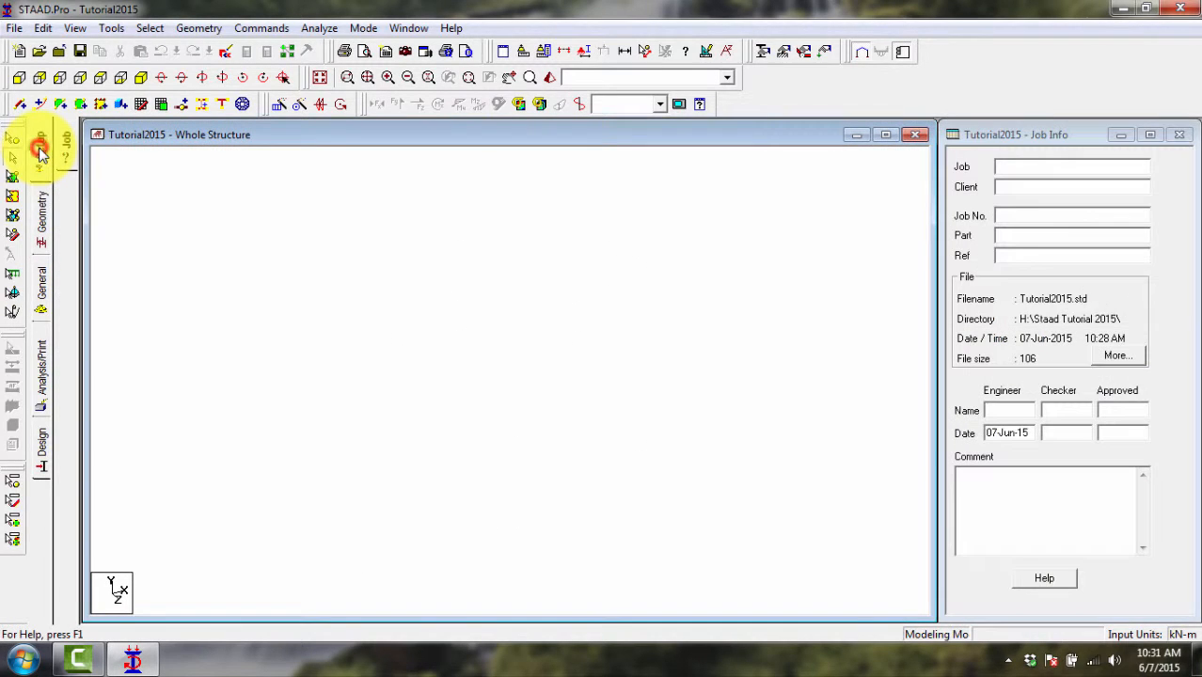
{"action": "left_click", "coordinate": [1077, 135]}
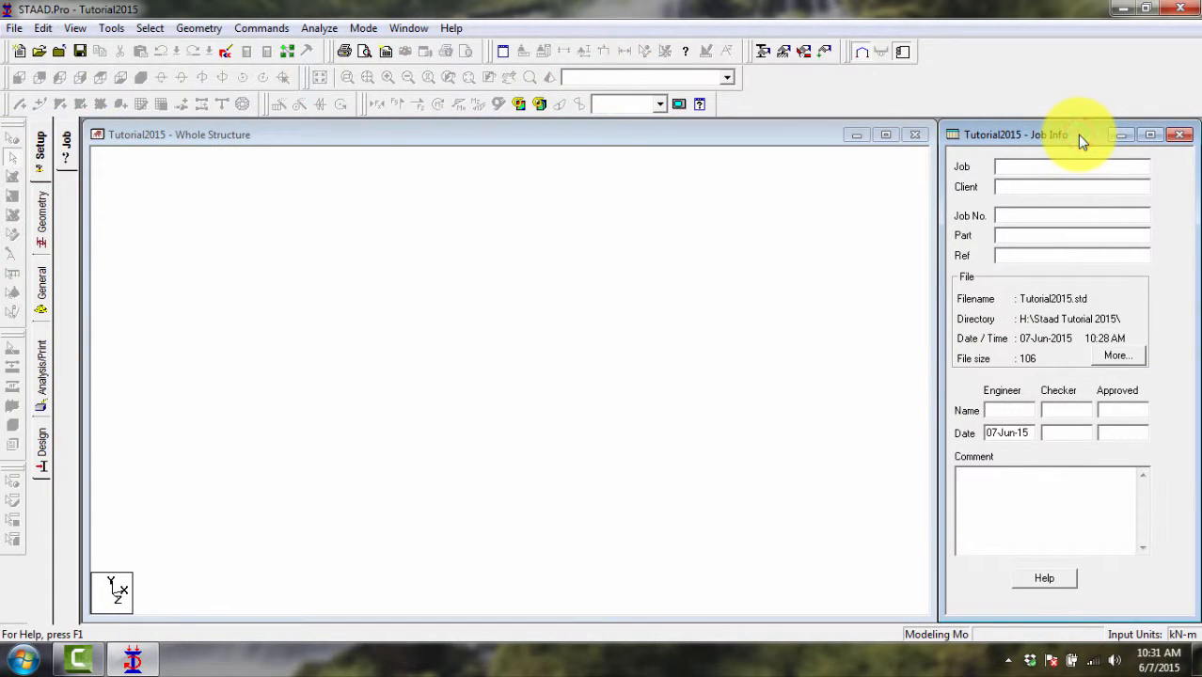
Step: Examine the snap grid settings for beams and plates, and display the whole structure's section properties
{"action": "left_click", "coordinate": [42, 217]}
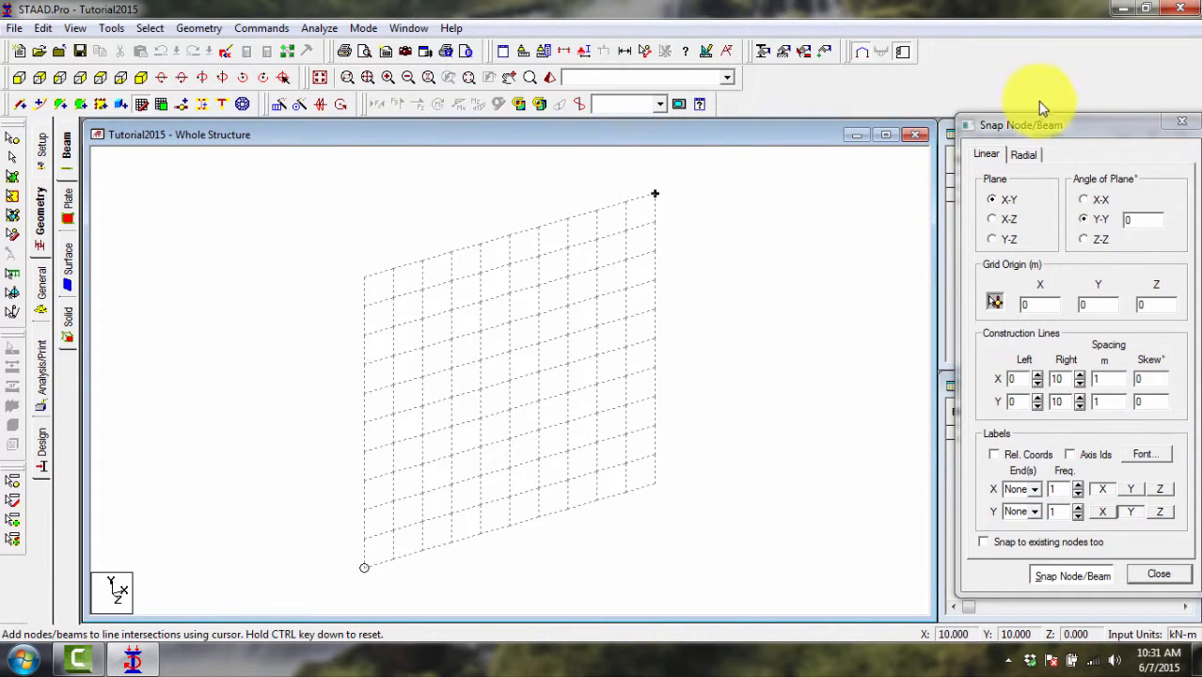
{"action": "left_click_drag", "start_coordinate": [1066, 129], "coordinate": [1051, 137]}
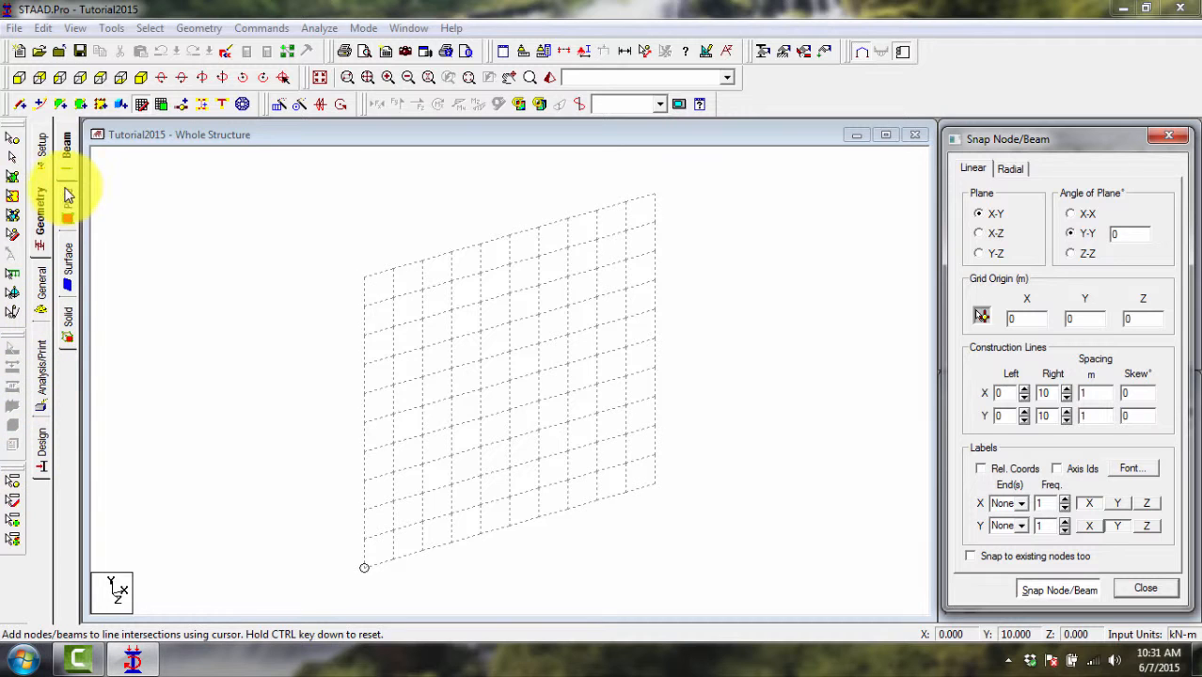
{"action": "left_click", "coordinate": [44, 214]}
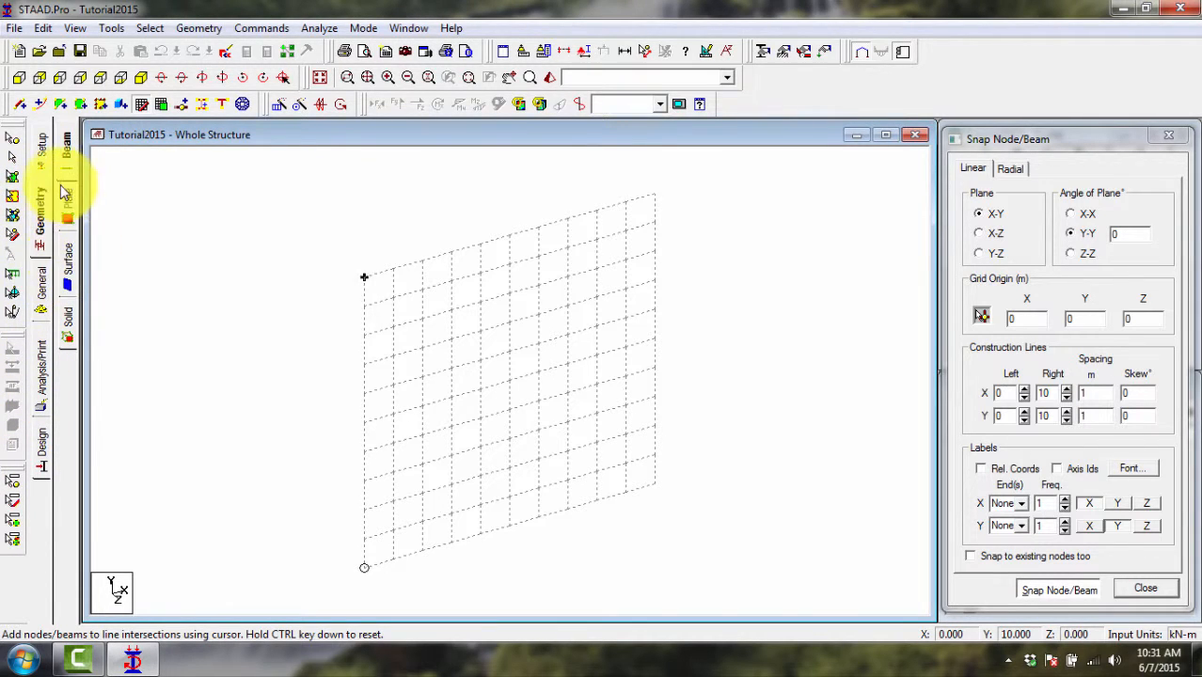
{"action": "left_click", "coordinate": [73, 198]}
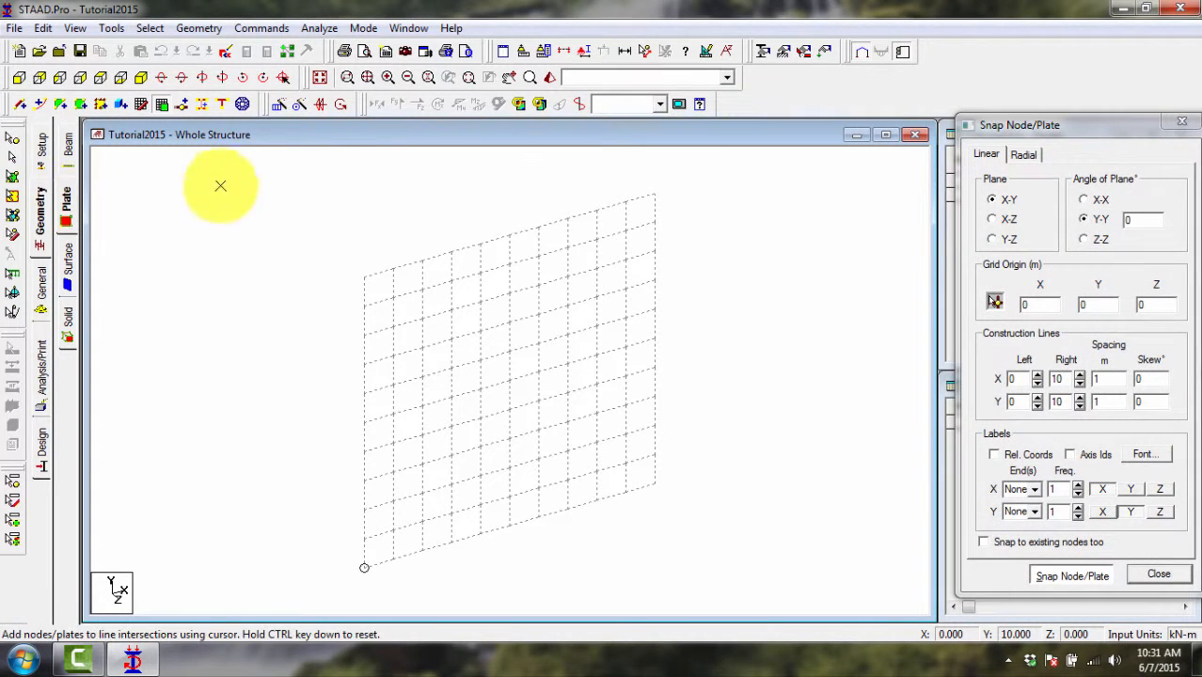
{"action": "left_click_drag", "start_coordinate": [1094, 134], "coordinate": [1088, 143]}
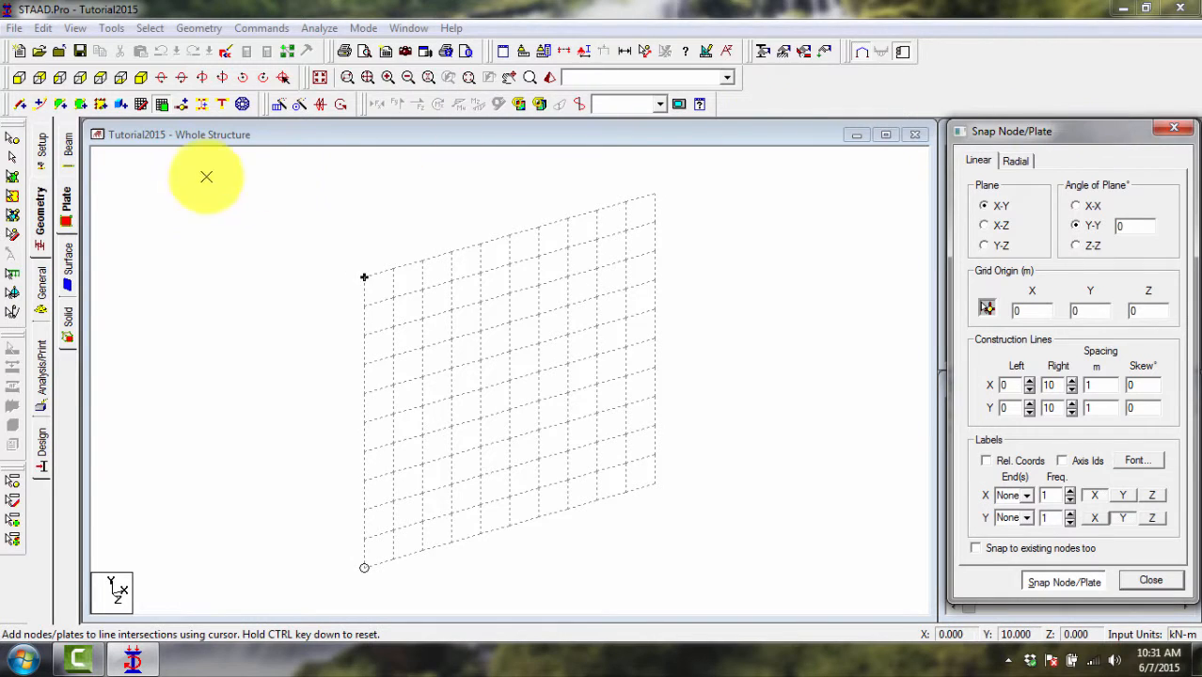
{"action": "left_click", "coordinate": [42, 277]}
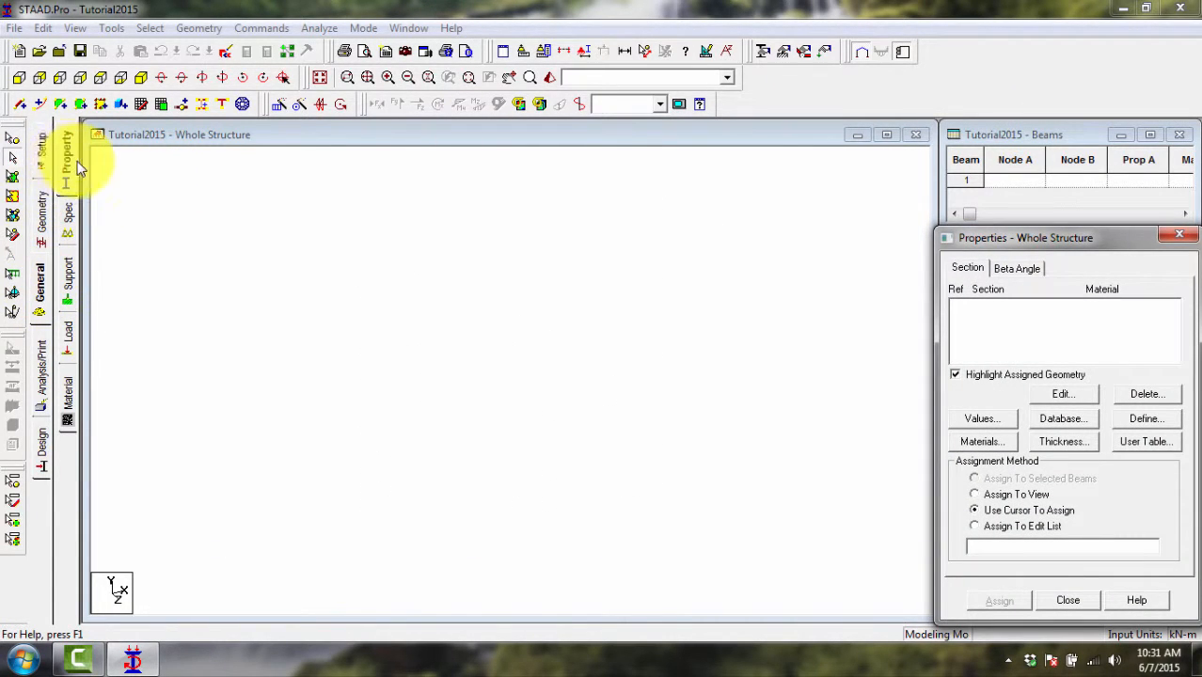
Step: Examine the whole structure's specification page, the job information, the beam snap grid and the section properties page
{"action": "left_click", "coordinate": [68, 220]}
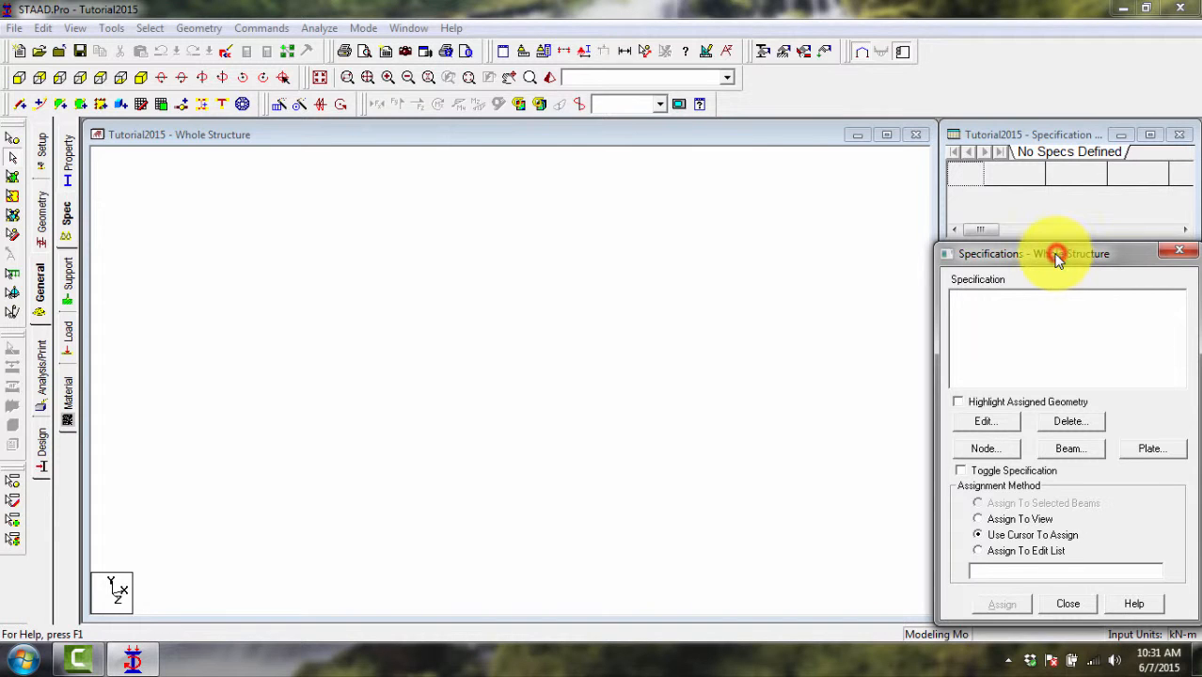
{"action": "left_click_drag", "start_coordinate": [1060, 255], "coordinate": [1064, 246]}
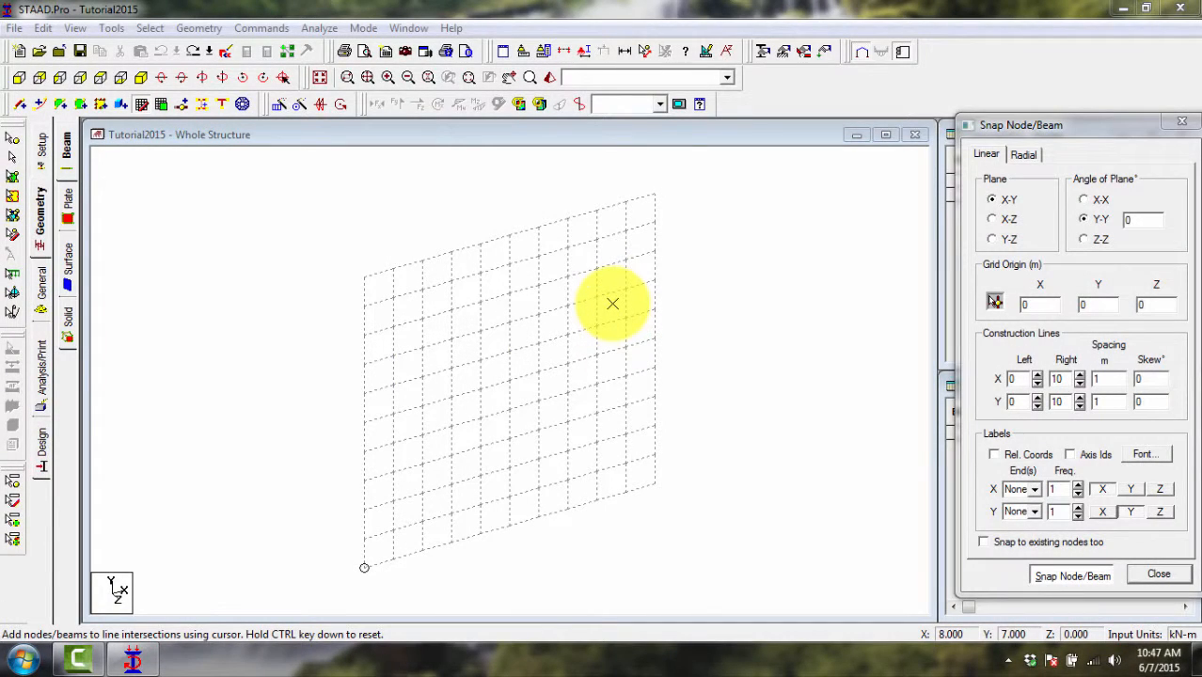
{"action": "left_click", "coordinate": [41, 158]}
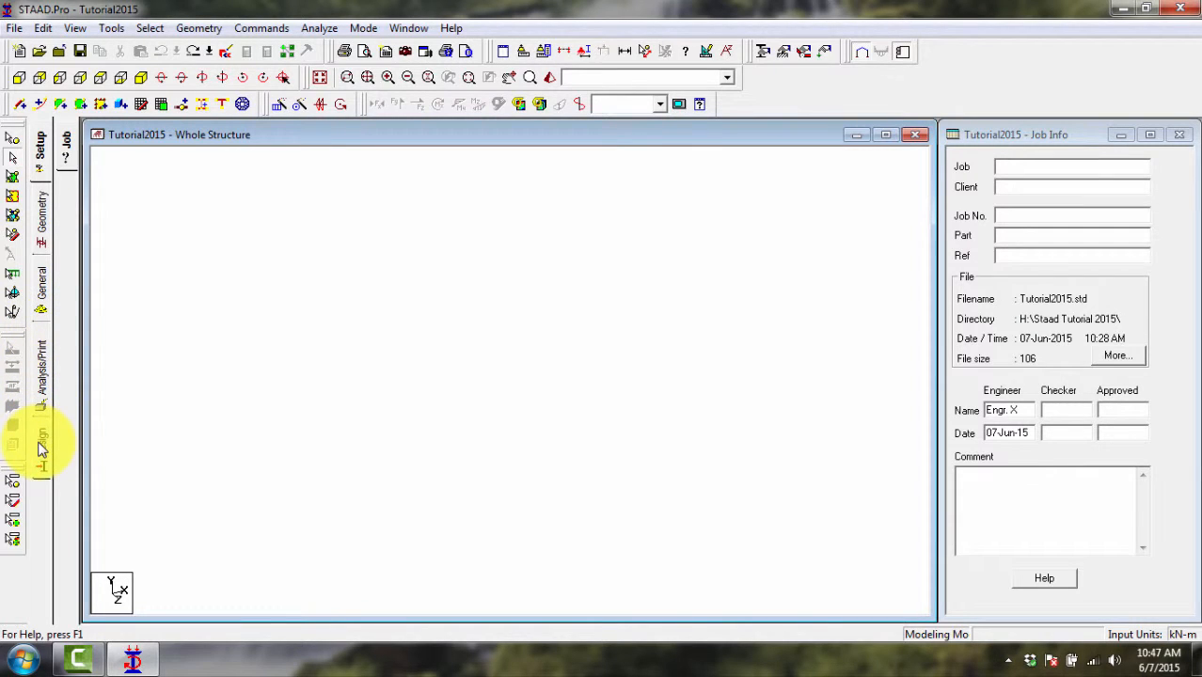
{"action": "left_click", "coordinate": [41, 158]}
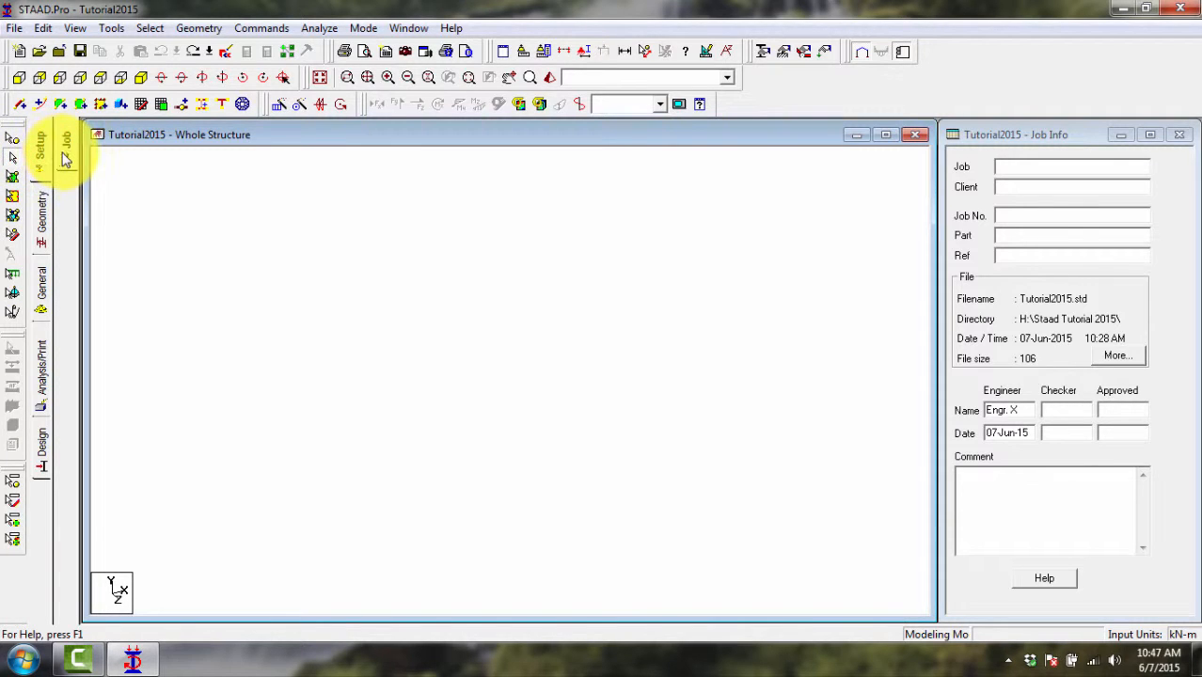
{"action": "left_click", "coordinate": [42, 209]}
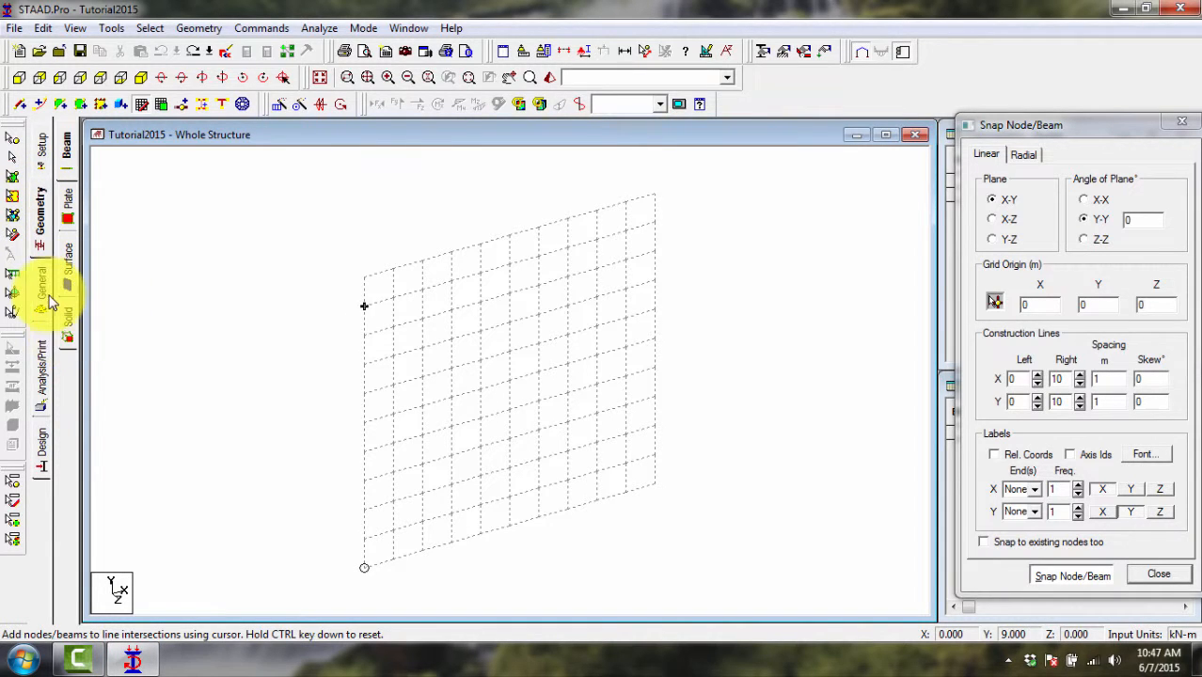
{"action": "left_click", "coordinate": [41, 282]}
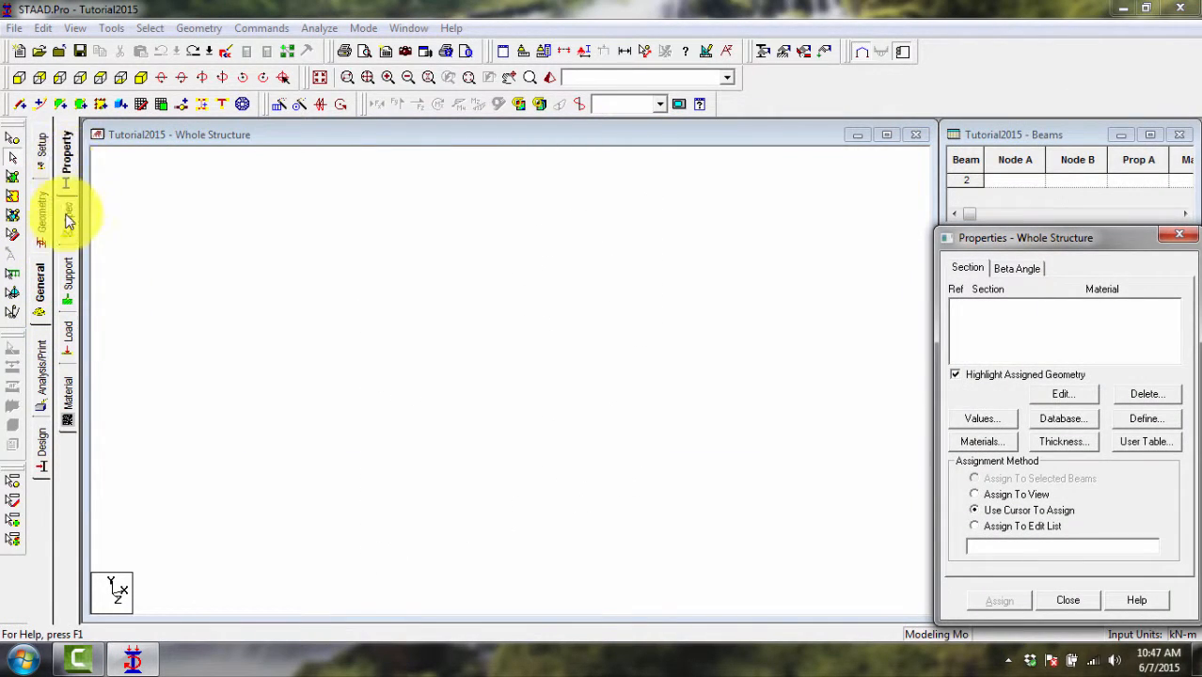
Step: Examine the analysis print options, close them without adding a command, and display the steel design page
{"action": "left_click", "coordinate": [41, 360]}
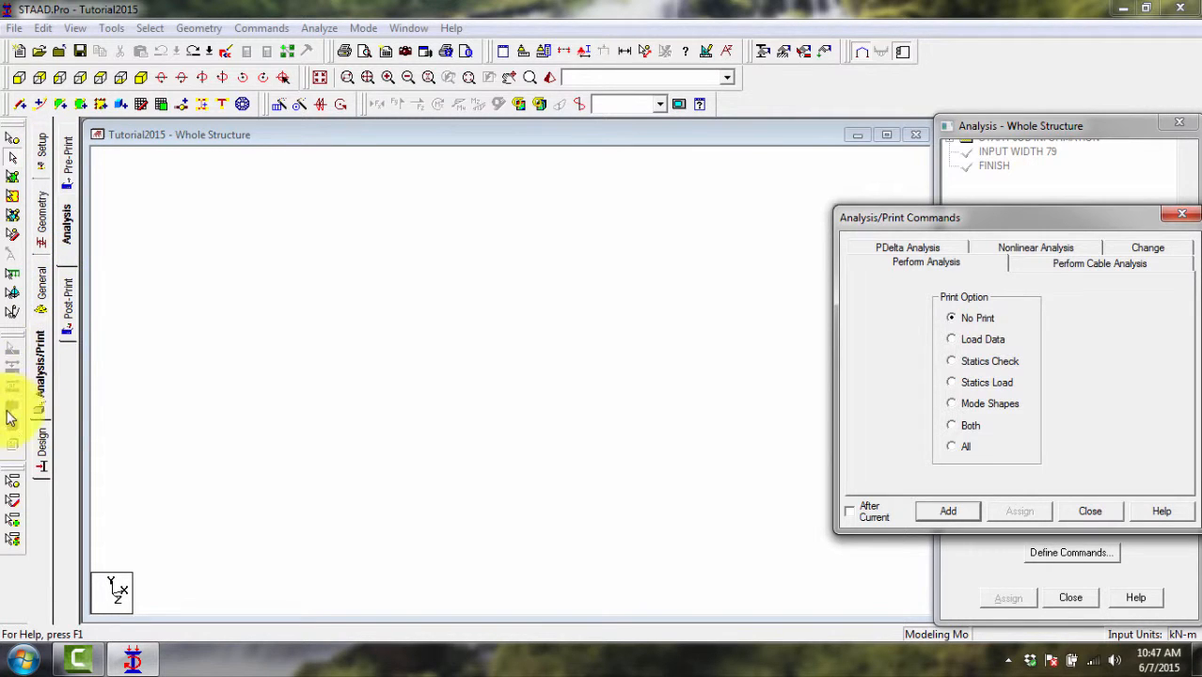
{"action": "left_click", "coordinate": [1181, 215]}
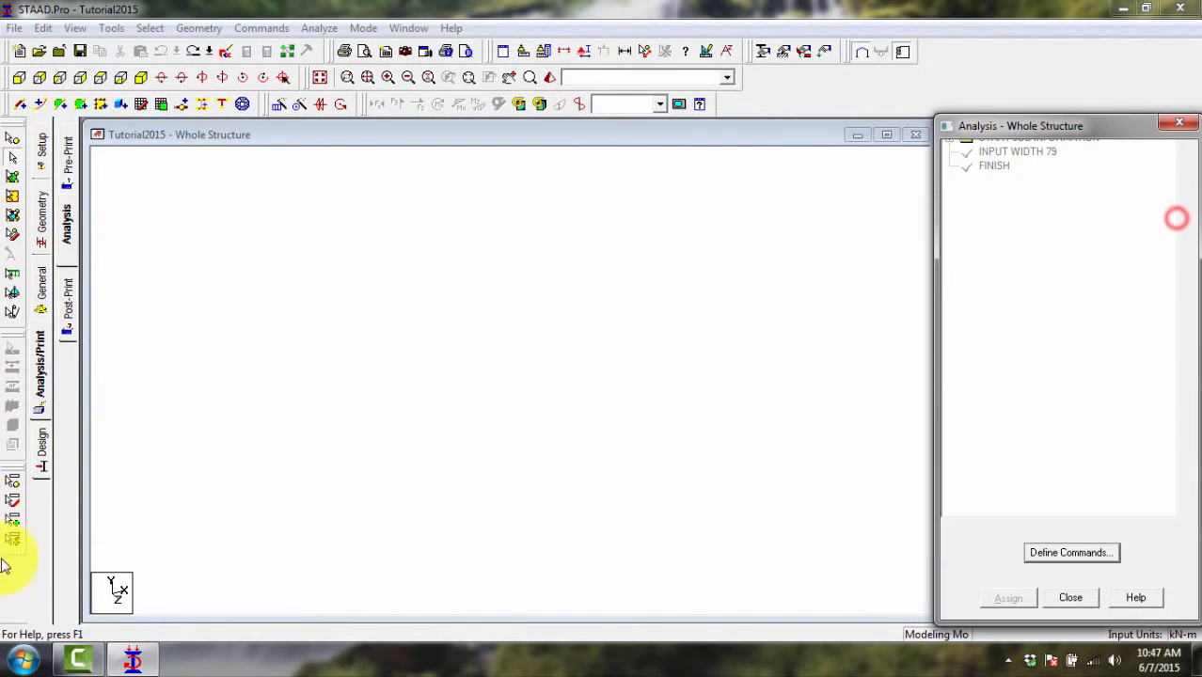
{"action": "left_click", "coordinate": [42, 440]}
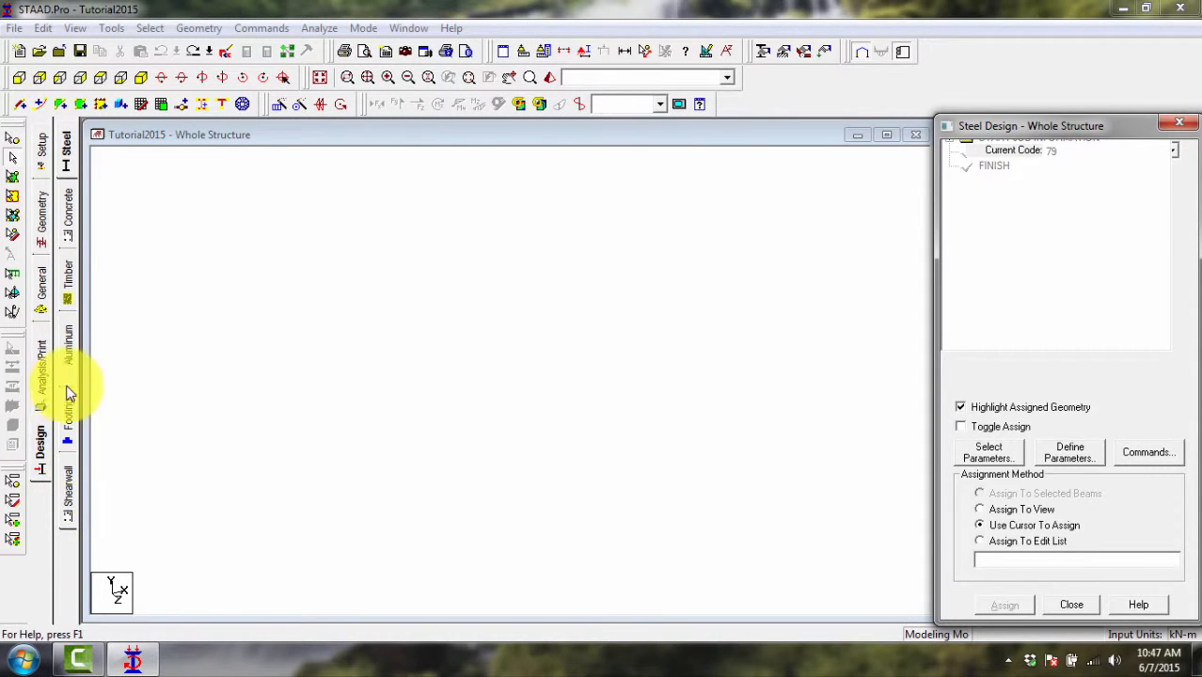
Step: Review the job information fields for job, engineer name and date, checker and comment, and return to the geometry page
{"action": "left_click", "coordinate": [43, 167]}
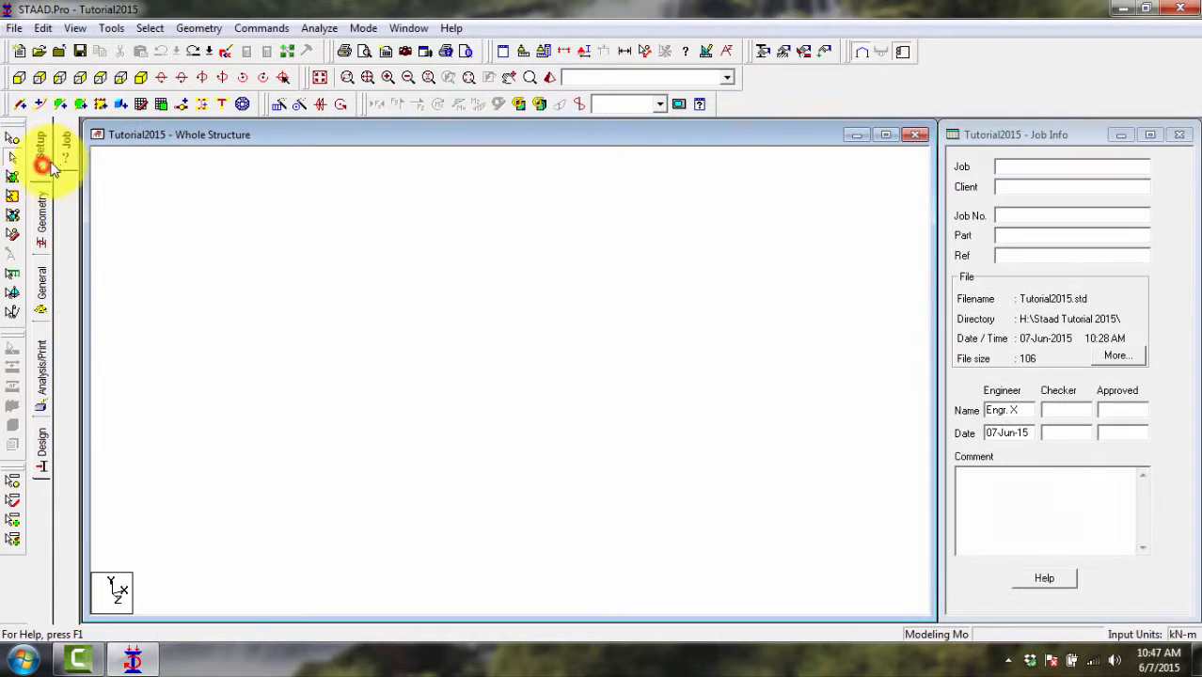
{"action": "left_click", "coordinate": [1040, 168]}
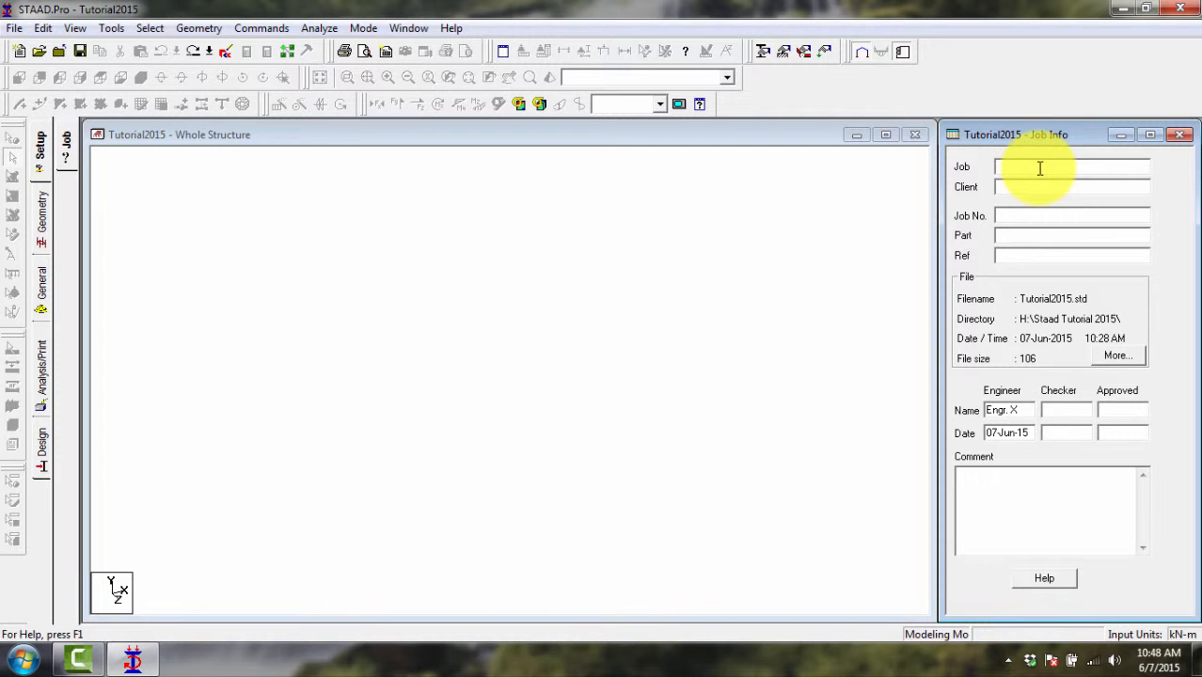
{"action": "left_click_drag", "start_coordinate": [1029, 410], "coordinate": [985, 411]}
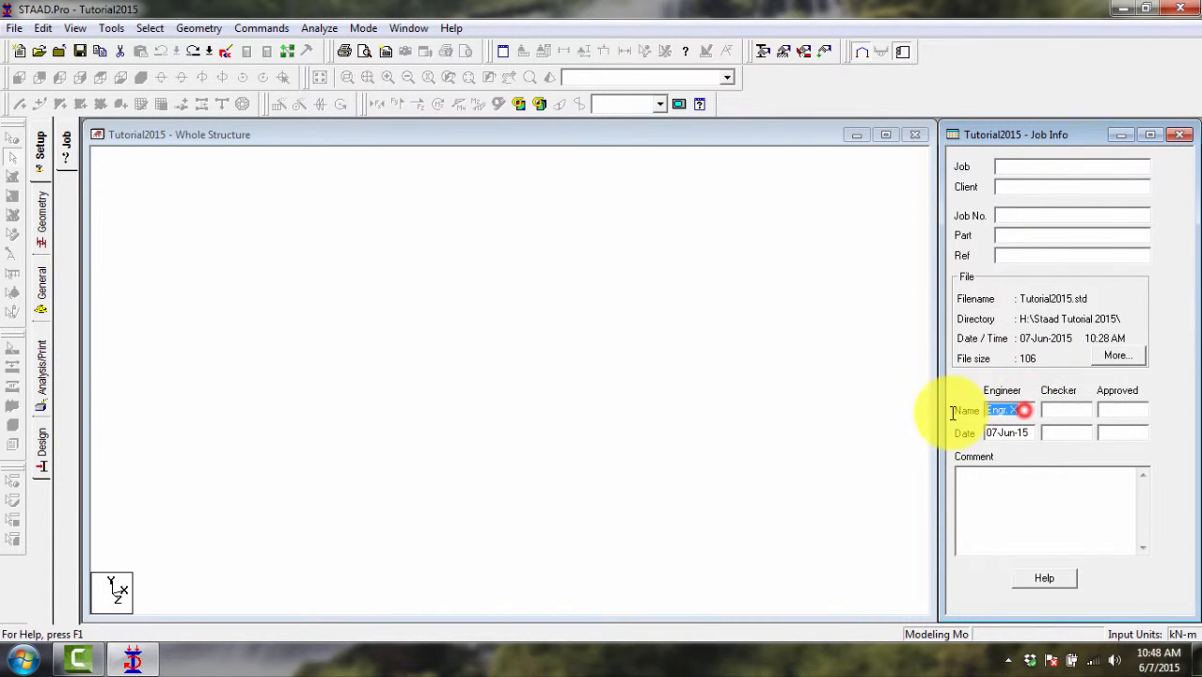
{"action": "left_click", "coordinate": [1081, 410]}
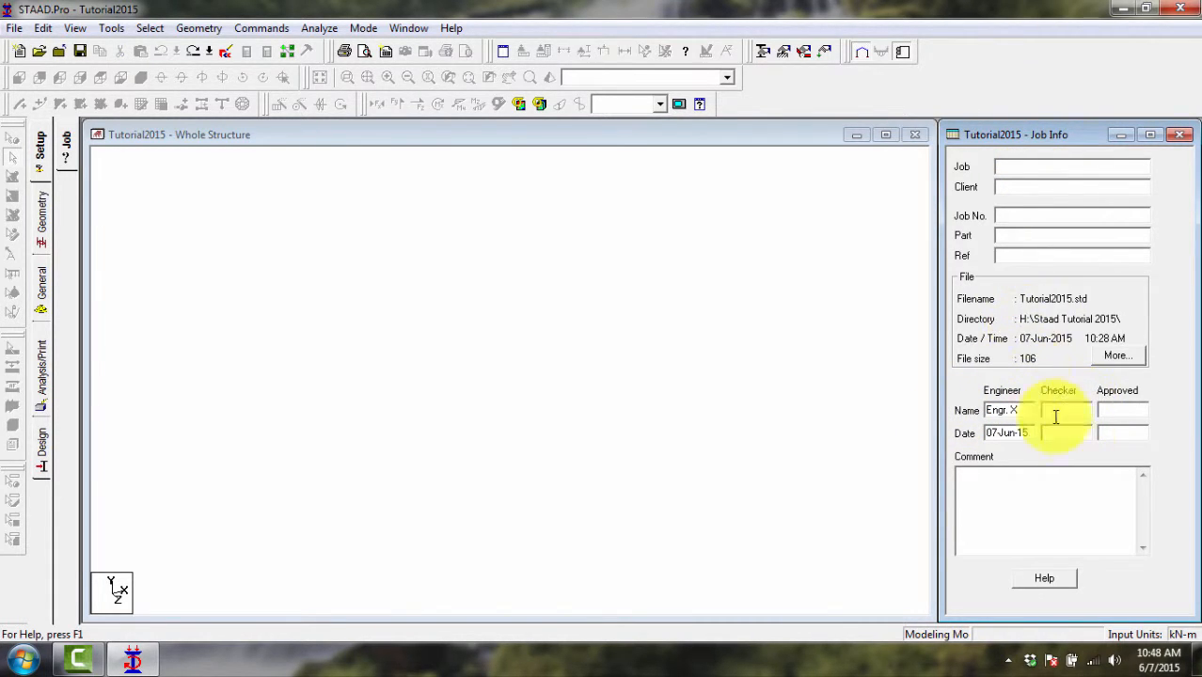
{"action": "left_click", "coordinate": [1079, 519]}
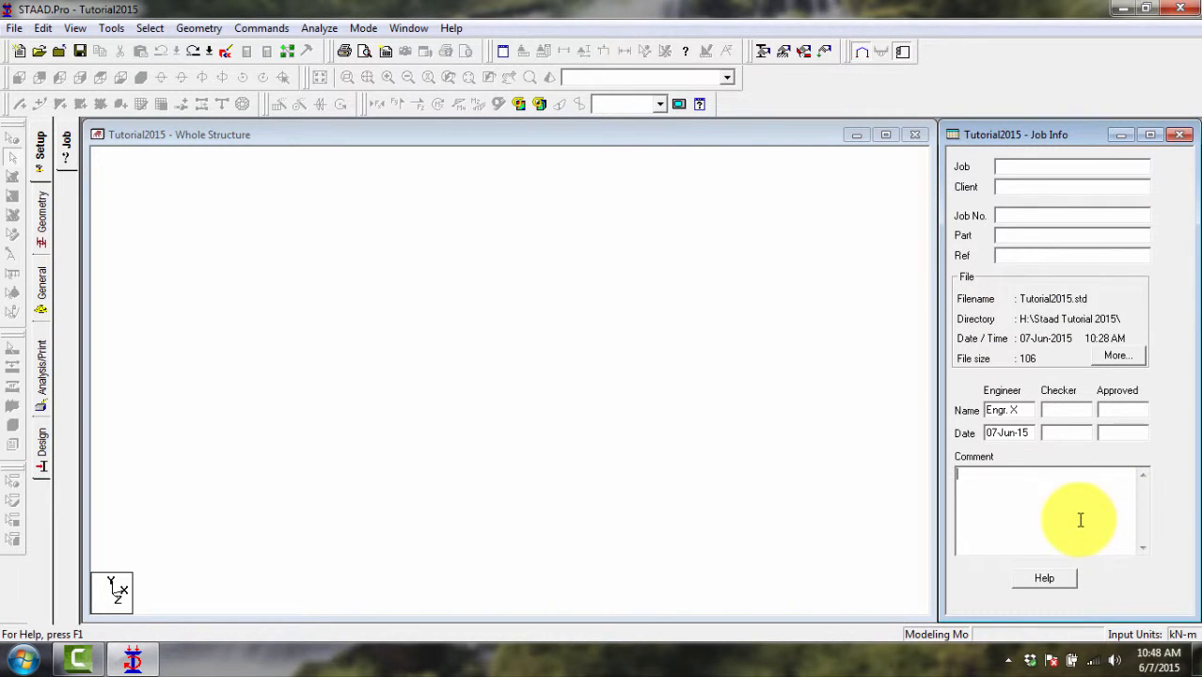
{"action": "left_click", "coordinate": [1022, 410]}
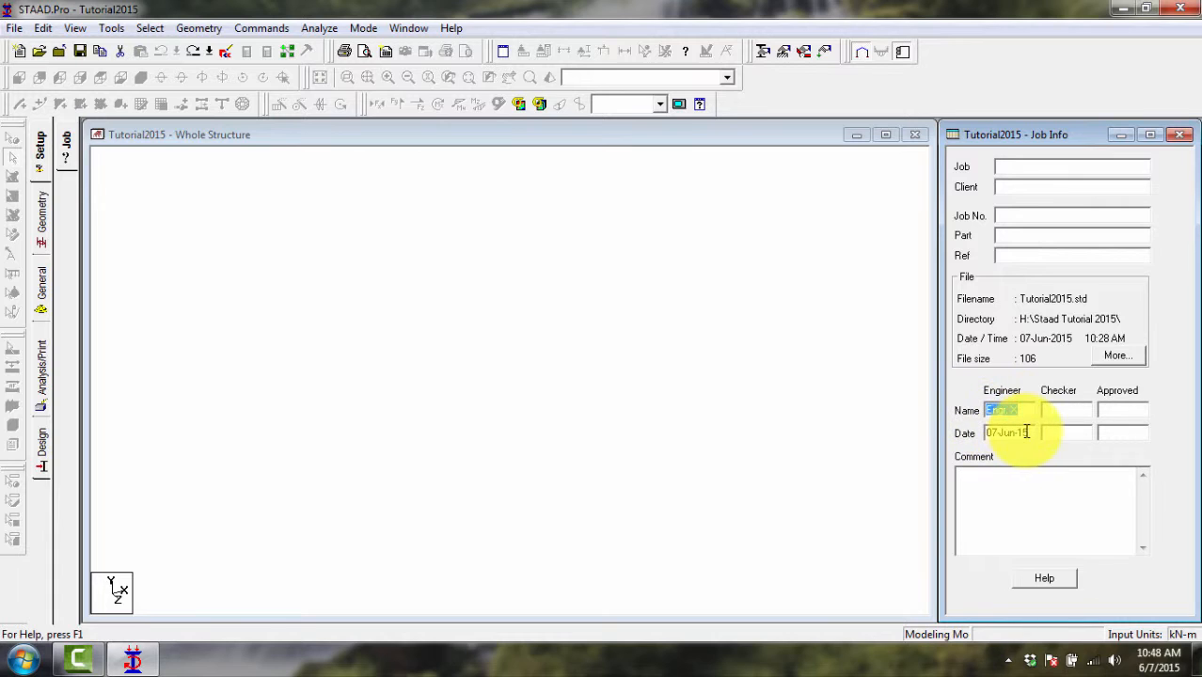
{"action": "left_click", "coordinate": [1027, 431]}
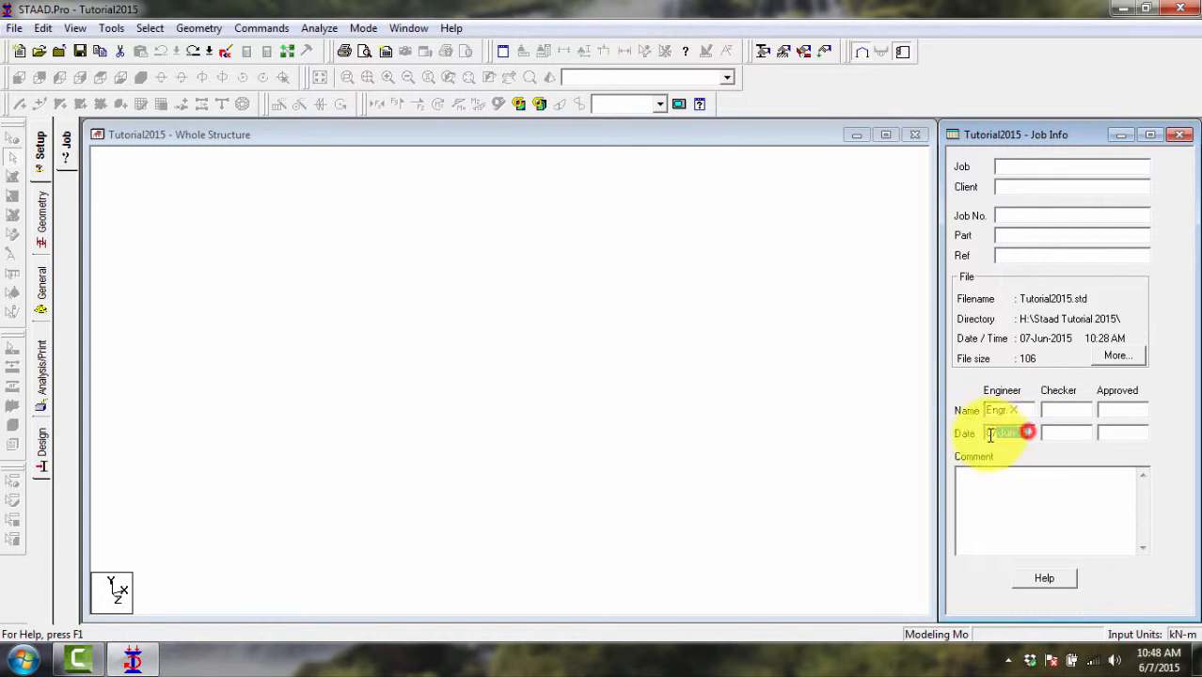
{"action": "left_click", "coordinate": [1024, 410]}
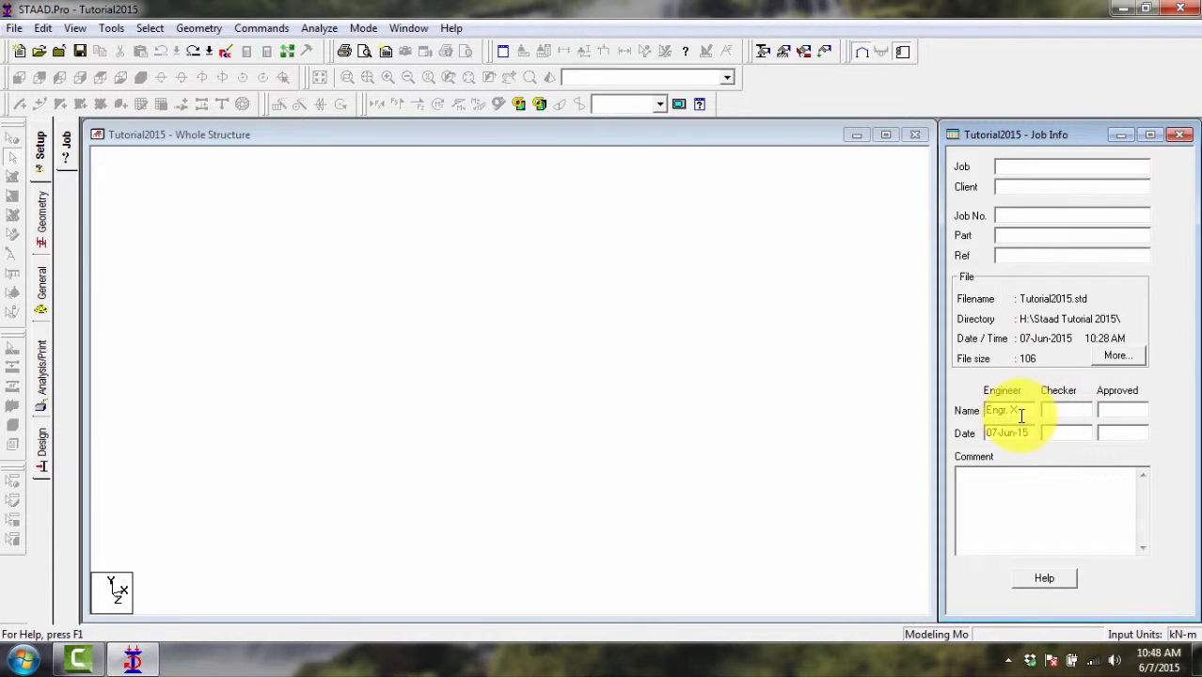
{"action": "left_click", "coordinate": [53, 214]}
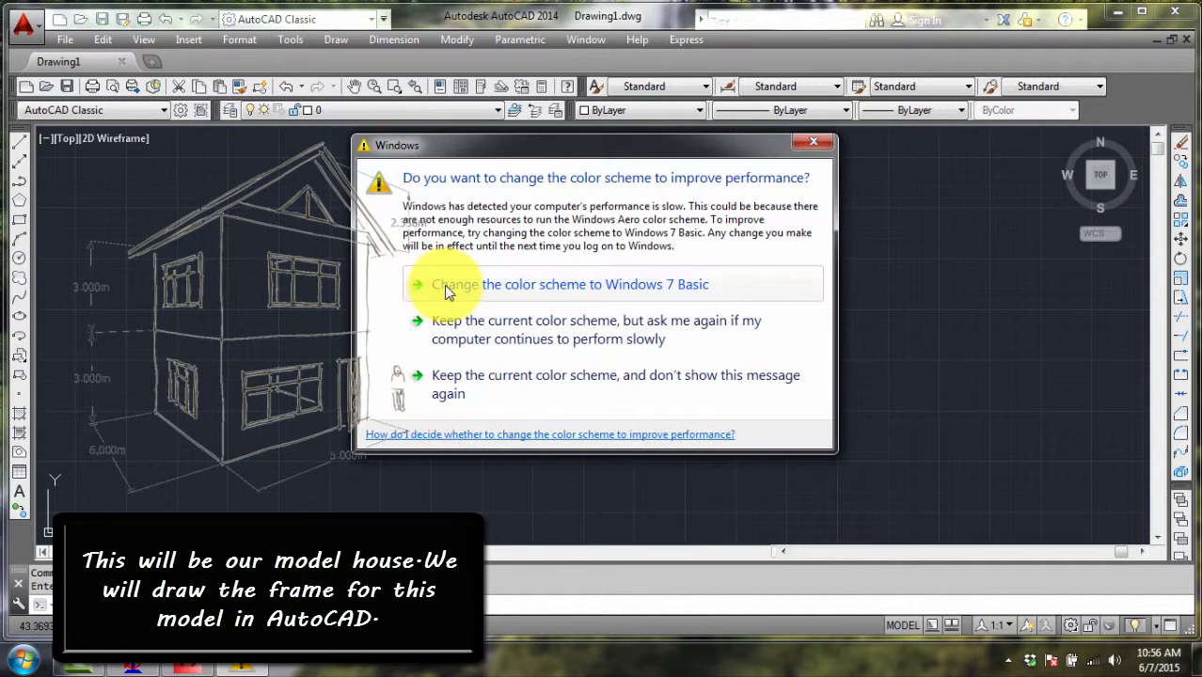
Step: Switch to AutoCAD, dismiss the Windows color scheme message and draw a 5-unit horizontal line as the frame's base
{"action": "left_click", "coordinate": [816, 143]}
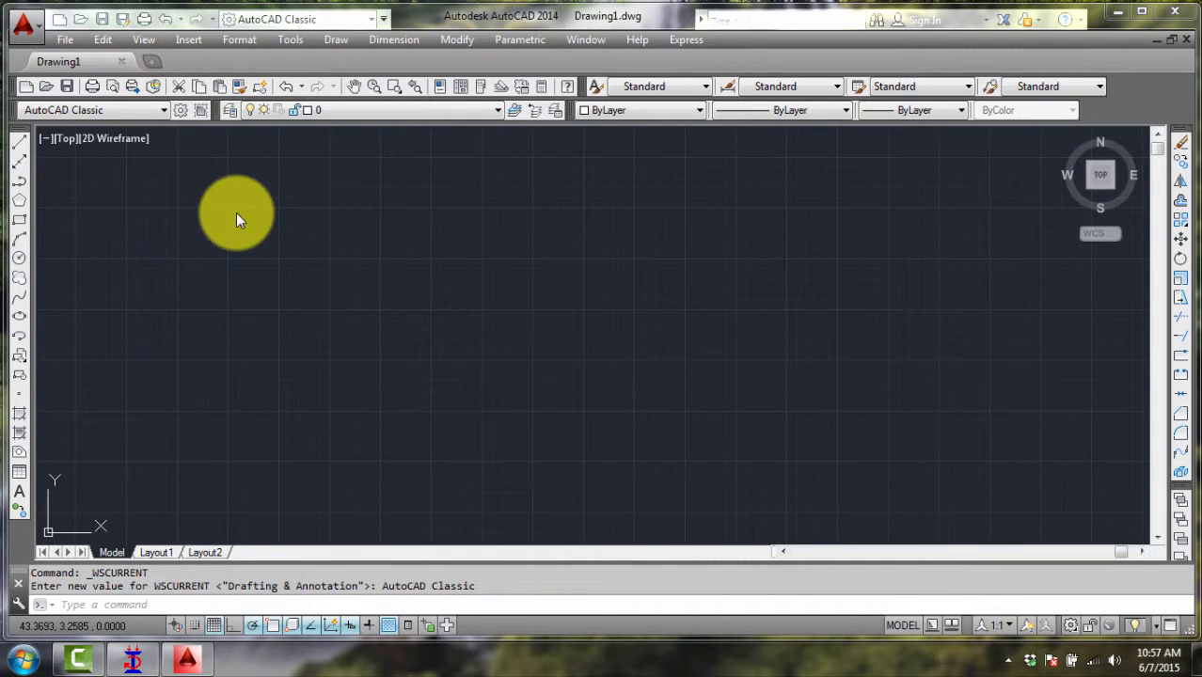
{"action": "left_click", "coordinate": [342, 38]}
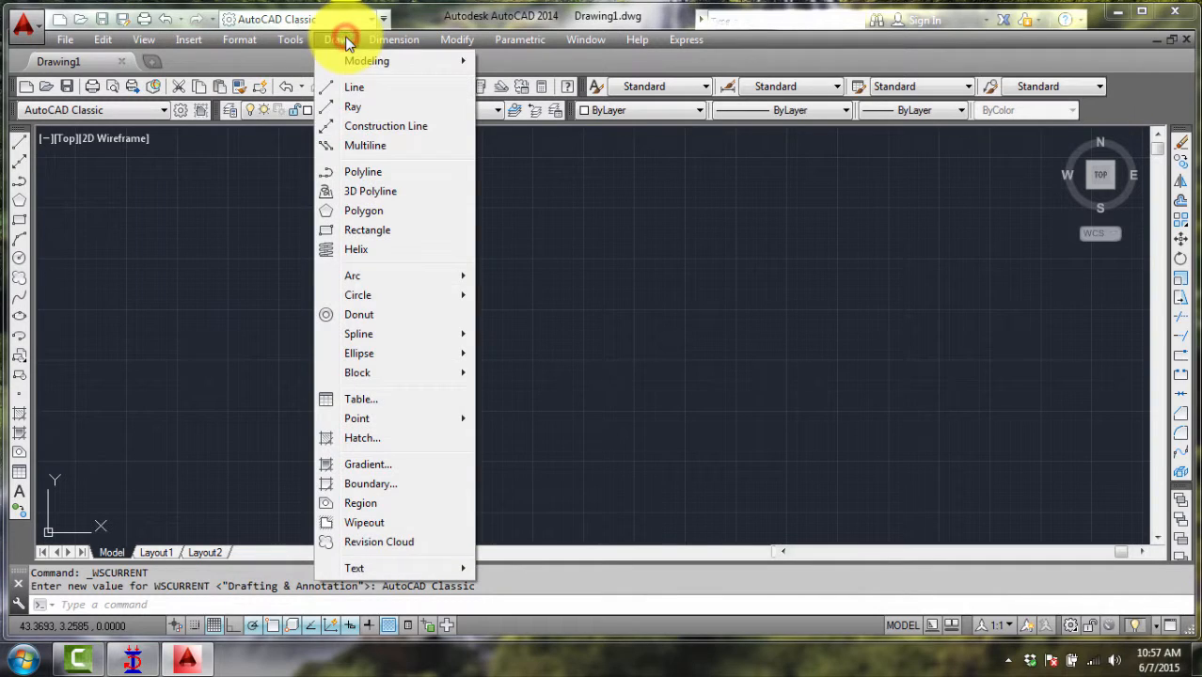
{"action": "left_click", "coordinate": [362, 85]}
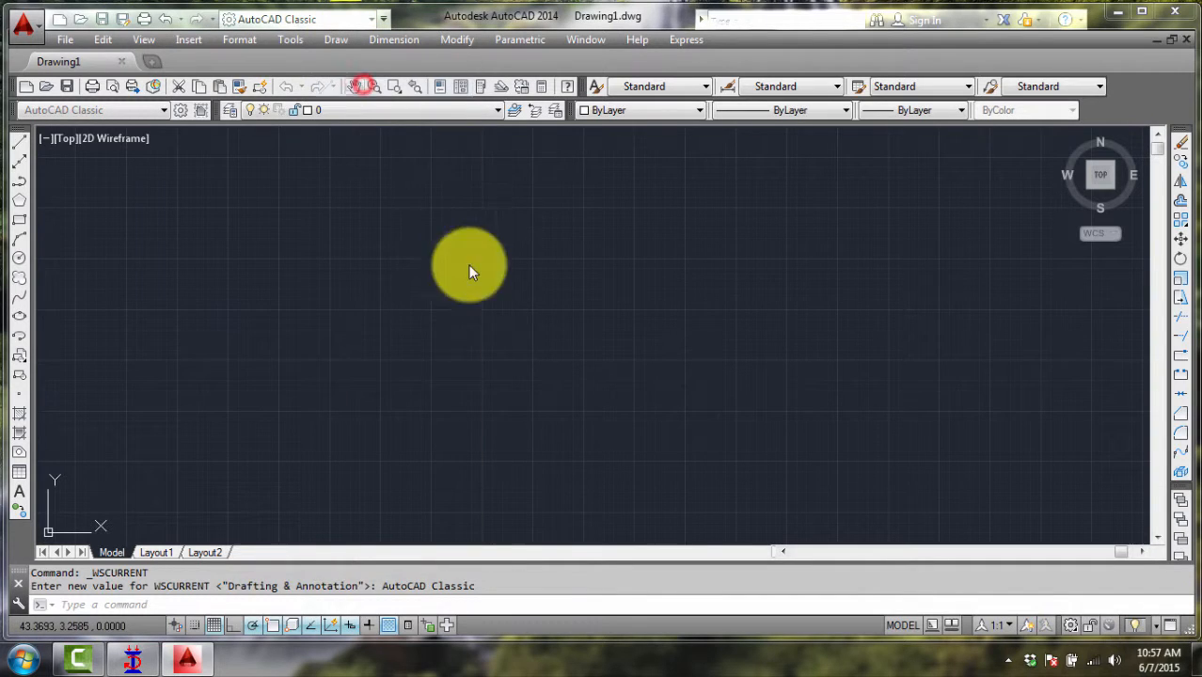
{"action": "left_click", "coordinate": [405, 425]}
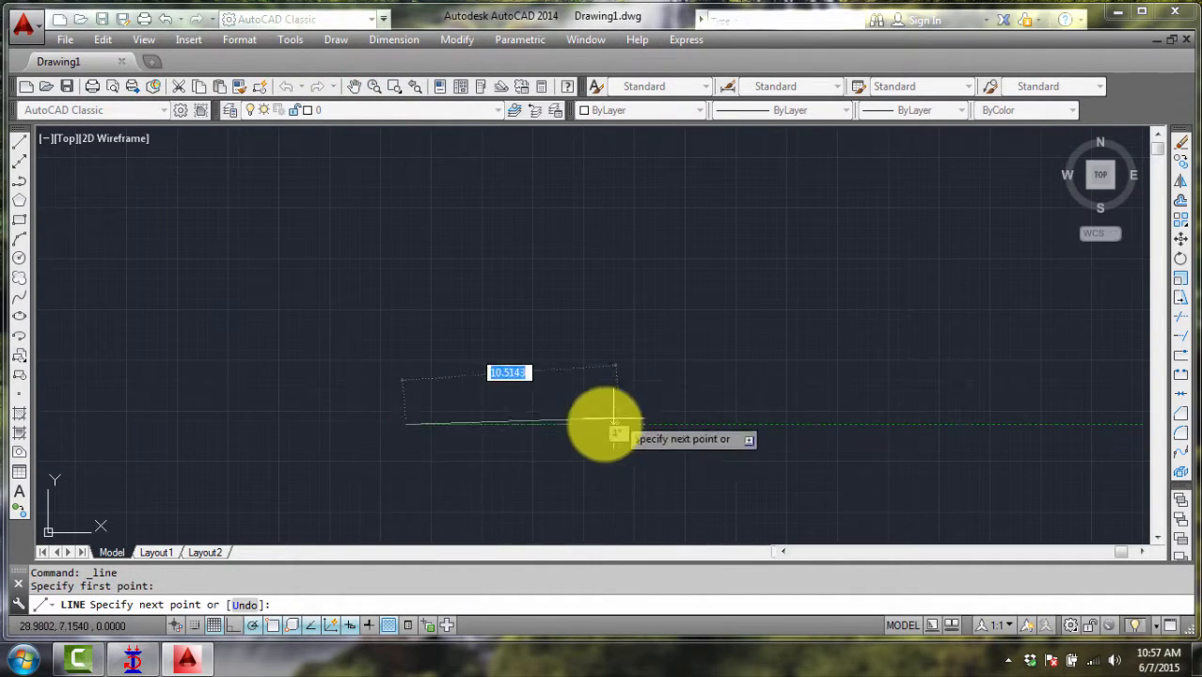
{"action": "type", "text": "5"}
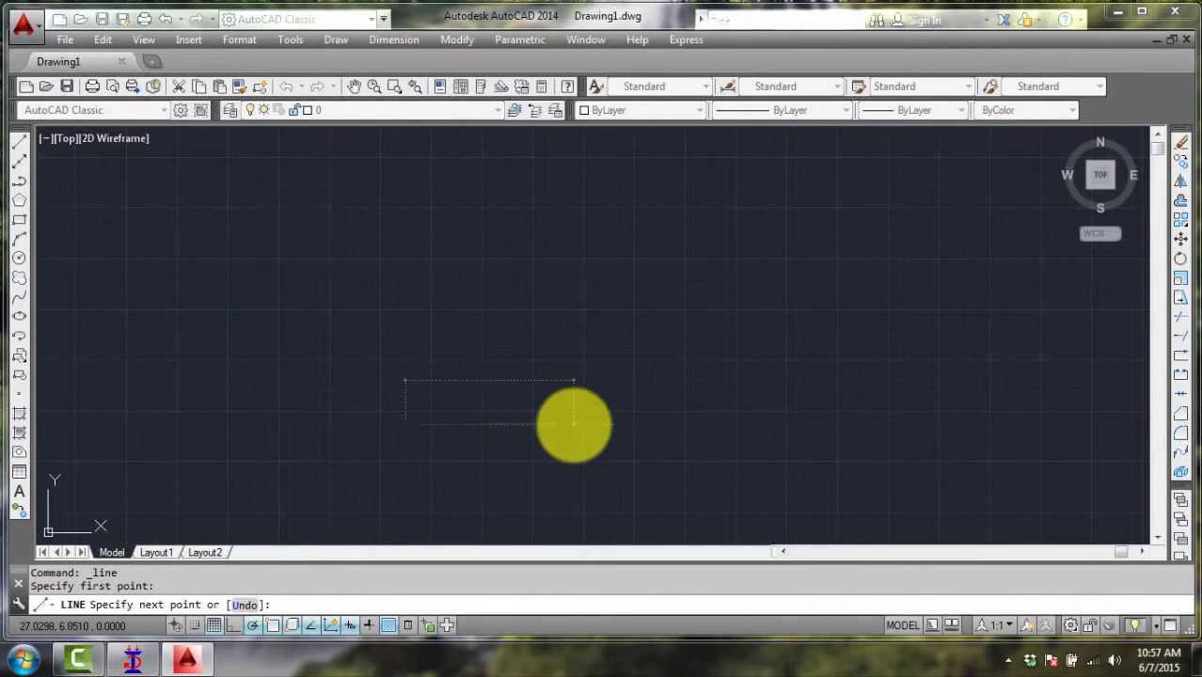
{"action": "key", "text": "Return"}
Step: Continue the line with two stacked 3-unit vertical segments upward from the base's right end
{"action": "key", "text": "BackSpace"}
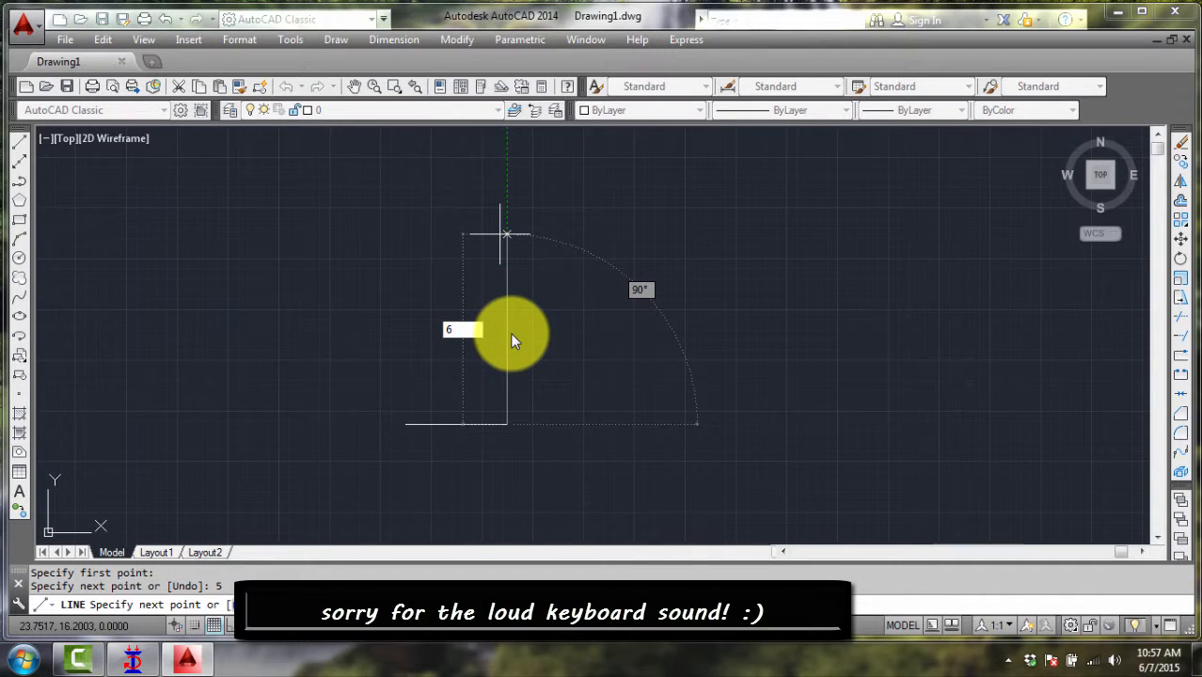
{"action": "key", "text": "BackSpace"}
{"action": "type", "text": "3"}
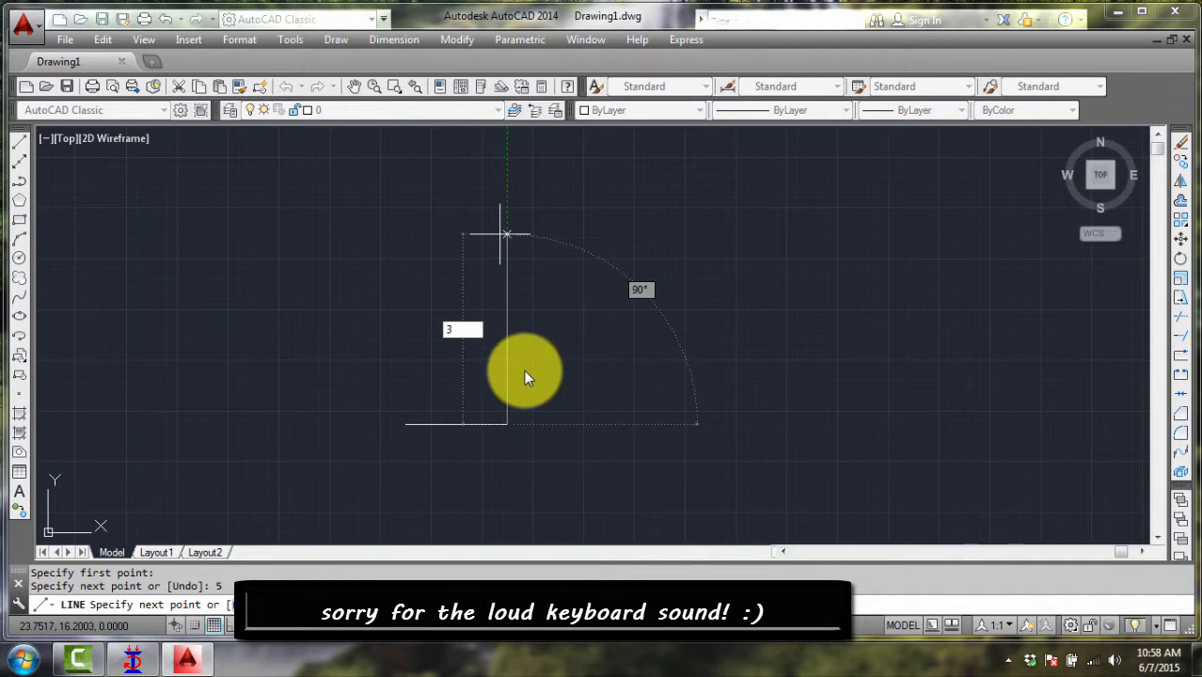
{"action": "key", "text": "Return"}
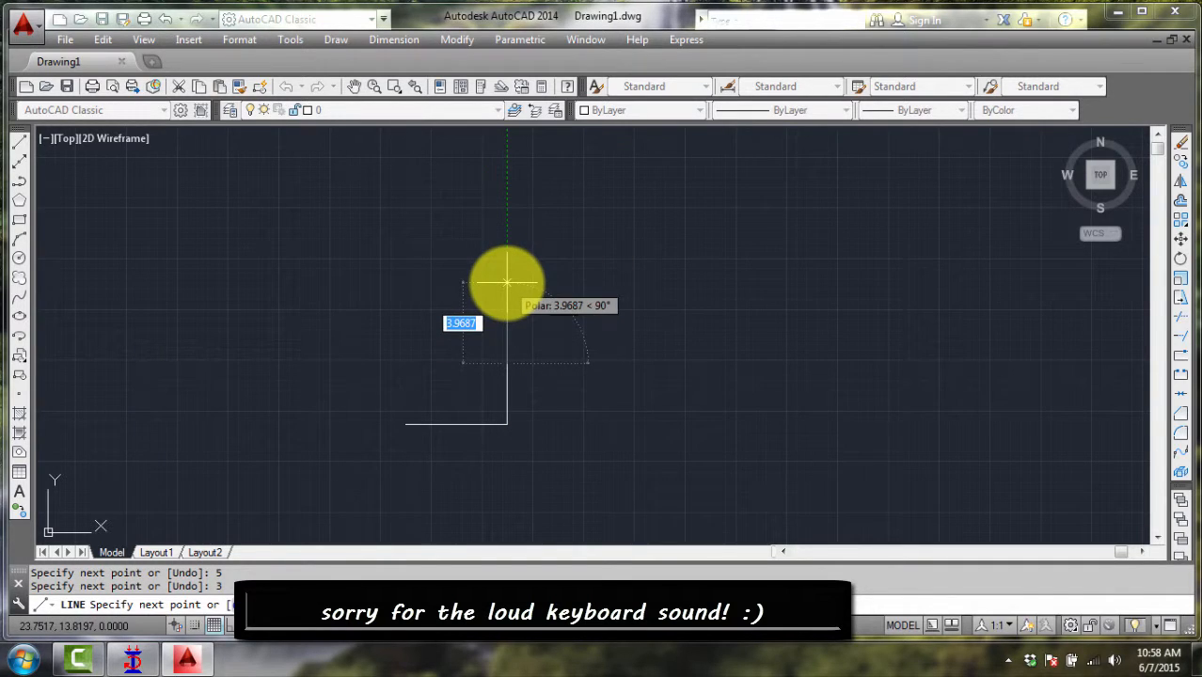
{"action": "type", "text": "3"}
{"action": "key", "text": "Return"}
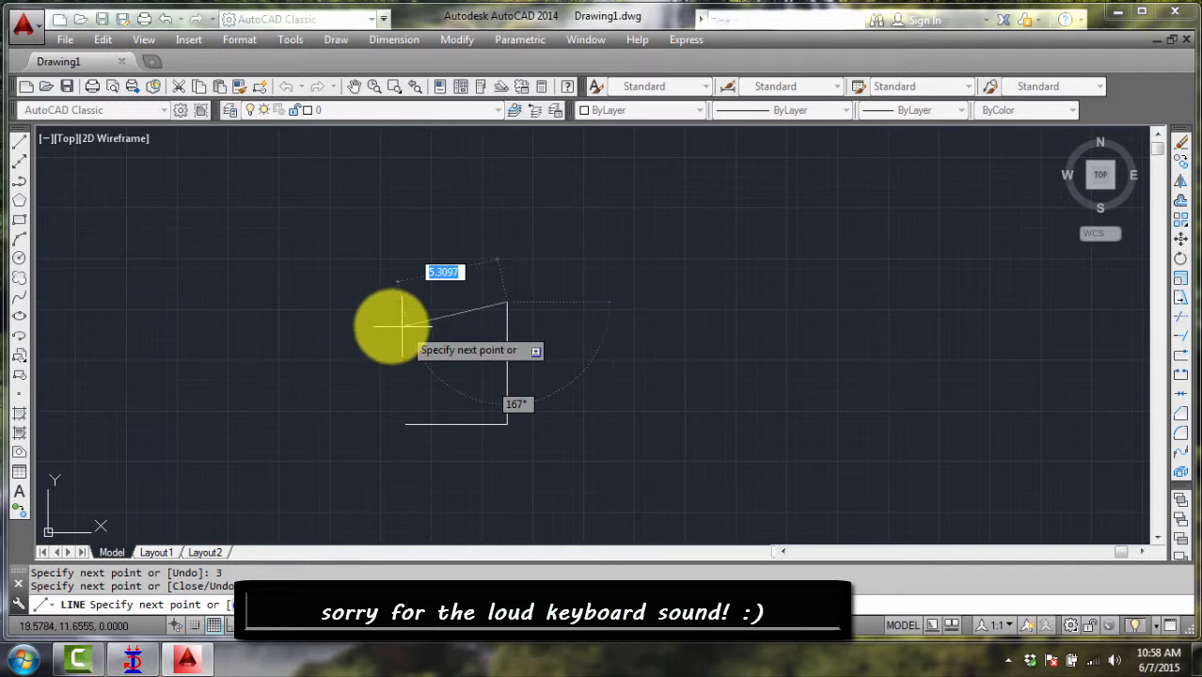
Step: Complete the frame outline with a 5-unit segment to the left and two 3-unit segments down to the starting point
{"action": "type", "text": "2.5"}
{"action": "key", "text": "Return"}
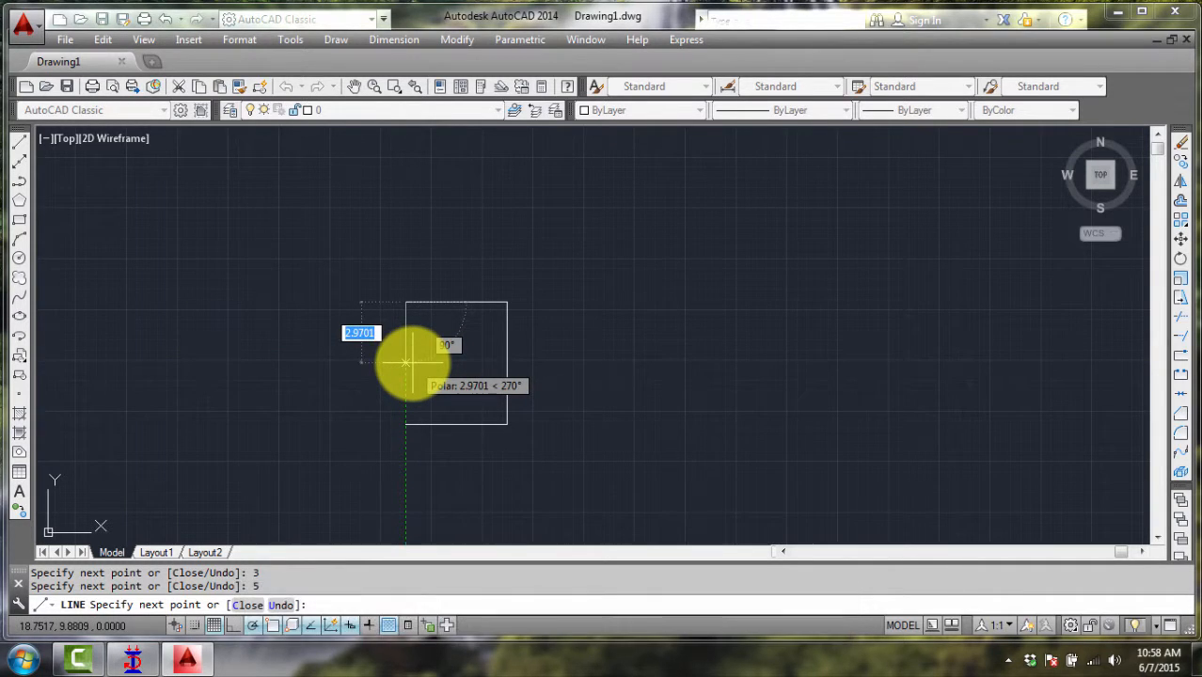
{"action": "type", "text": "3"}
{"action": "key", "text": "Return"}
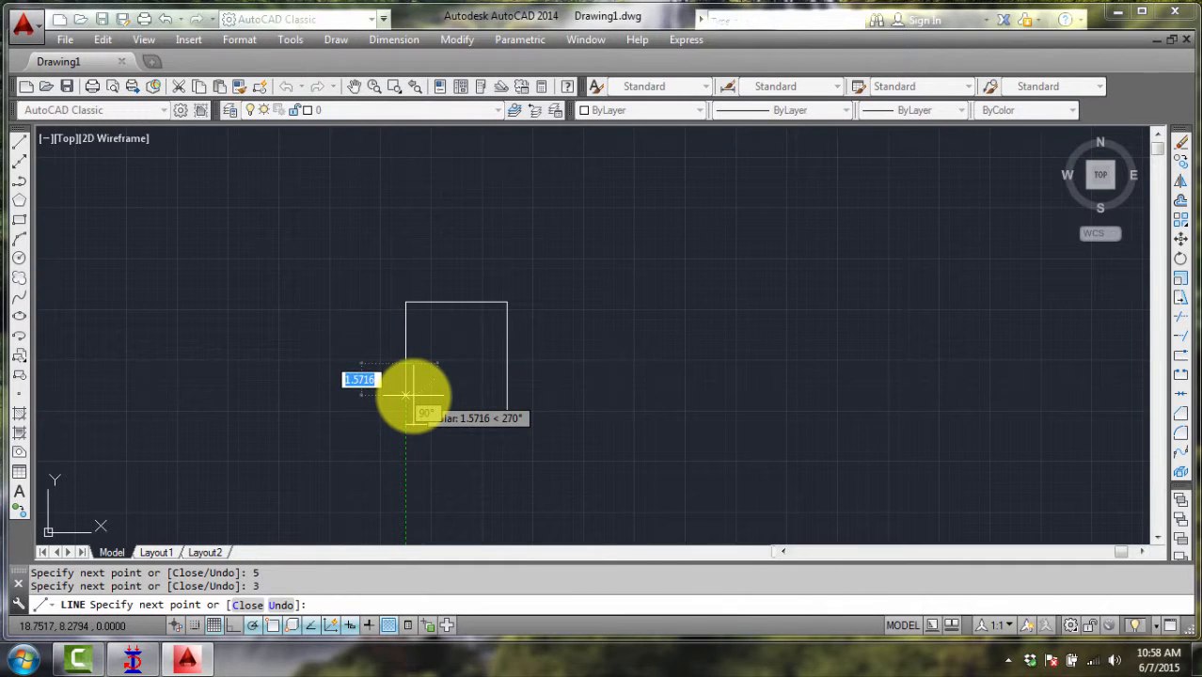
{"action": "type", "text": "3"}
{"action": "key", "text": "Return"}
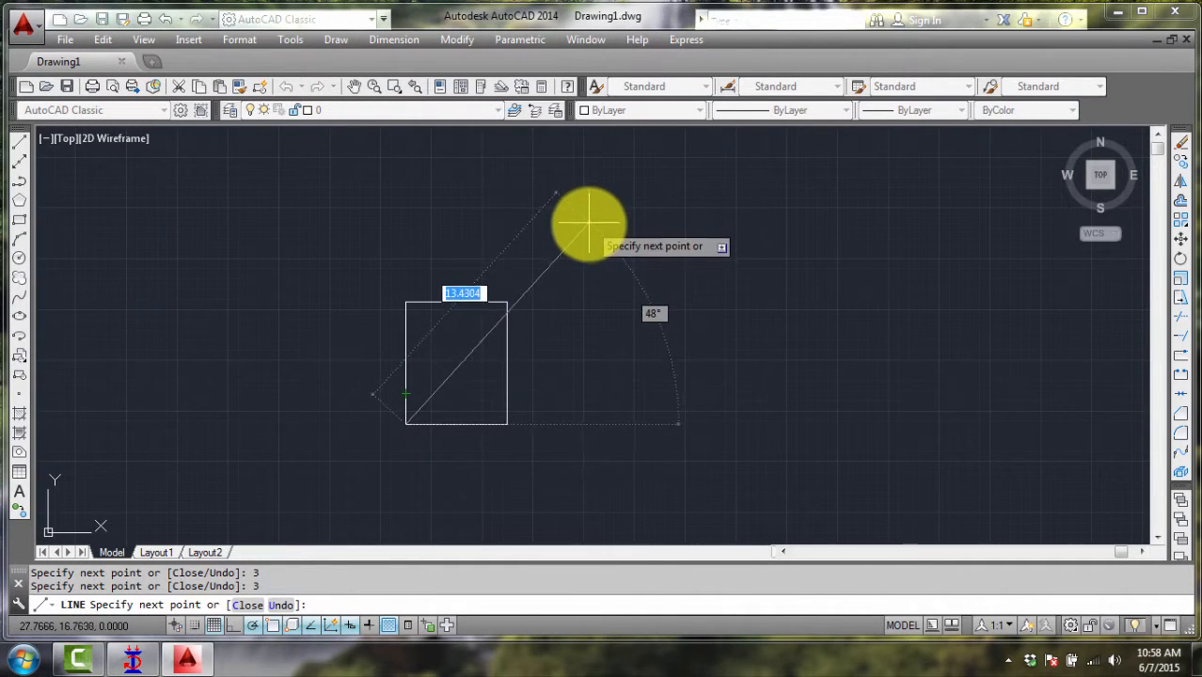
{"action": "key", "text": "Return"}
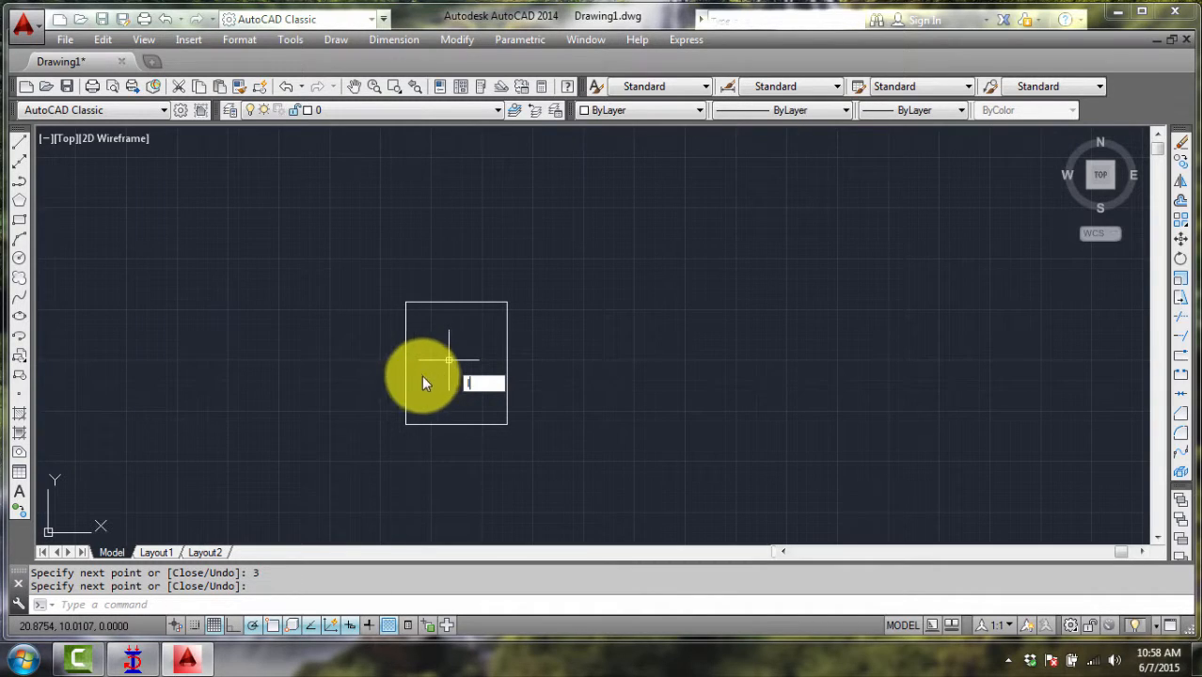
Step: Draw a horizontal floor line across the frame, joining the meeting points of the 3-unit segments on both sides
{"action": "type", "text": "l"}
{"action": "key", "text": "Return"}
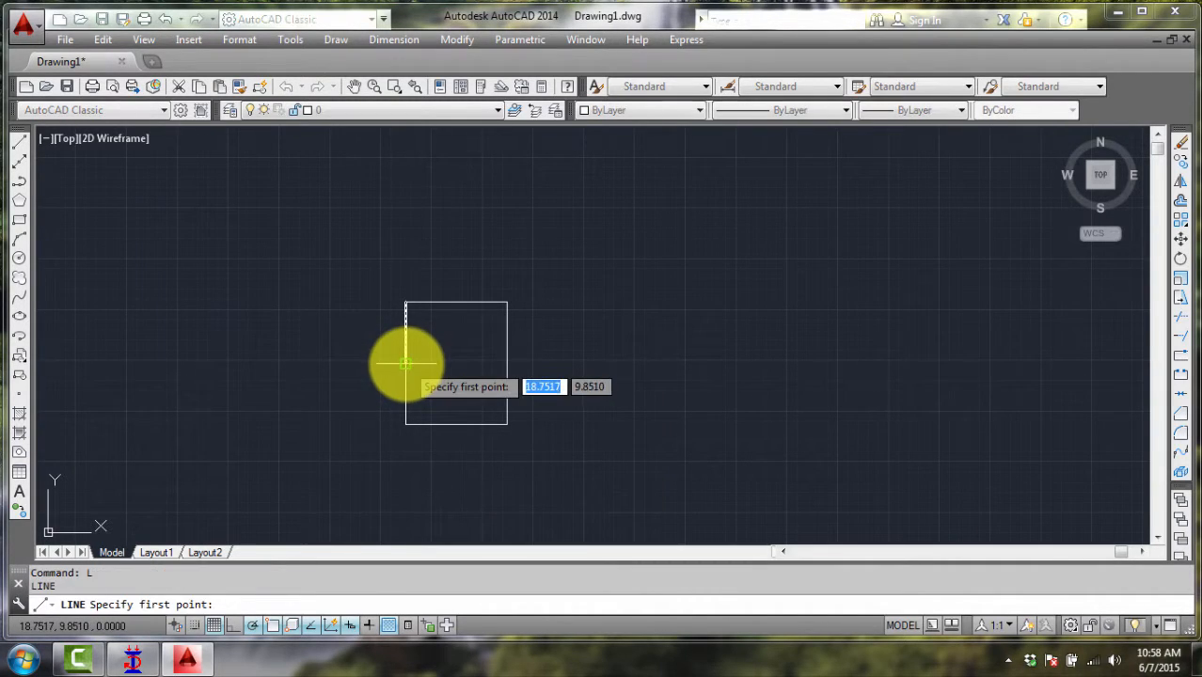
{"action": "left_click", "coordinate": [410, 361]}
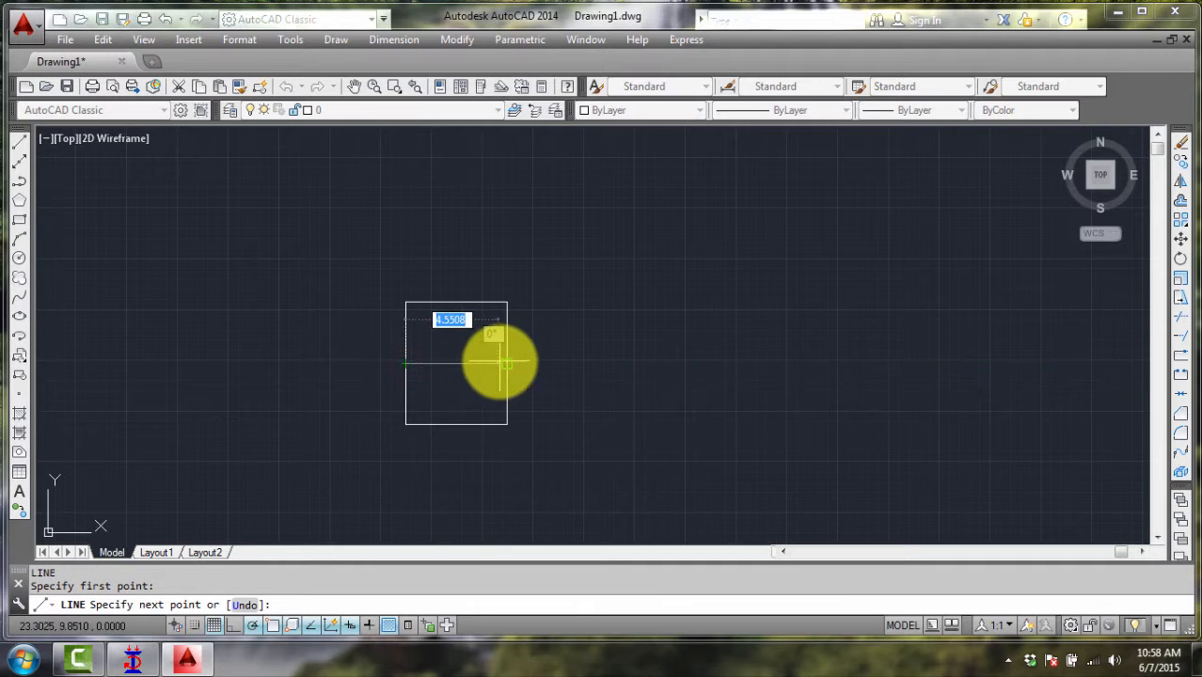
{"action": "left_click", "coordinate": [507, 363]}
{"action": "key", "text": "Return"}
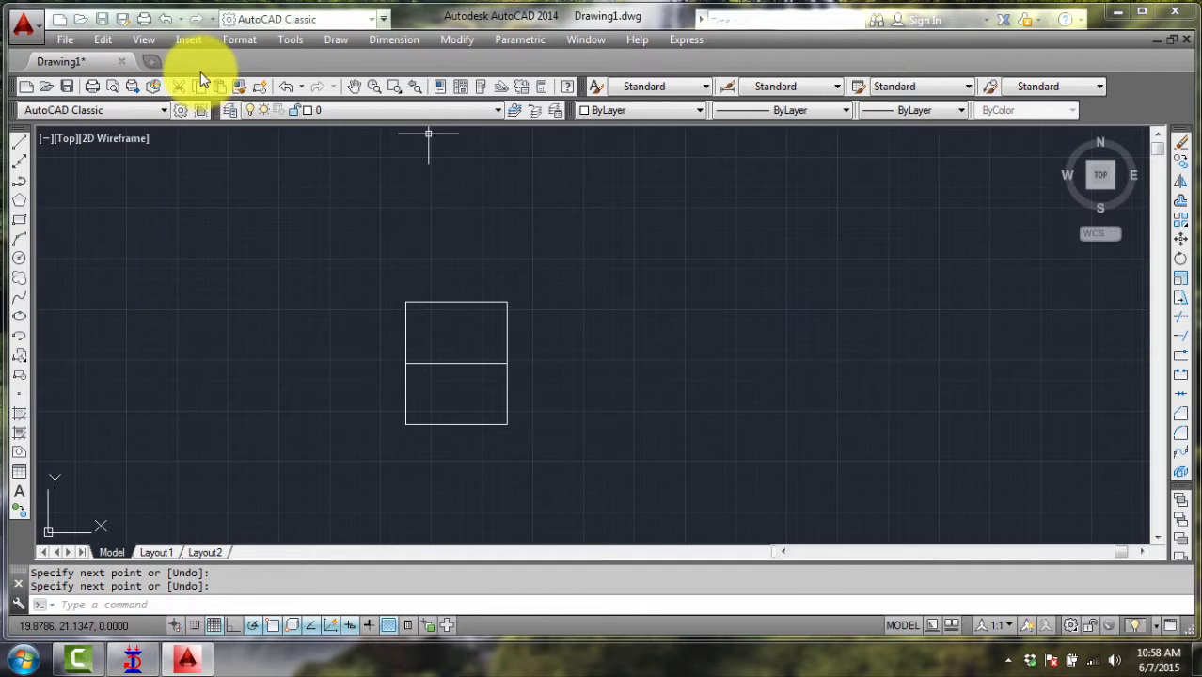
Step: Switch the drawing to the SW Isometric 3D view and fit the frame plan comfortably in view
{"action": "left_click", "coordinate": [145, 41]}
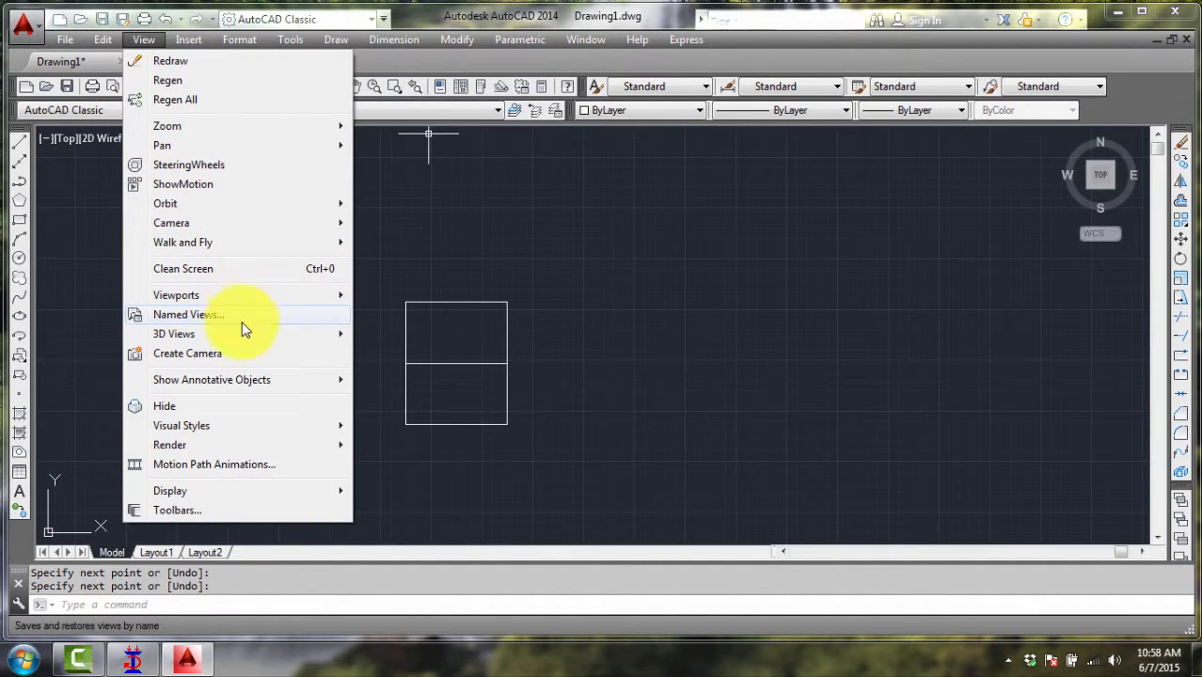
{"action": "mouse_move", "coordinate": [317, 336]}
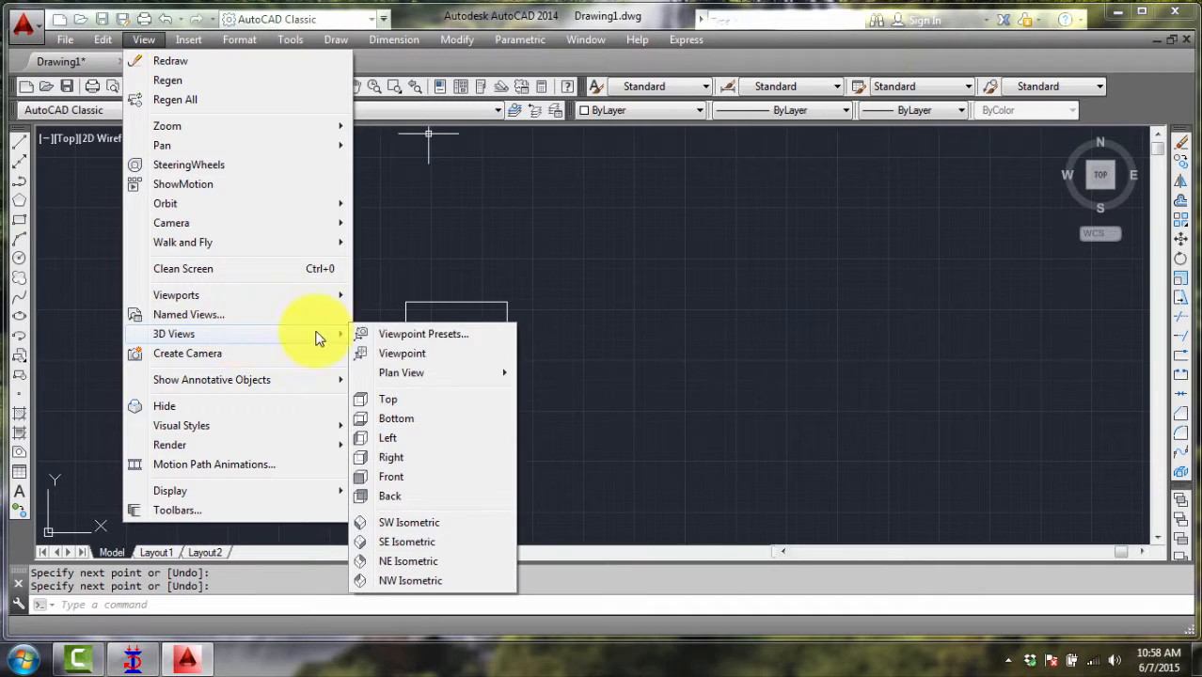
{"action": "left_click", "coordinate": [428, 524]}
{"action": "scroll", "coordinate": [535, 365], "scroll_direction": "down", "scroll_amount": 8}
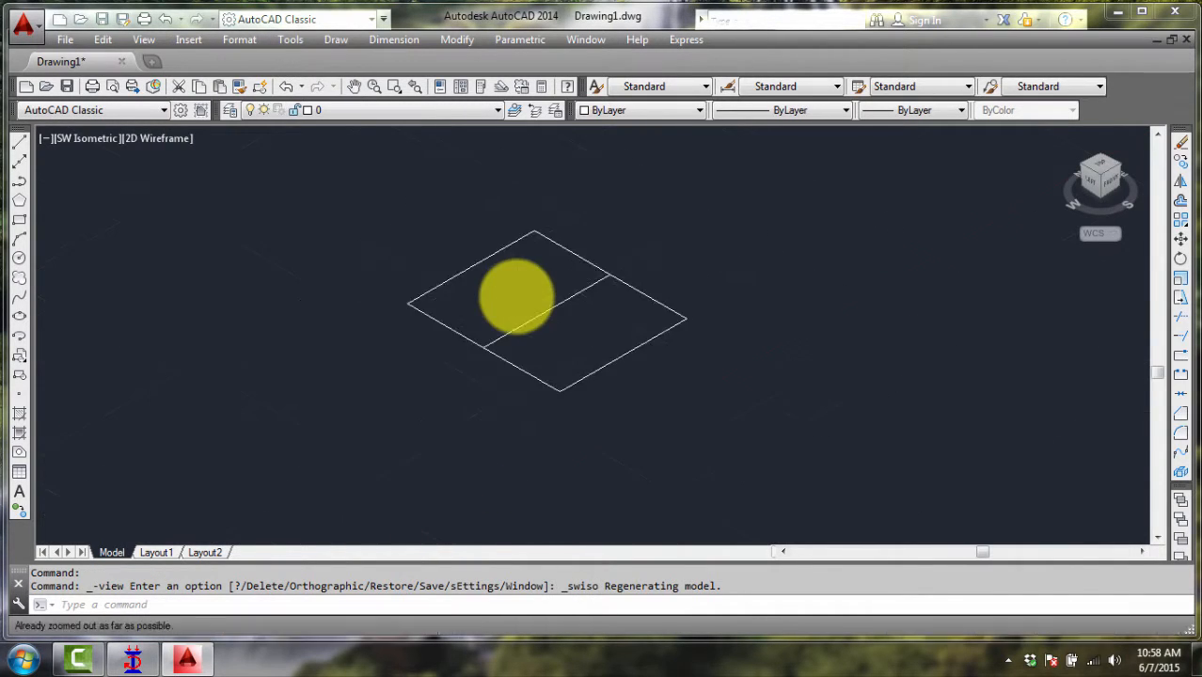
{"action": "scroll", "coordinate": [489, 301], "scroll_direction": "up", "scroll_amount": 3}
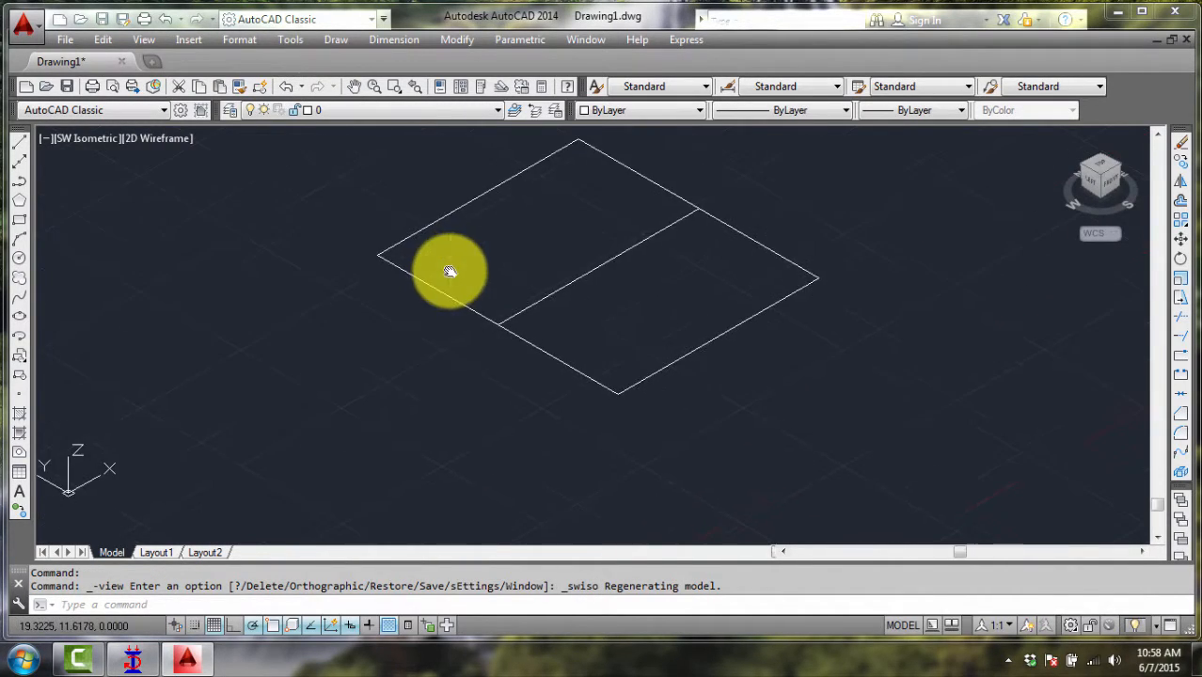
{"action": "scroll", "coordinate": [442, 273], "scroll_direction": "down", "scroll_amount": 1}
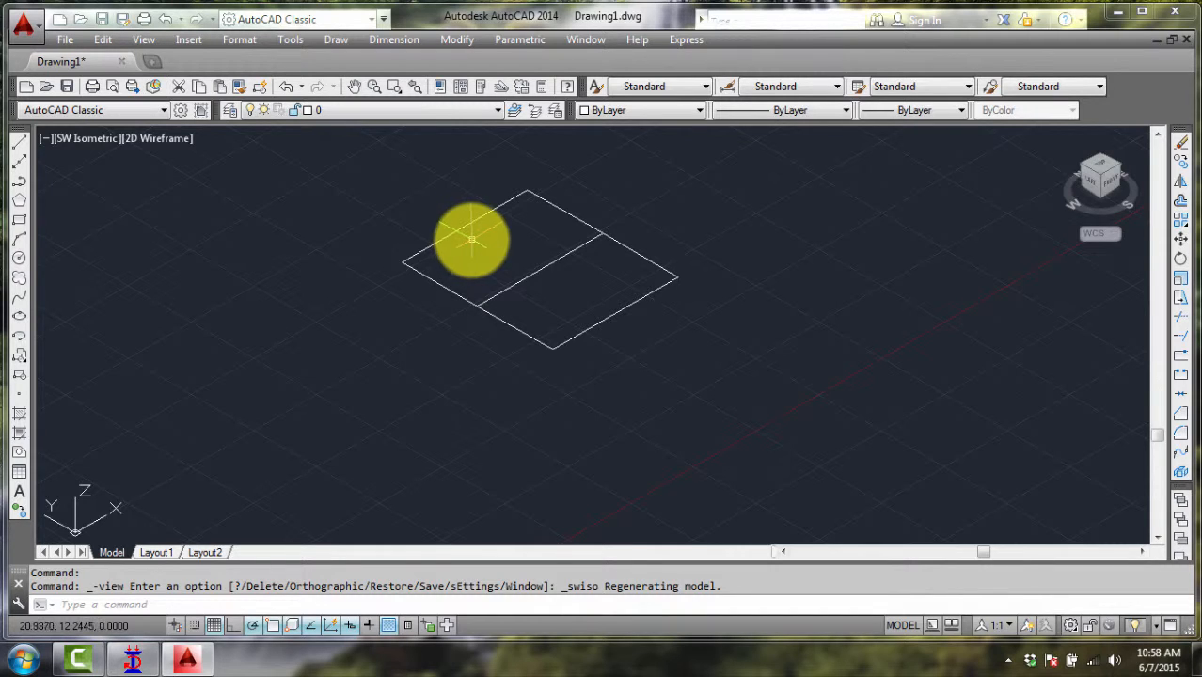
Step: Draw a 3-unit vertical column line down along -Z from the plan's far-left corner
{"action": "key", "text": "Return"}
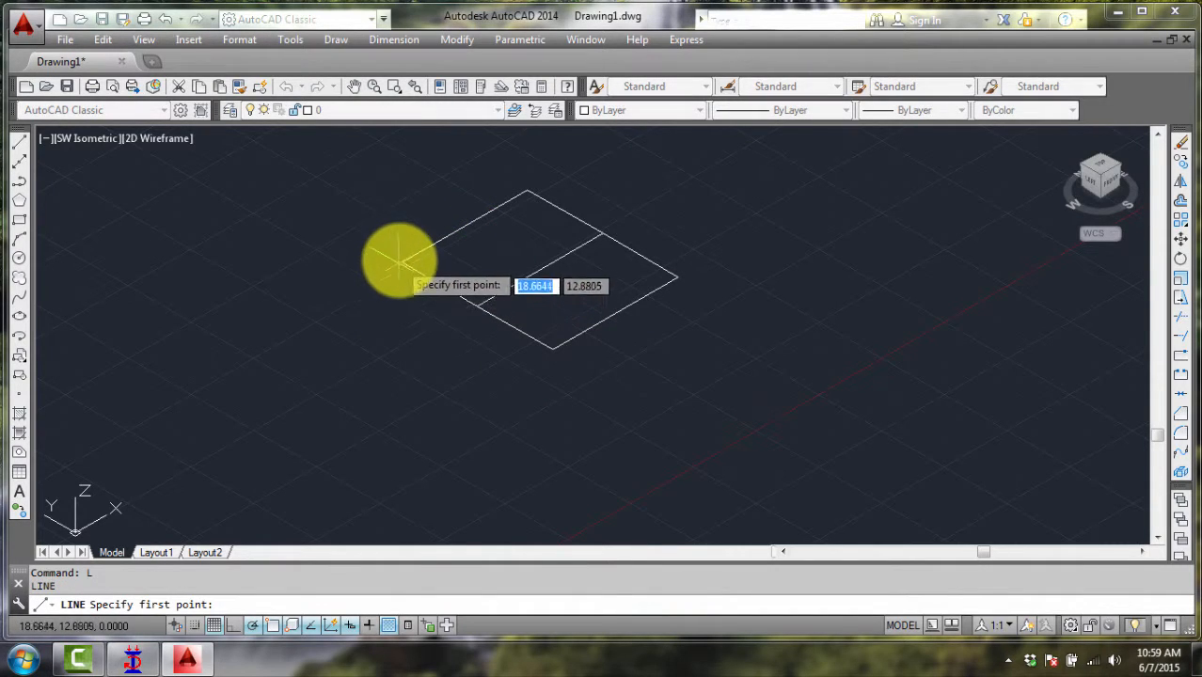
{"action": "left_click", "coordinate": [403, 263]}
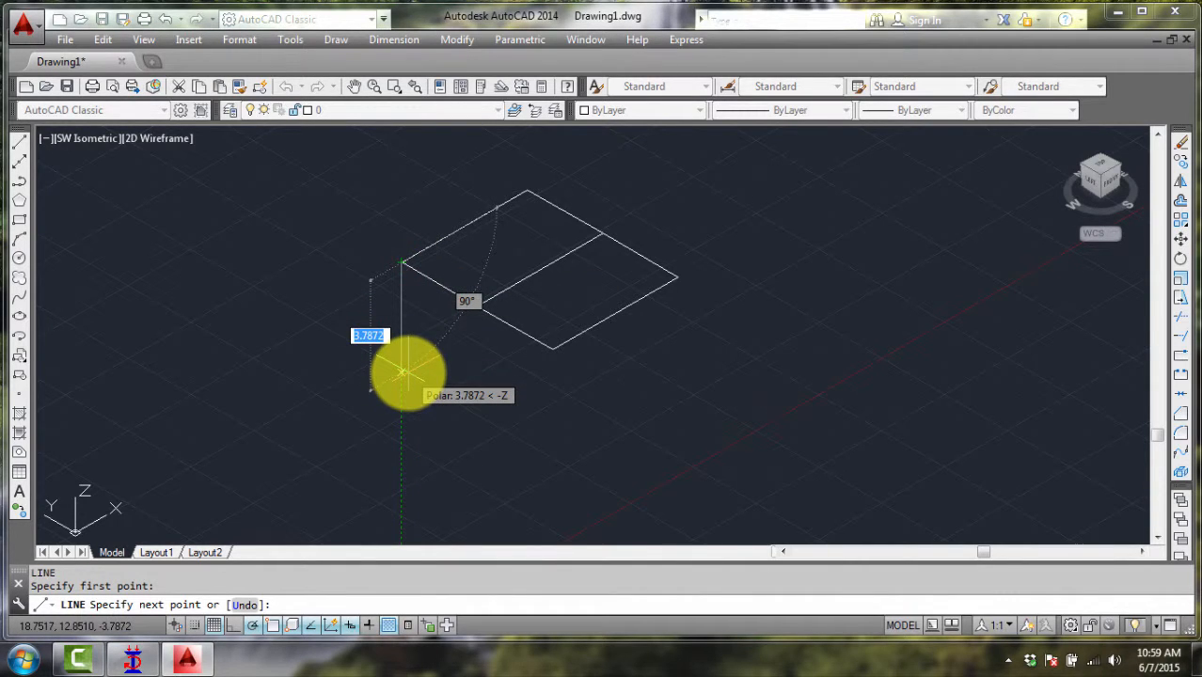
{"action": "type", "text": "3"}
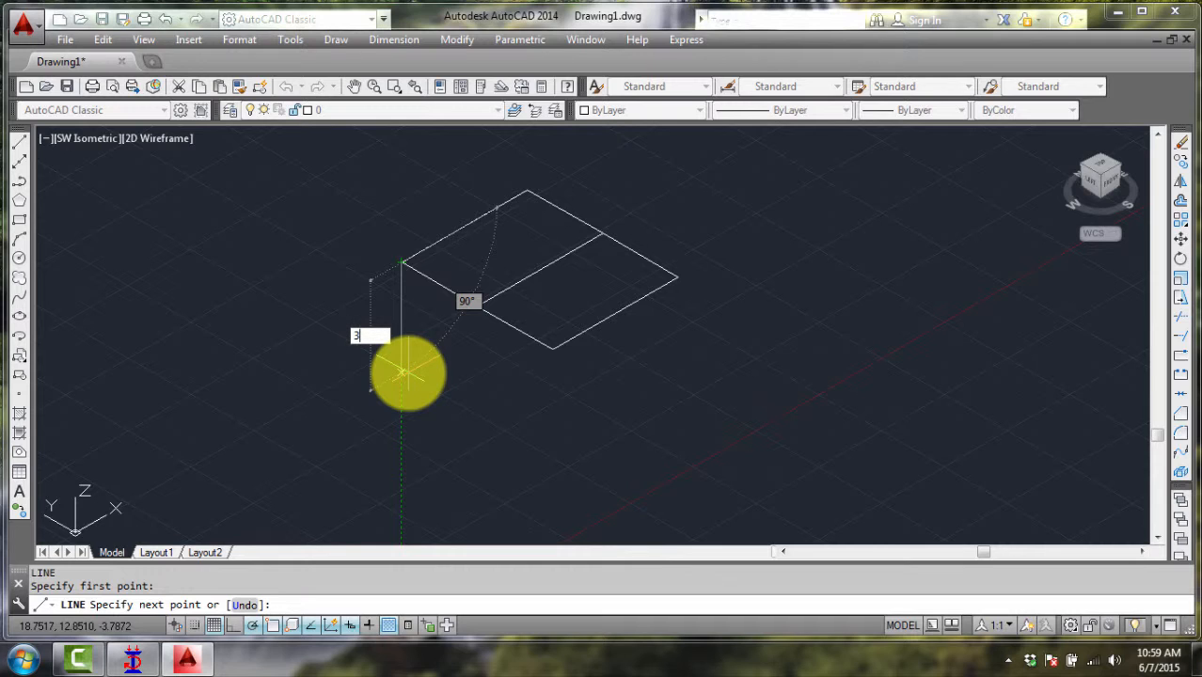
{"action": "key", "text": "Return"}
{"action": "key", "text": "Return"}
Step: Copy the column from its top endpoint to the other five beam joints of the plan
{"action": "left_click", "coordinate": [415, 307]}
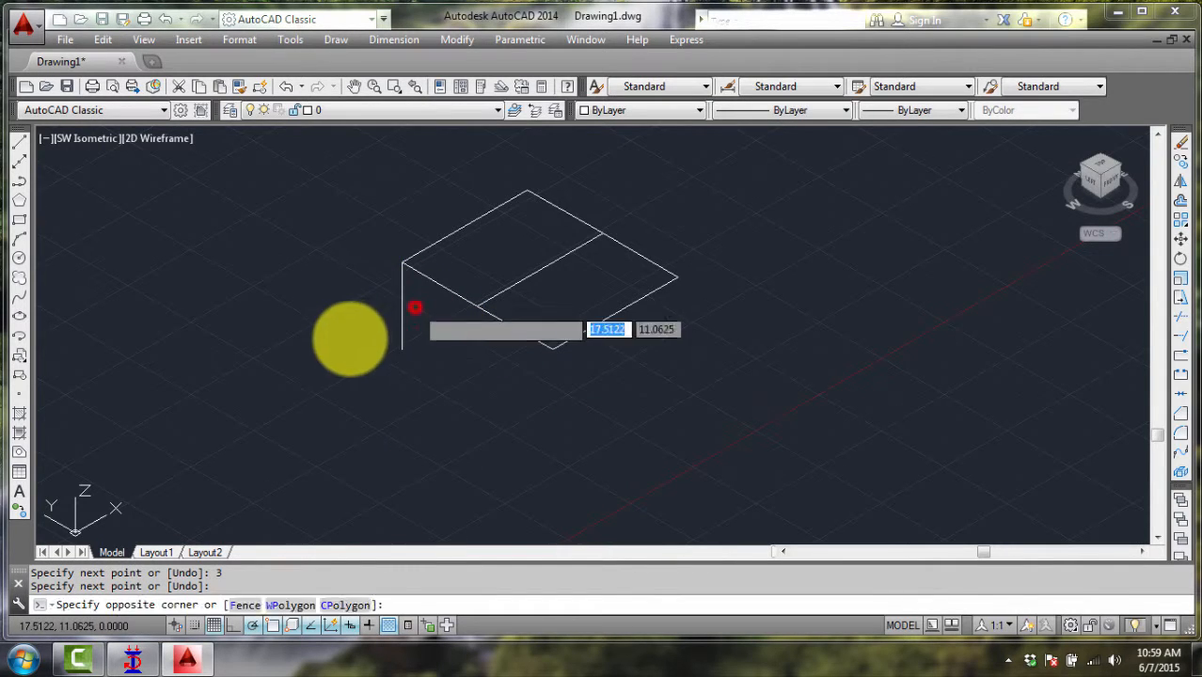
{"action": "left_click", "coordinate": [353, 336]}
{"action": "type", "text": "co"}
{"action": "key", "text": "Return"}
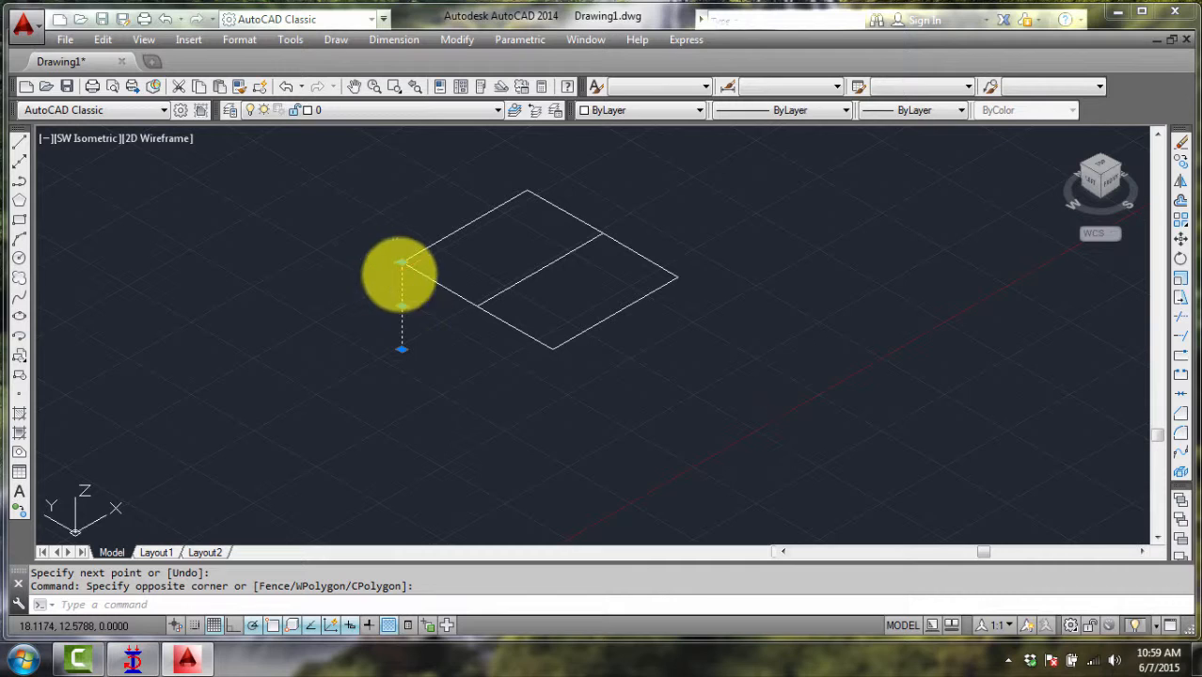
{"action": "left_click", "coordinate": [402, 263]}
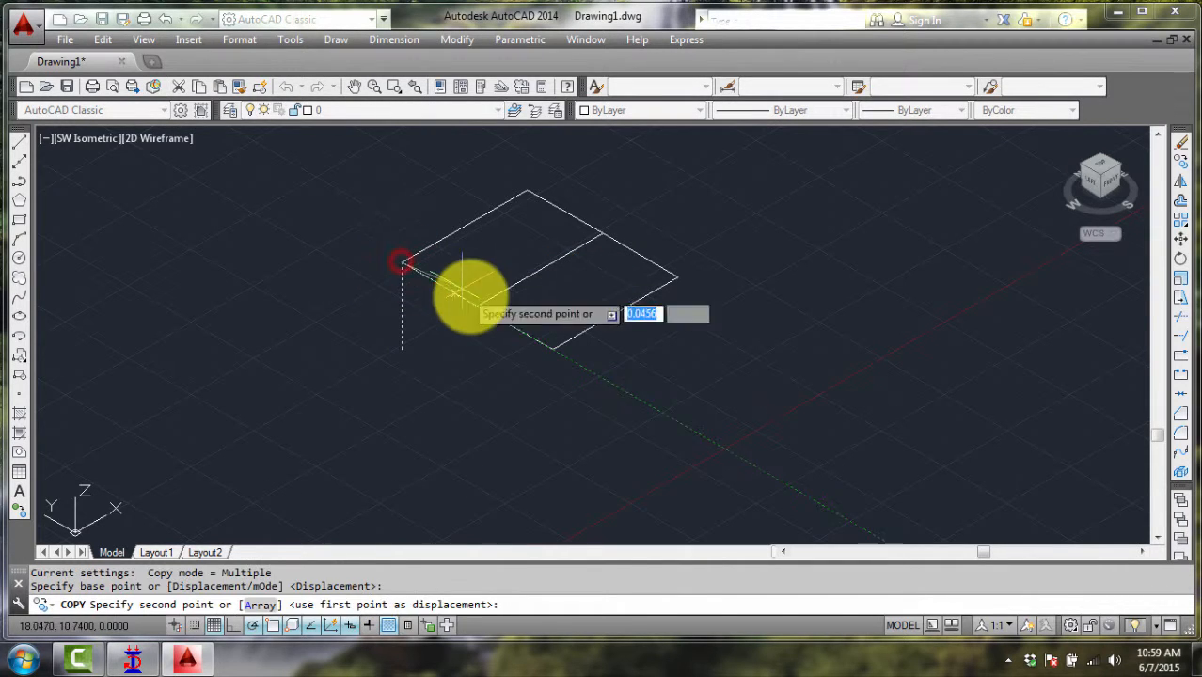
{"action": "left_click", "coordinate": [476, 306]}
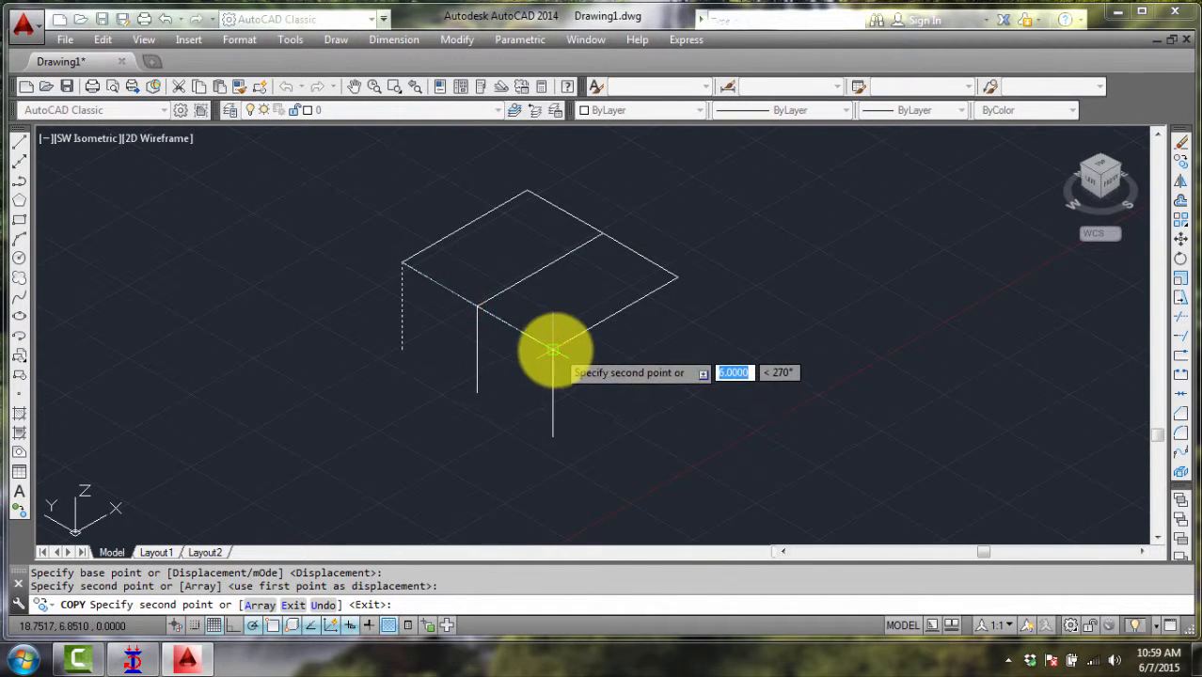
{"action": "left_click", "coordinate": [552, 348]}
{"action": "left_click", "coordinate": [677, 279]}
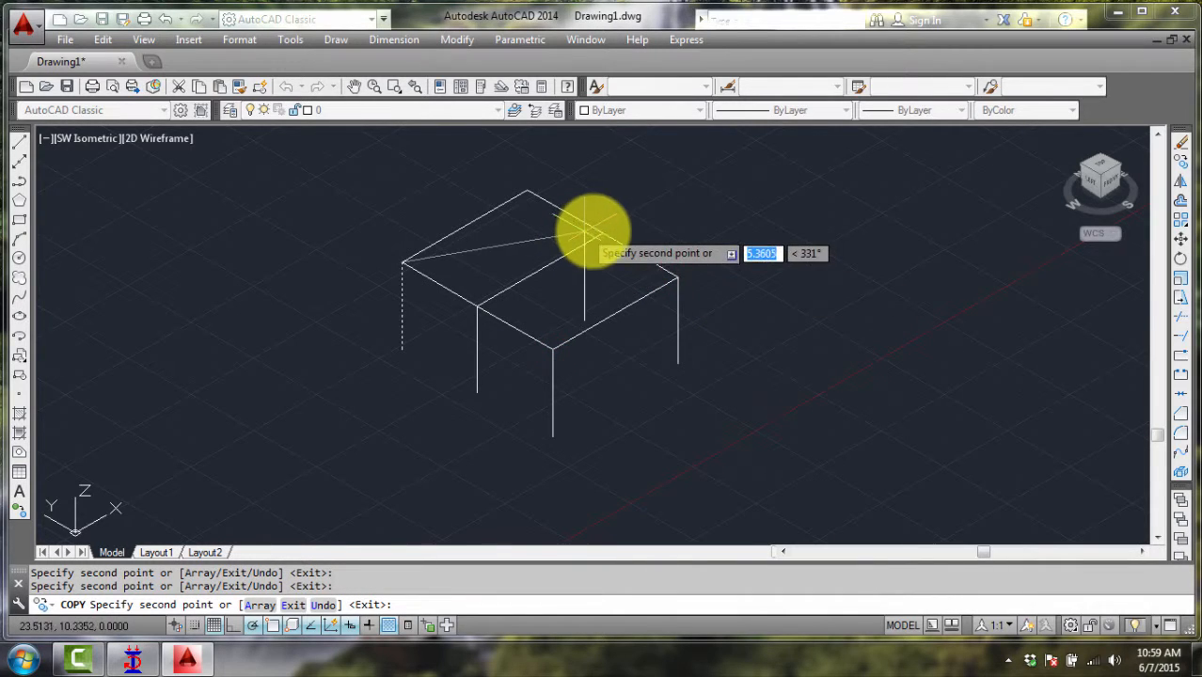
{"action": "left_click", "coordinate": [601, 235]}
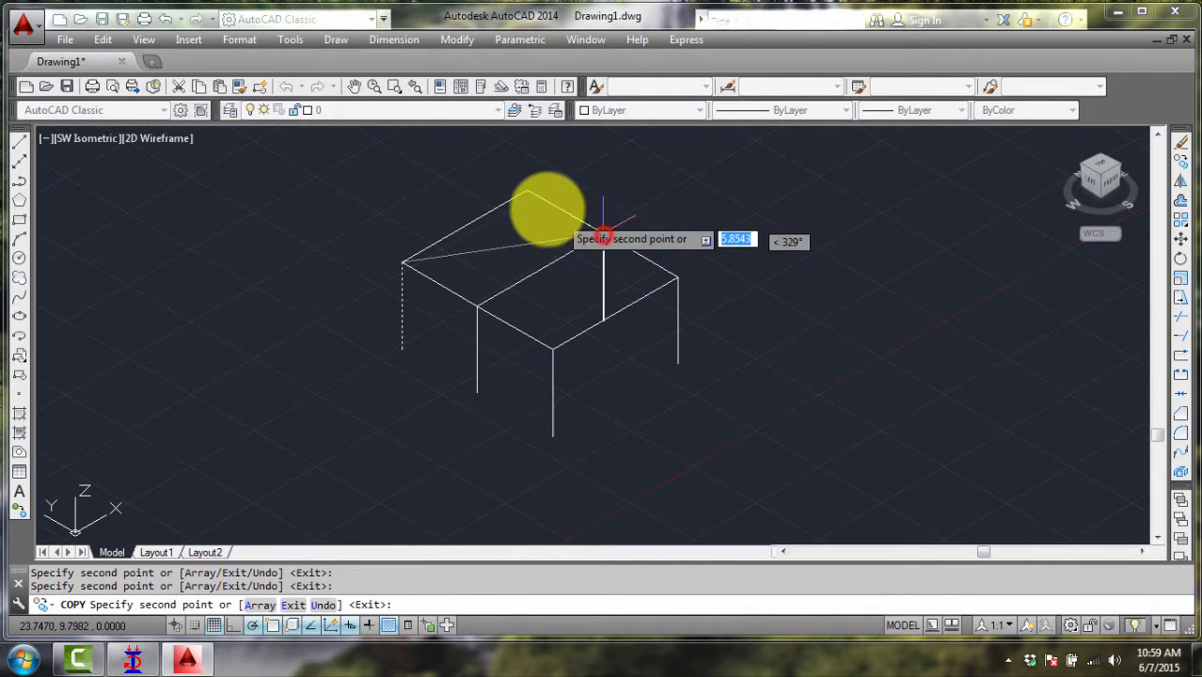
{"action": "left_click", "coordinate": [527, 191]}
{"action": "key", "text": "Return"}
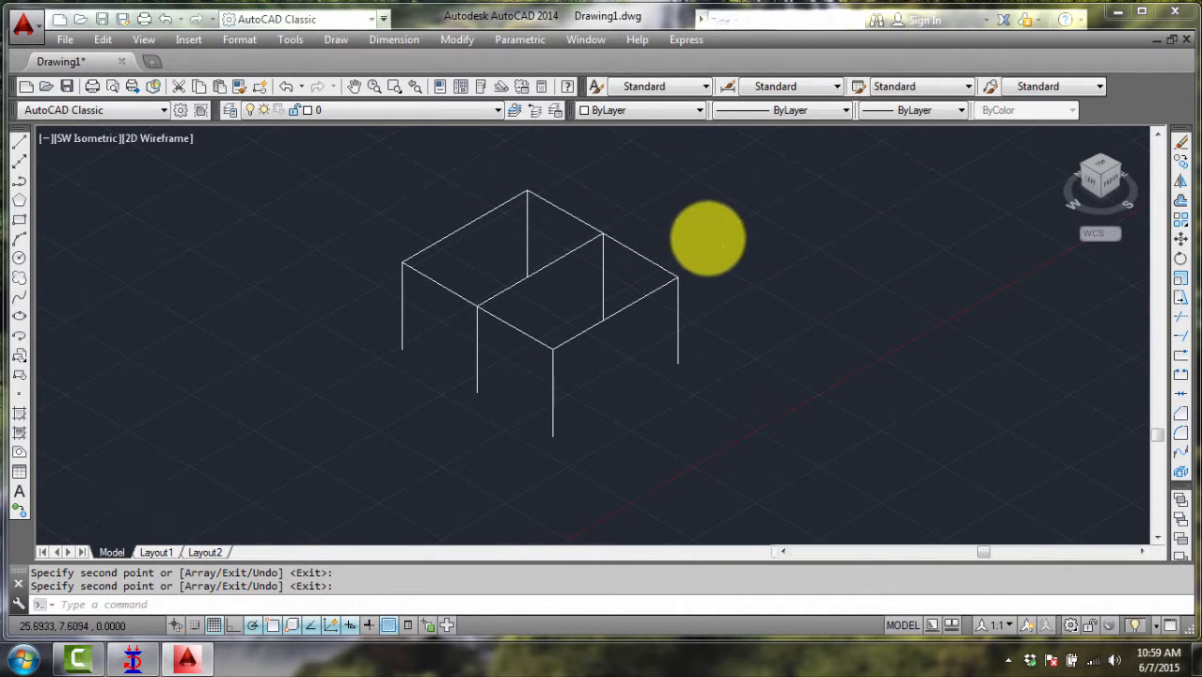
{"action": "scroll", "coordinate": [712, 238], "scroll_direction": "up", "scroll_amount": 1}
{"action": "scroll", "coordinate": [666, 261], "scroll_direction": "down", "scroll_amount": 1}
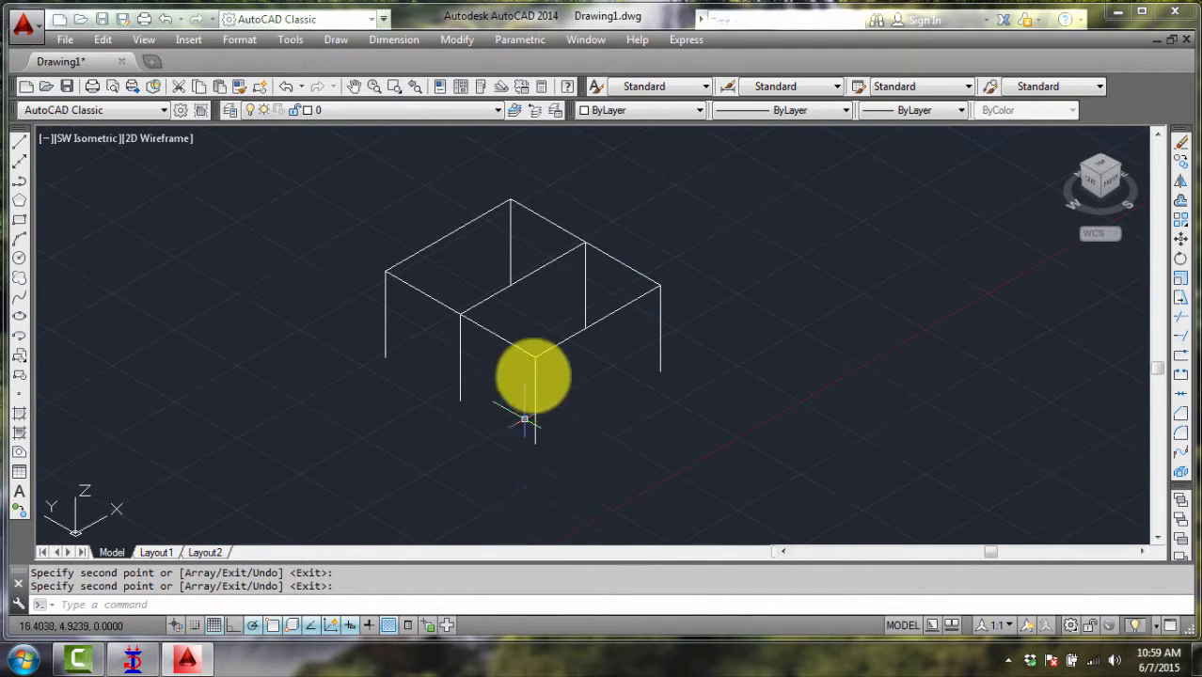
{"action": "left_click", "coordinate": [412, 252]}
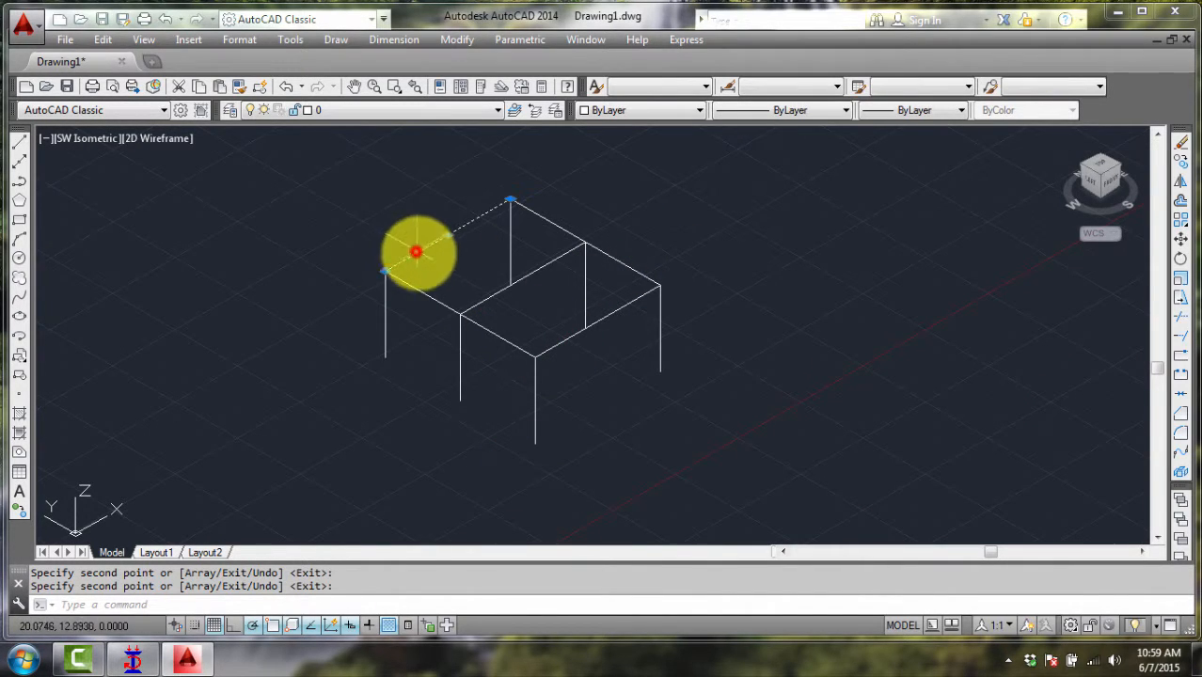
{"action": "left_click", "coordinate": [579, 202]}
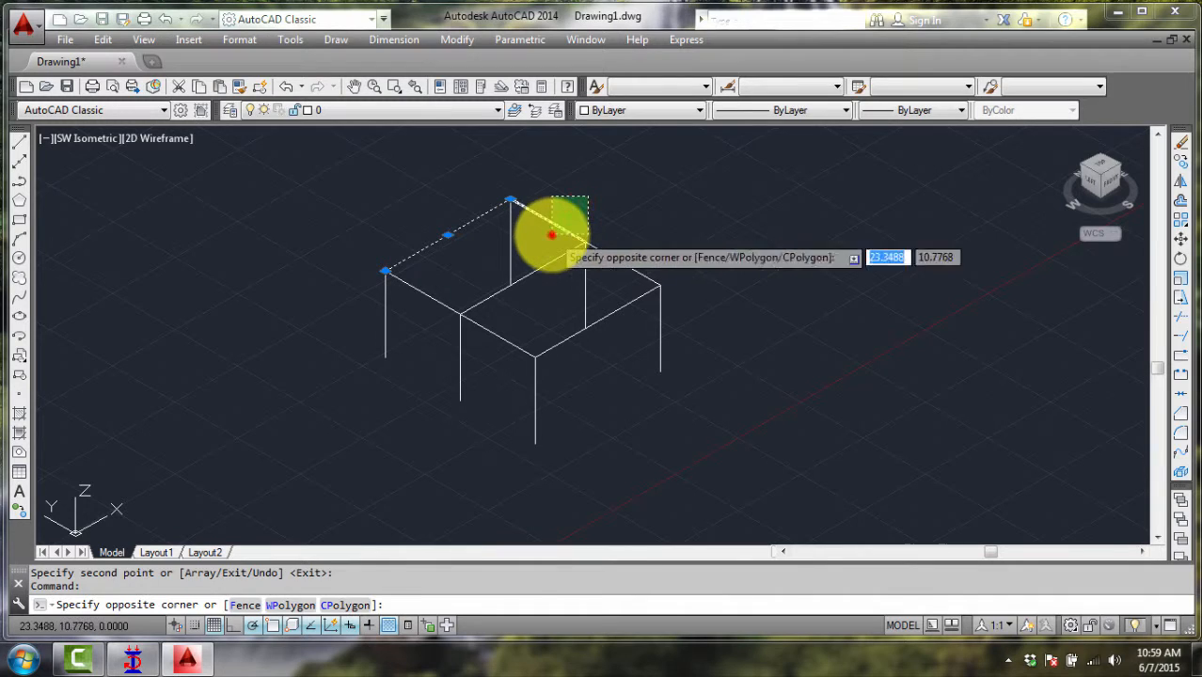
{"action": "left_click", "coordinate": [551, 240]}
{"action": "left_click", "coordinate": [604, 248]}
{"action": "left_click", "coordinate": [545, 271]}
{"action": "left_click", "coordinate": [630, 238]}
{"action": "left_click", "coordinate": [621, 296]}
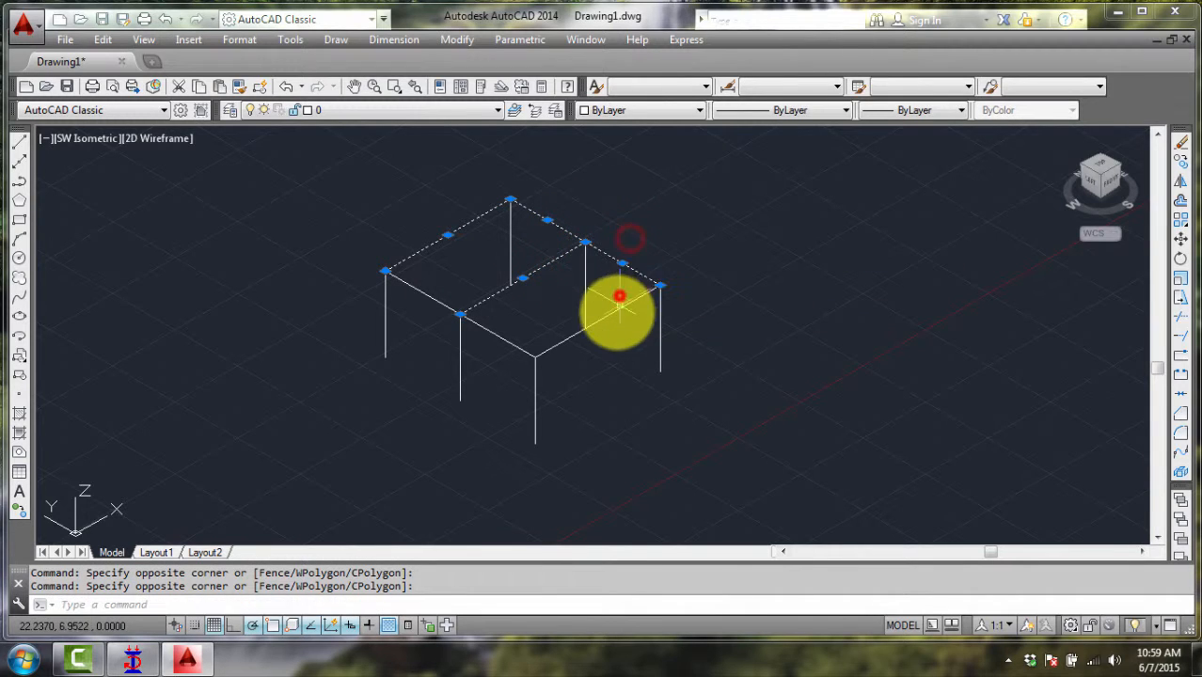
{"action": "left_click", "coordinate": [617, 293]}
{"action": "left_click", "coordinate": [614, 330]}
{"action": "left_click", "coordinate": [476, 282]}
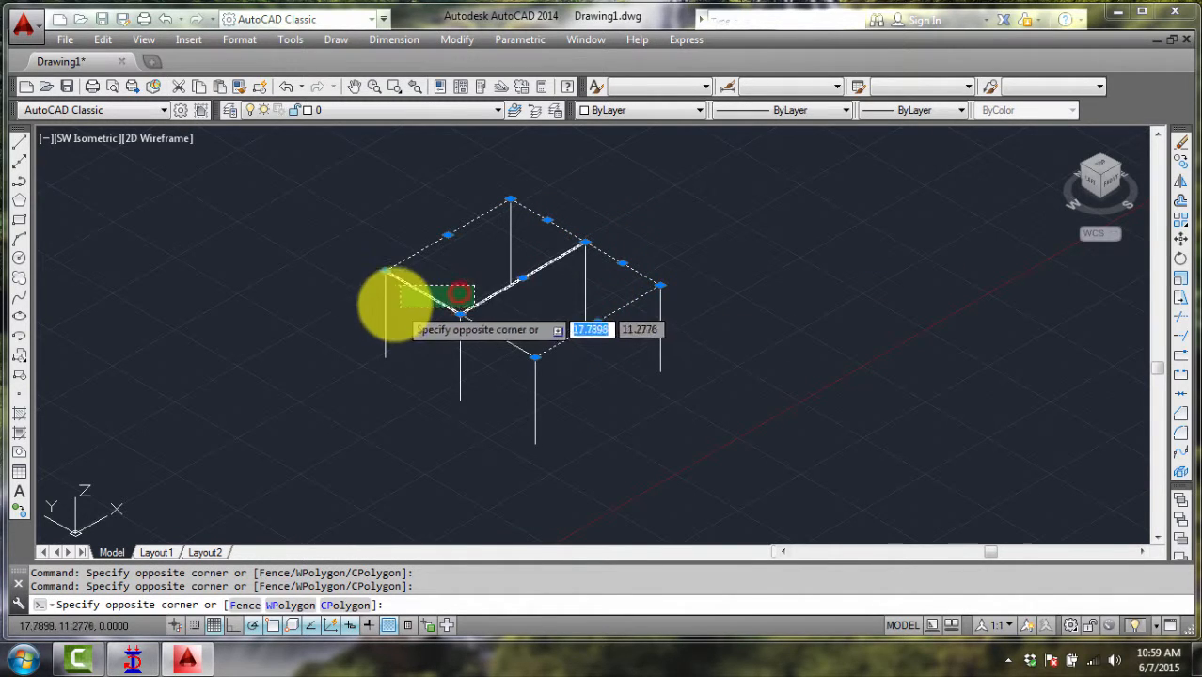
{"action": "left_click", "coordinate": [397, 295]}
{"action": "left_click", "coordinate": [489, 335]}
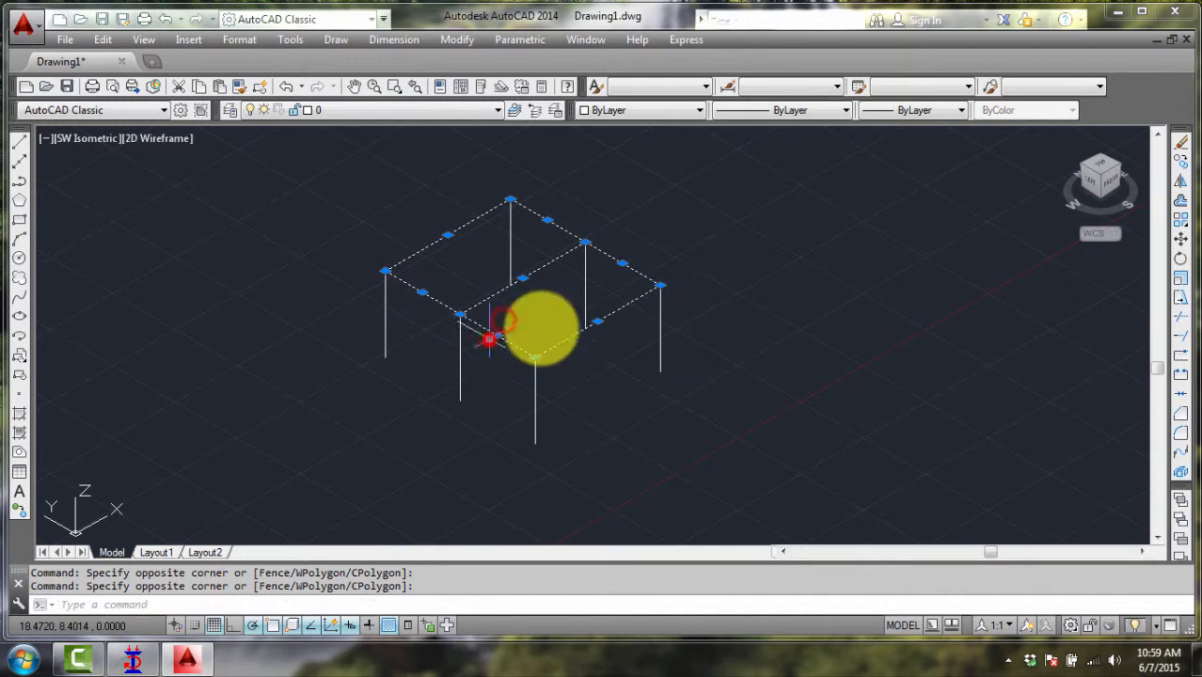
{"action": "left_click", "coordinate": [682, 261]}
{"action": "key", "text": "Escape"}
{"action": "key", "text": "Escape"}
Step: Copy all the beams and columns one storey up, from a column's bottom endpoint to its top endpoint
{"action": "scroll", "coordinate": [738, 295], "scroll_direction": "up", "scroll_amount": 2}
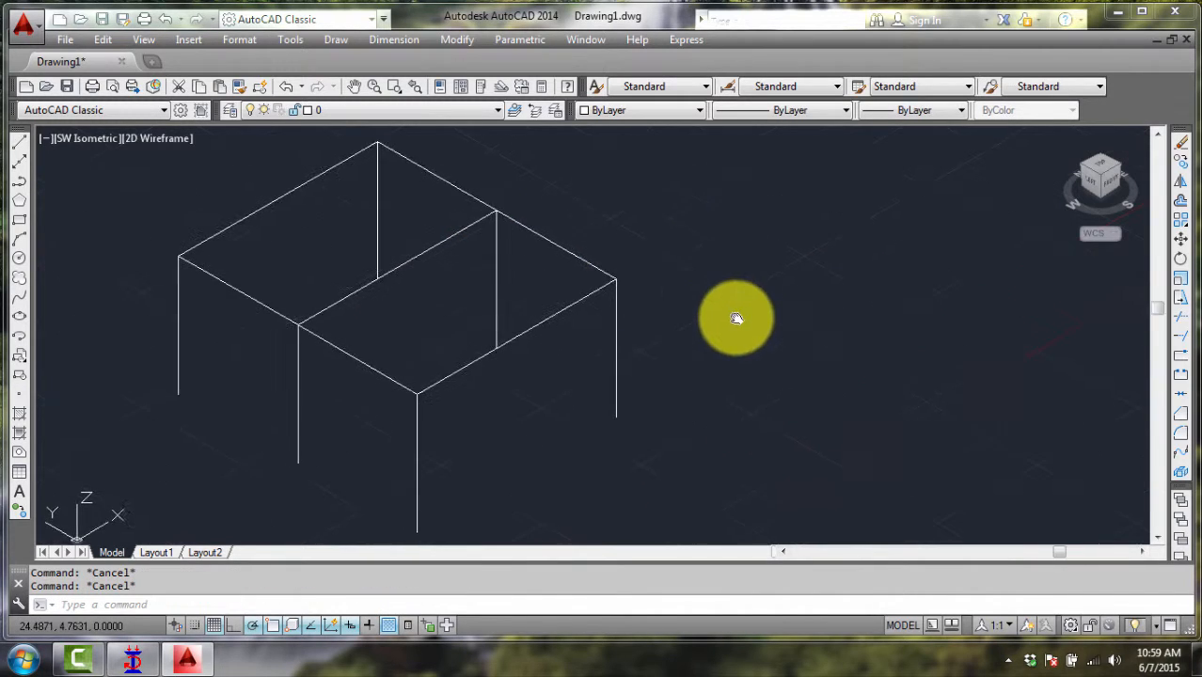
{"action": "scroll", "coordinate": [682, 327], "scroll_direction": "down", "scroll_amount": 2}
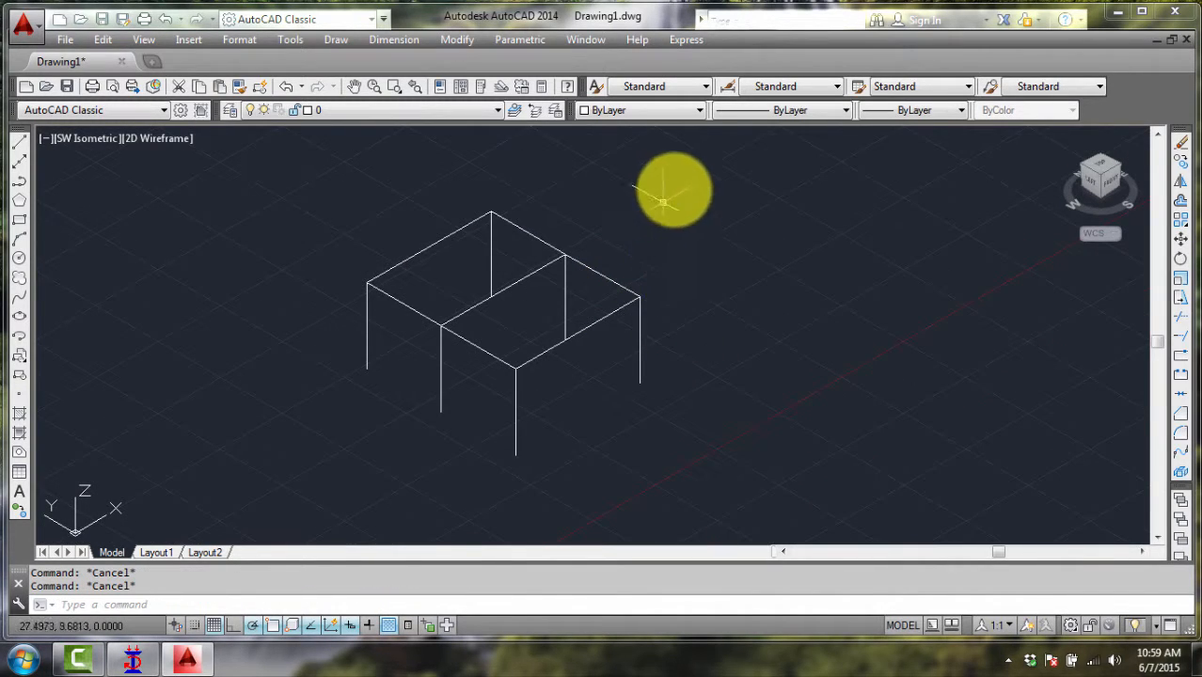
{"action": "left_click", "coordinate": [676, 188]}
{"action": "left_click", "coordinate": [335, 414]}
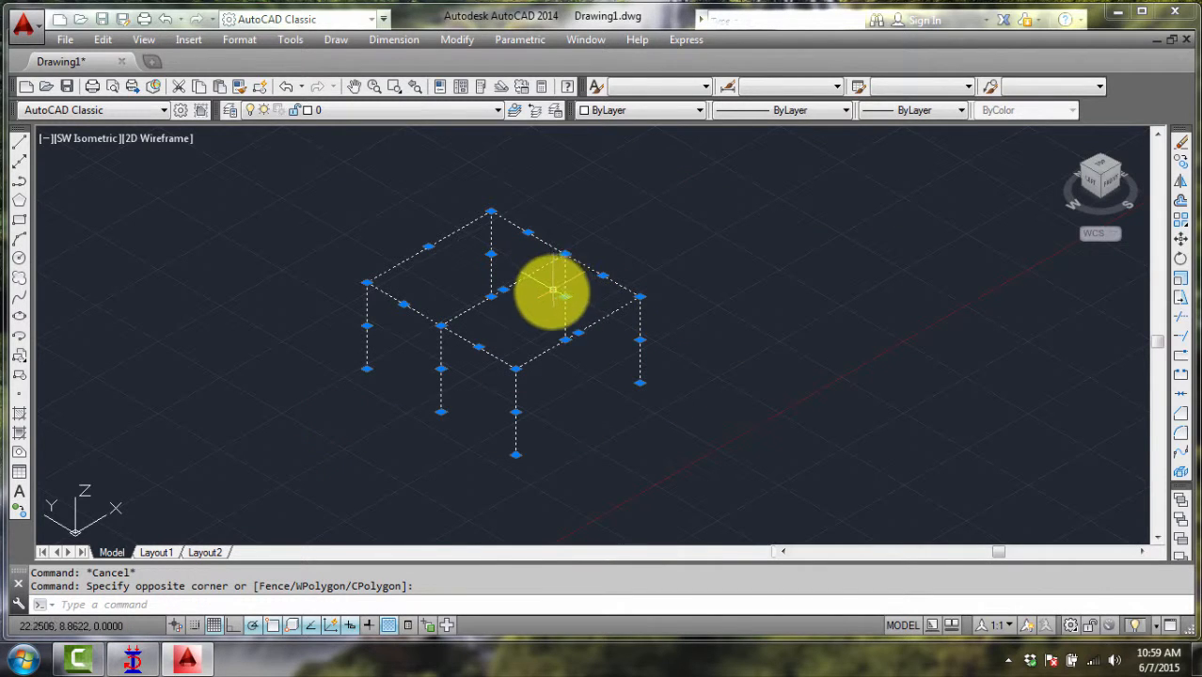
{"action": "type", "text": "co"}
{"action": "key", "text": "Return"}
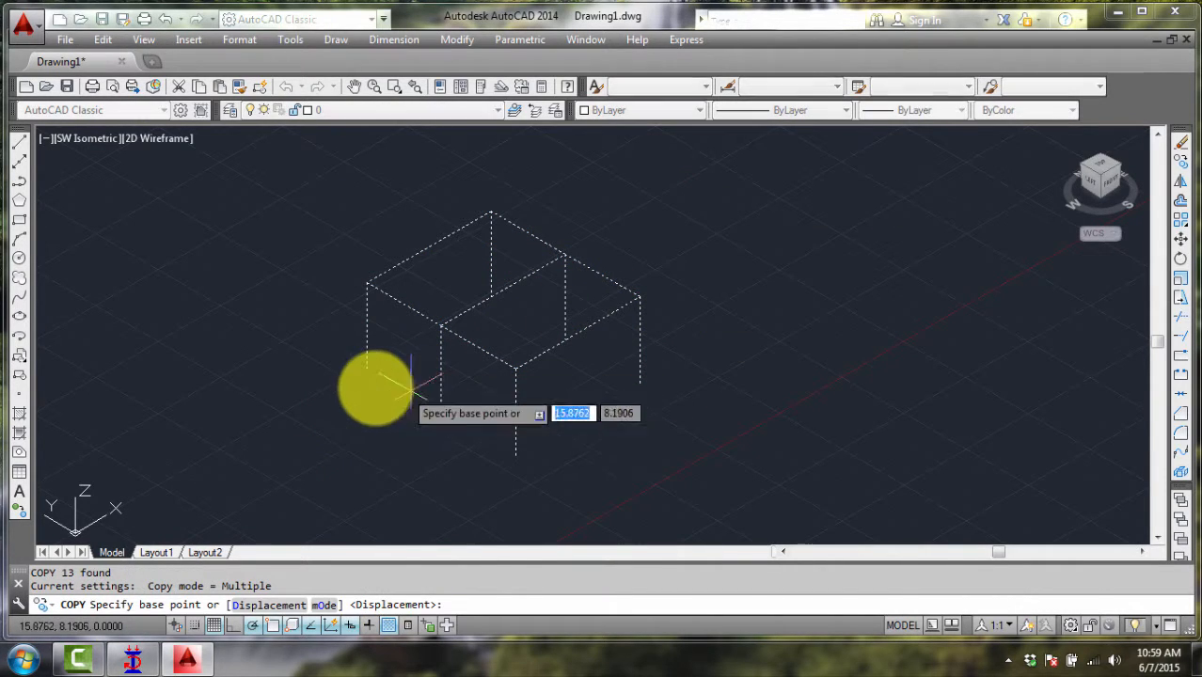
{"action": "left_click", "coordinate": [366, 370]}
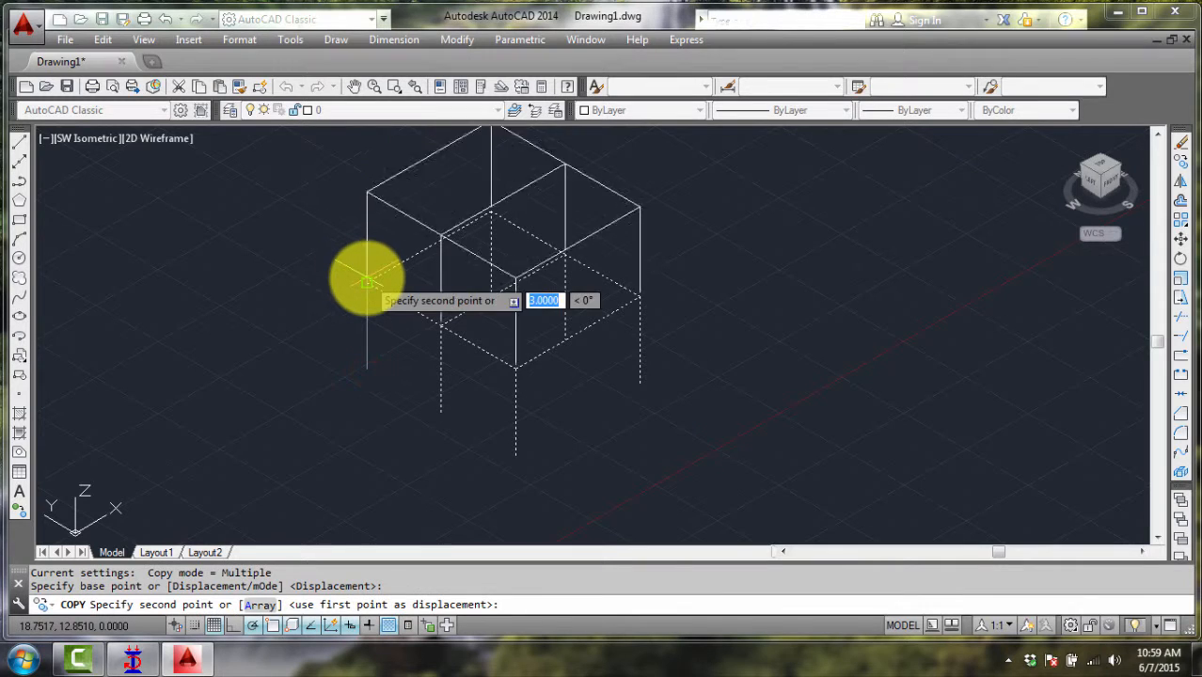
{"action": "left_click", "coordinate": [366, 279]}
{"action": "key", "text": "Escape"}
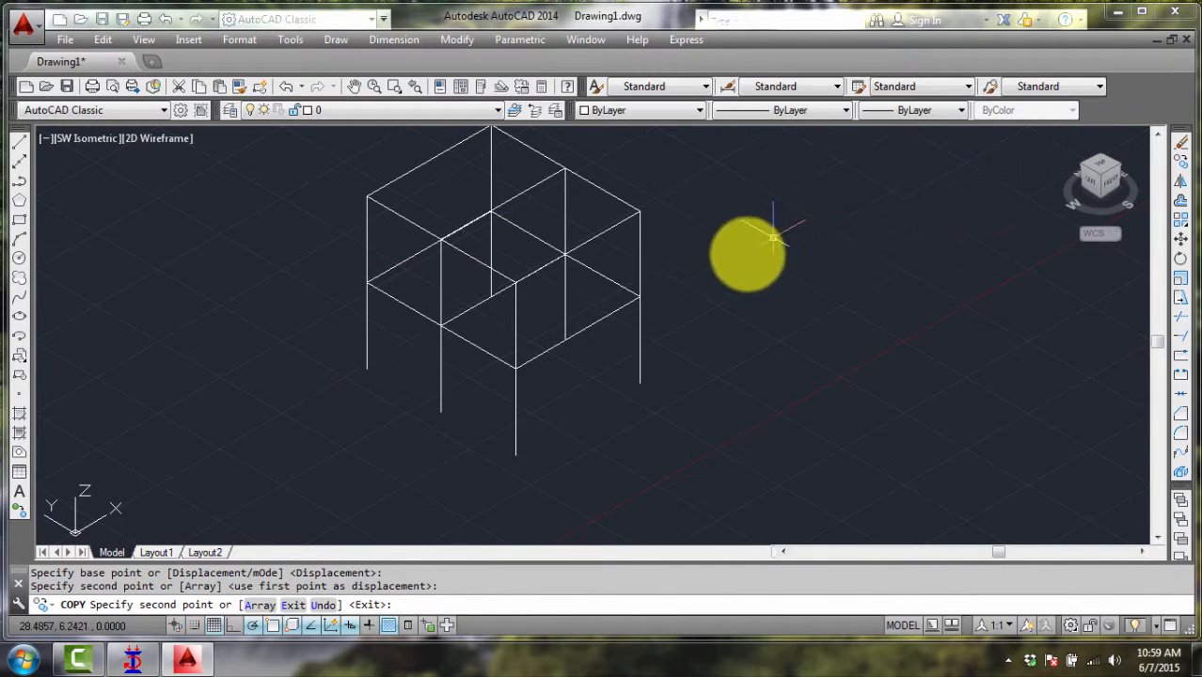
Step: Inspect the two-storey frame from different angles with Free Orbit
{"action": "scroll", "coordinate": [748, 287], "scroll_direction": "up", "scroll_amount": 2}
{"action": "scroll", "coordinate": [750, 282], "scroll_direction": "down", "scroll_amount": 2}
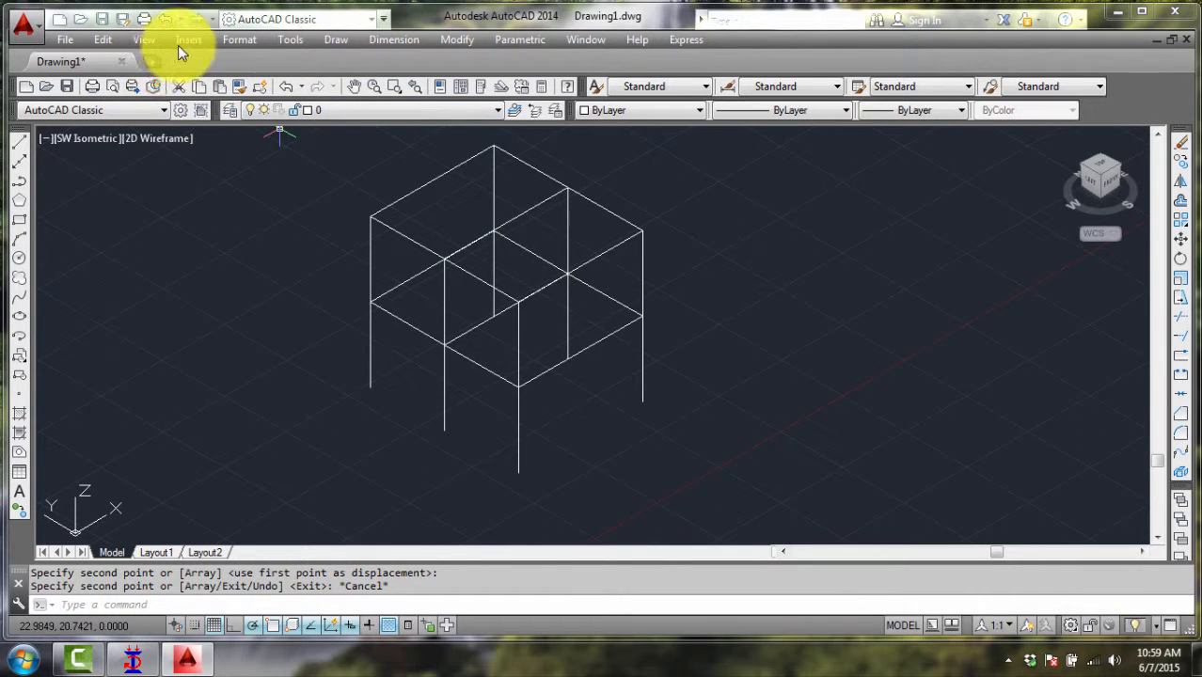
{"action": "left_click", "coordinate": [148, 39]}
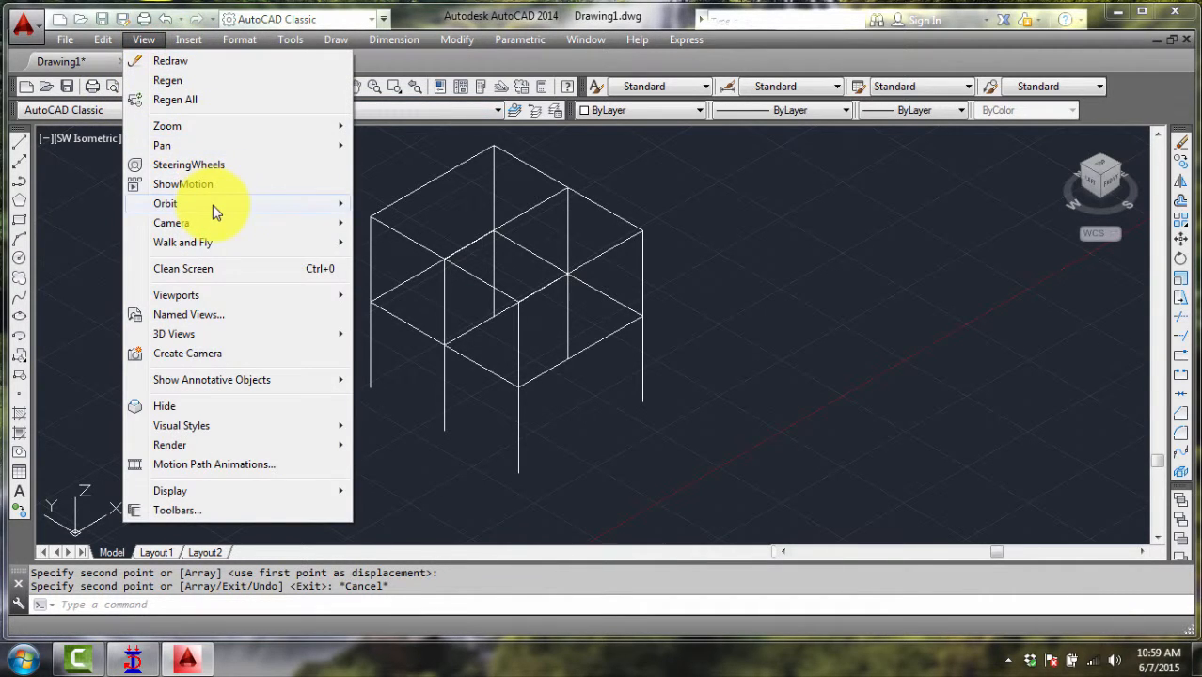
{"action": "mouse_move", "coordinate": [213, 206]}
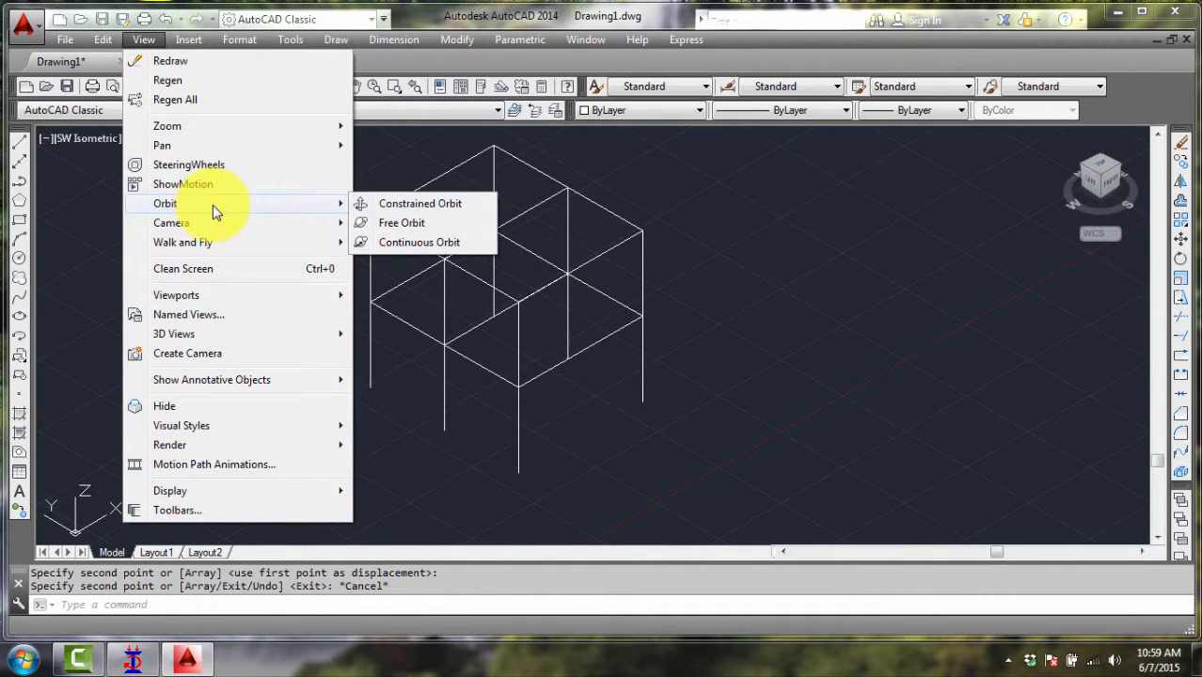
{"action": "left_click", "coordinate": [406, 220]}
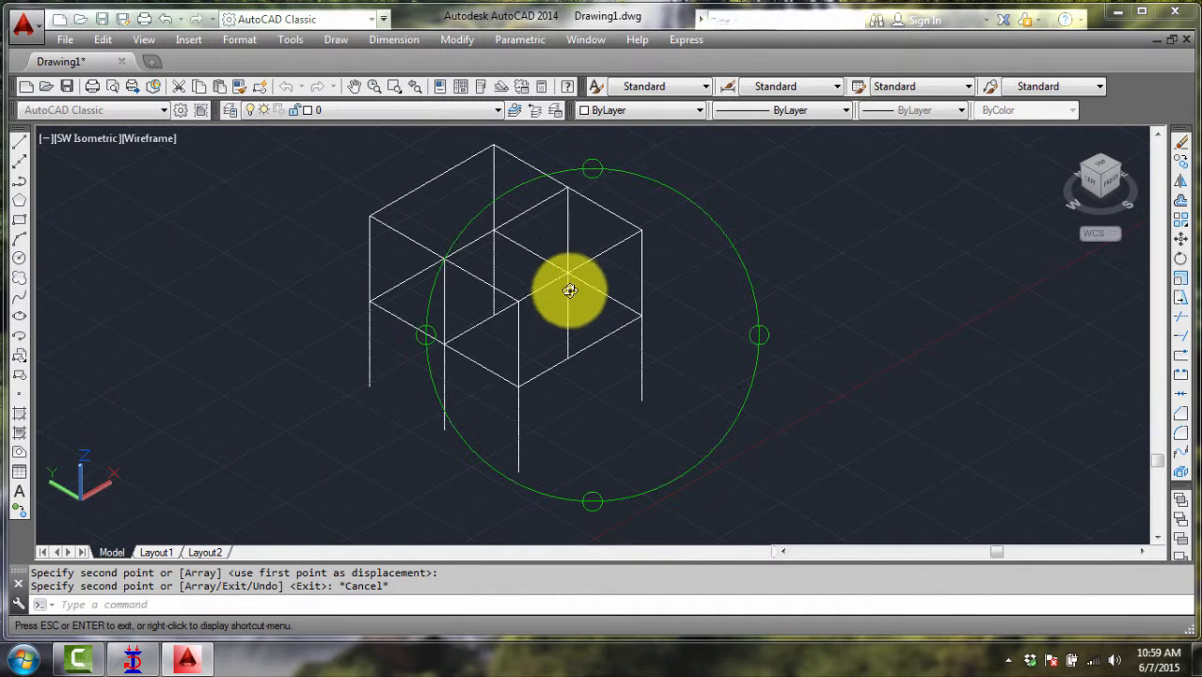
{"action": "left_click_drag", "start_coordinate": [539, 322], "coordinate": [636, 303]}
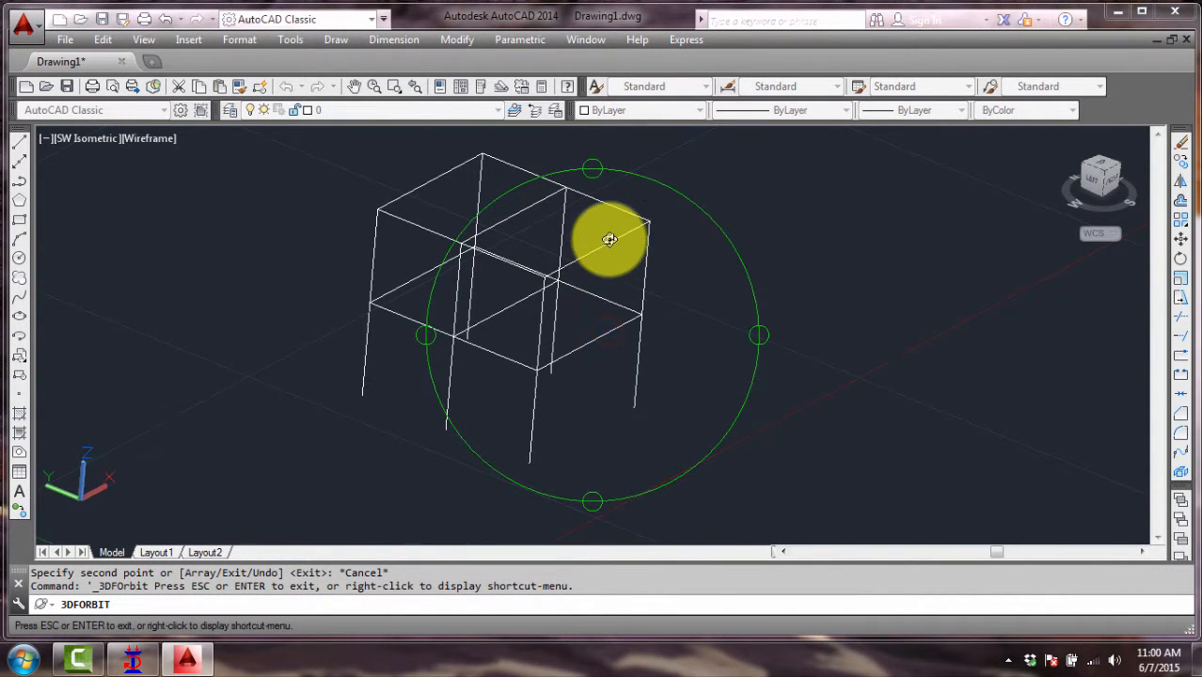
{"action": "mouse_move", "coordinate": [599, 248]}
{"action": "left_mouse_down"}
{"action": "mouse_move", "coordinate": [773, 250]}
{"action": "mouse_move", "coordinate": [525, 336]}
{"action": "mouse_move", "coordinate": [654, 343]}
{"action": "mouse_move", "coordinate": [520, 416]}
{"action": "mouse_move", "coordinate": [657, 421]}
{"action": "mouse_move", "coordinate": [703, 282]}
{"action": "mouse_move", "coordinate": [598, 222]}
{"action": "mouse_move", "coordinate": [607, 258]}
{"action": "left_mouse_up"}
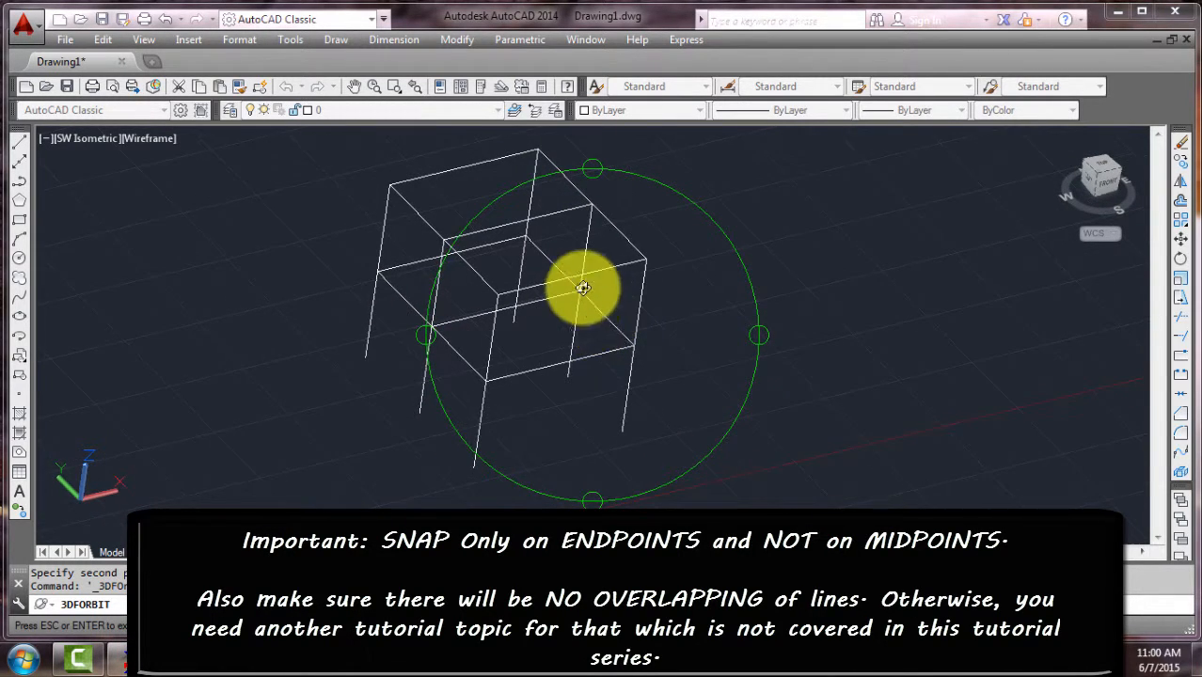
{"action": "key", "text": "Escape"}
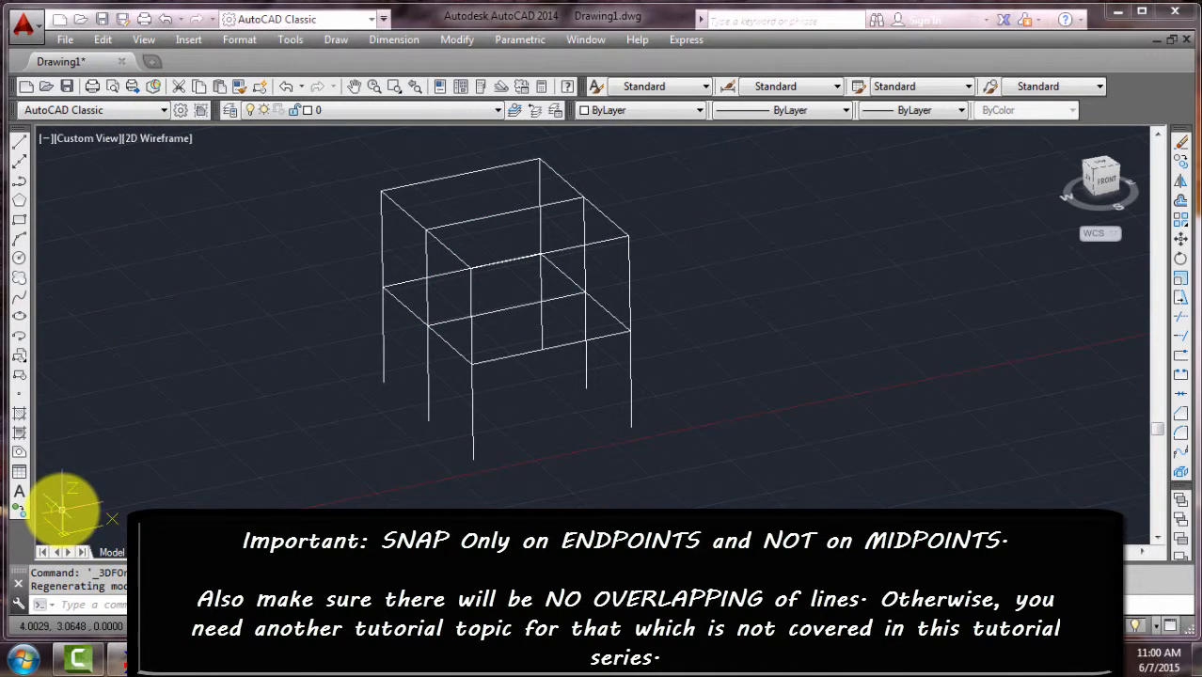
{"action": "left_click", "coordinate": [51, 467]}
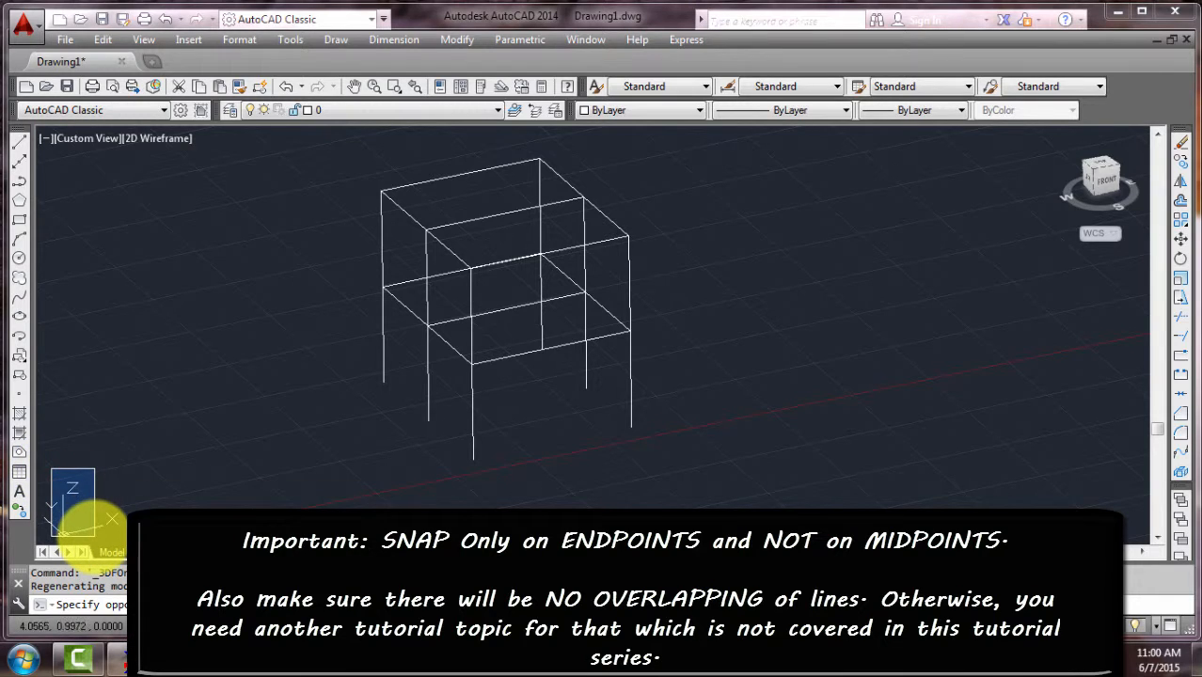
{"action": "left_click", "coordinate": [80, 424]}
{"action": "left_click", "coordinate": [45, 456]}
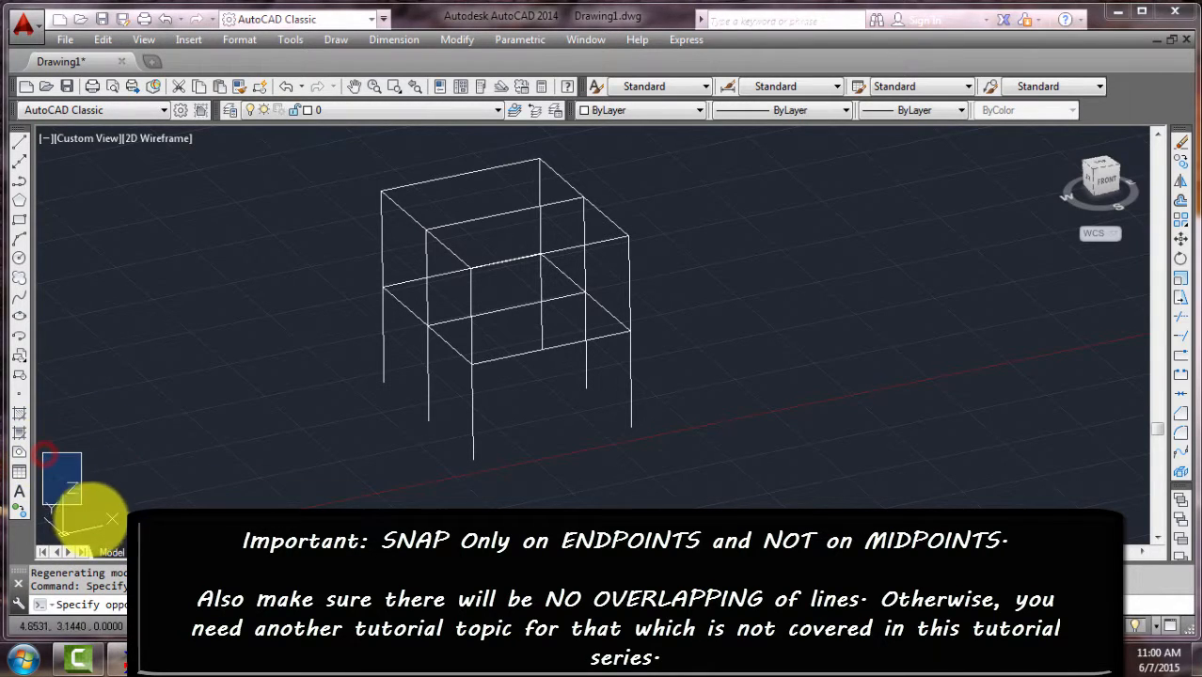
{"action": "left_click", "coordinate": [92, 532]}
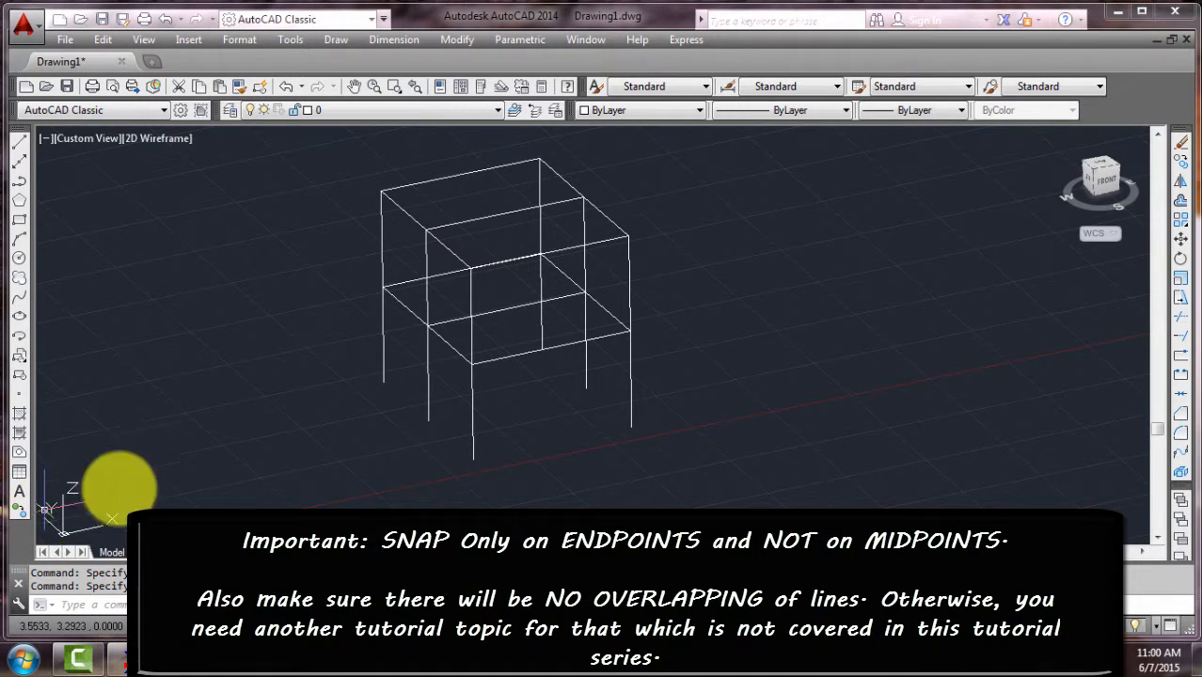
Step: Start saving the frame drawing under a new name with the file type AutoCAD R12/LT2 DXF
{"action": "left_click", "coordinate": [60, 37]}
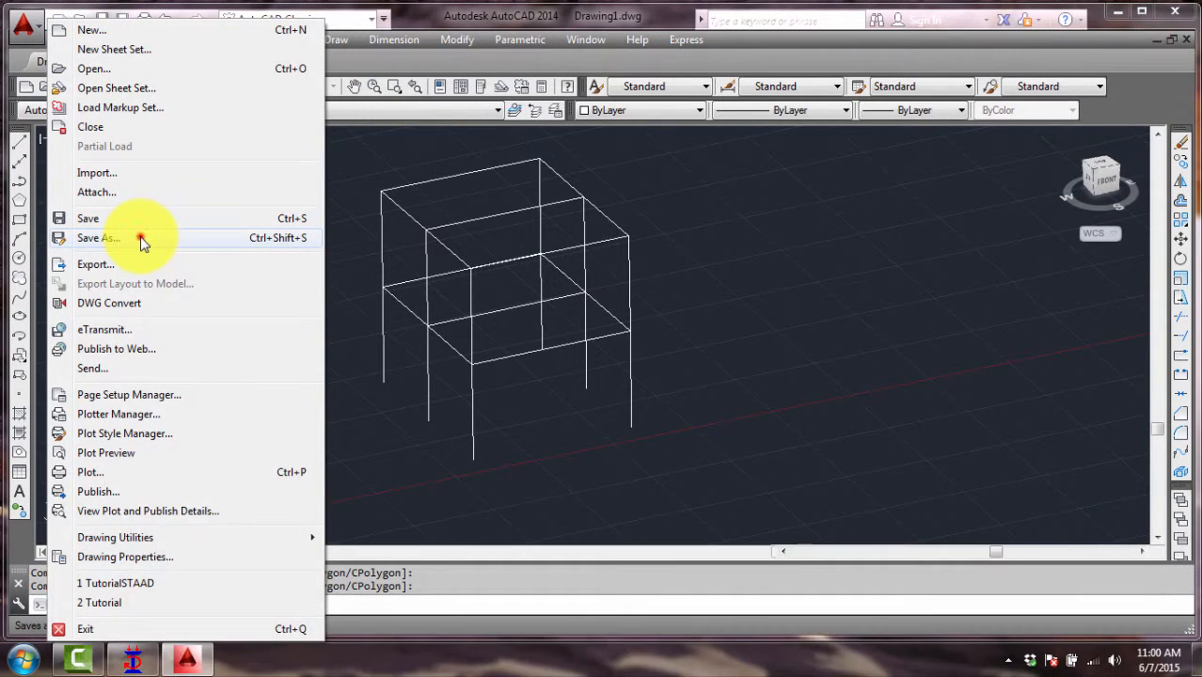
{"action": "left_click", "coordinate": [140, 238]}
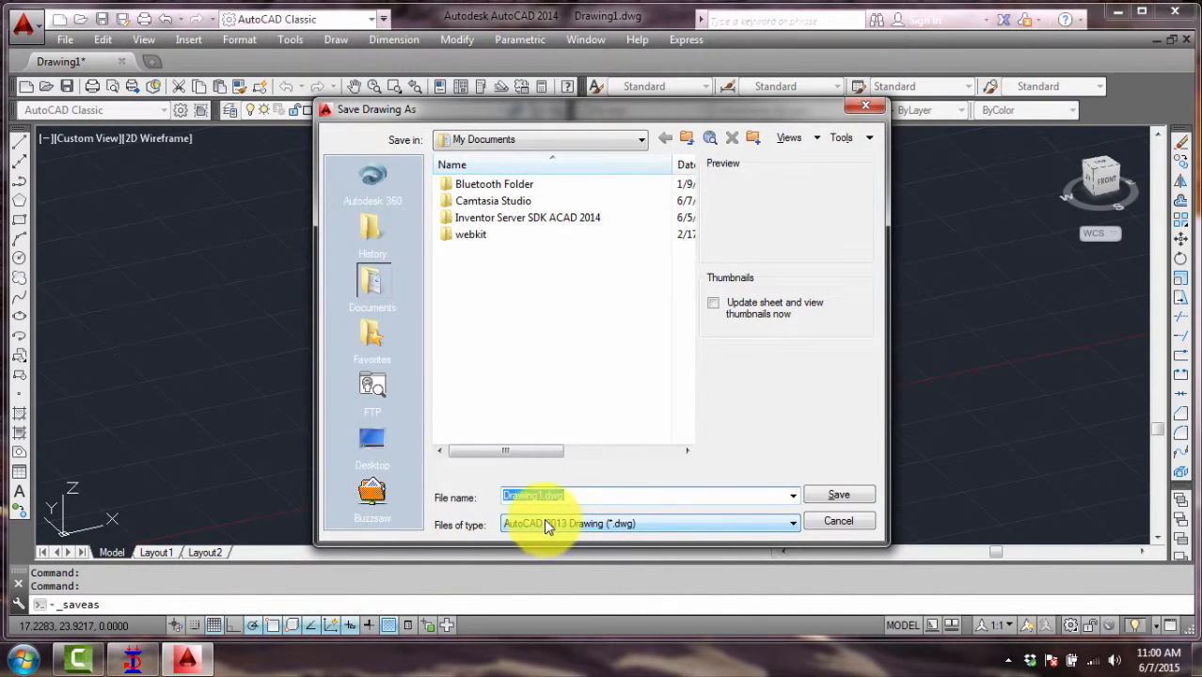
{"action": "left_click", "coordinate": [546, 525]}
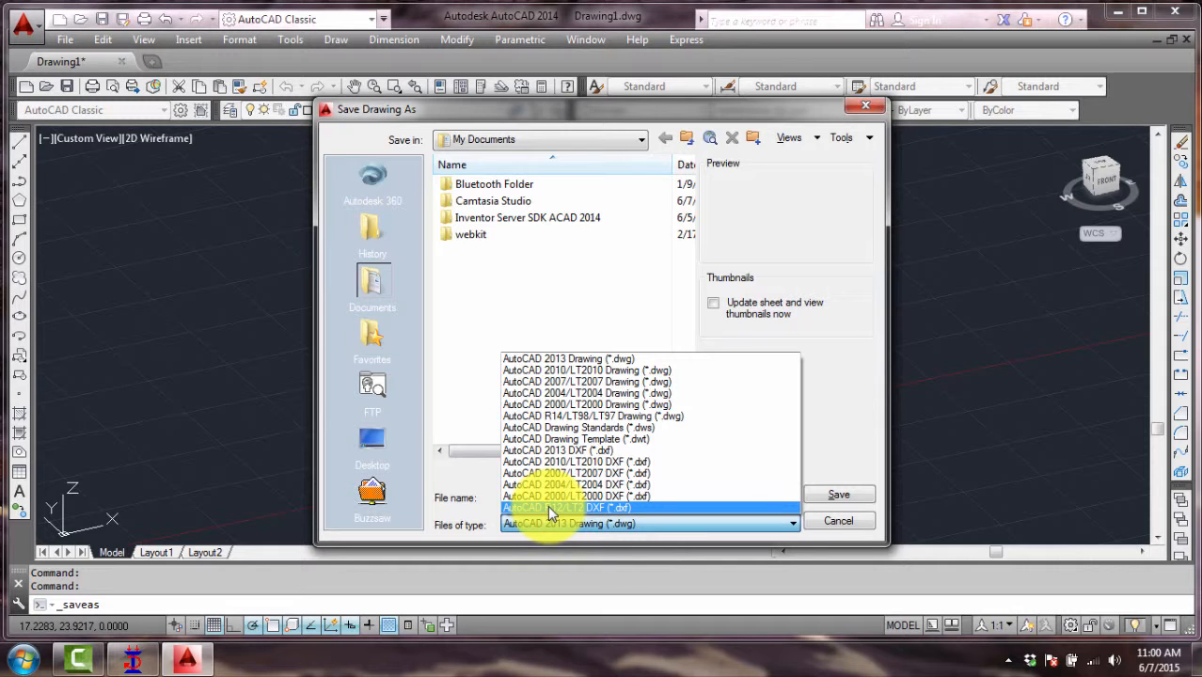
{"action": "left_click", "coordinate": [548, 506]}
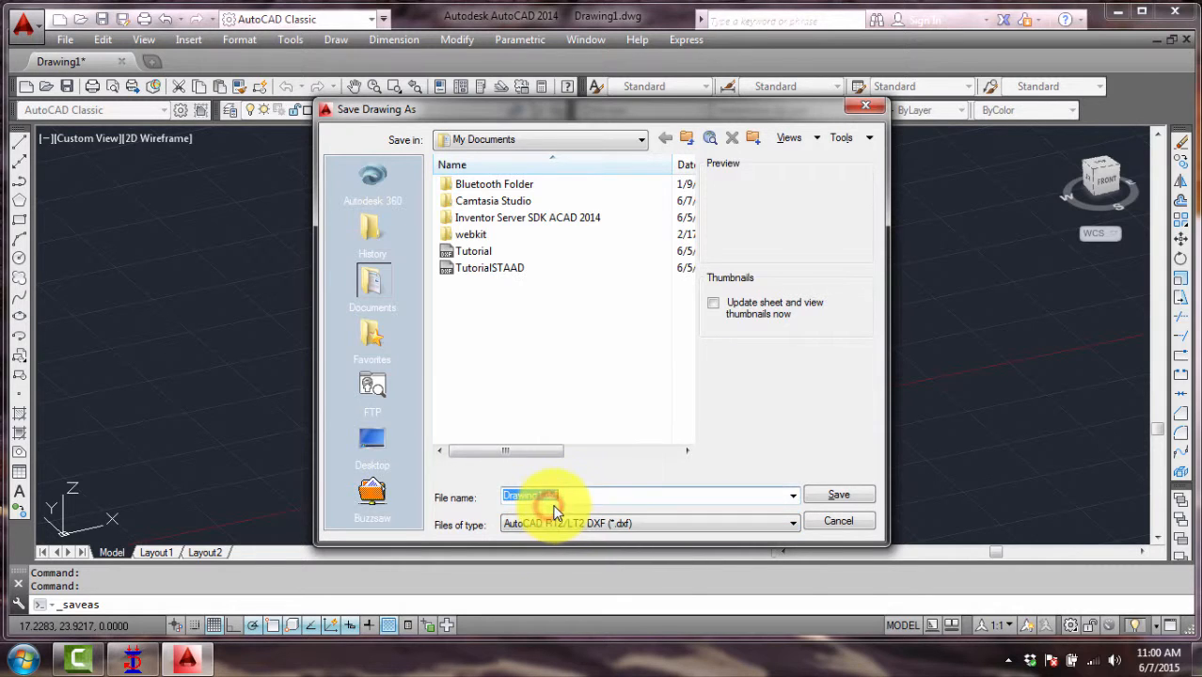
{"action": "left_click", "coordinate": [534, 495]}
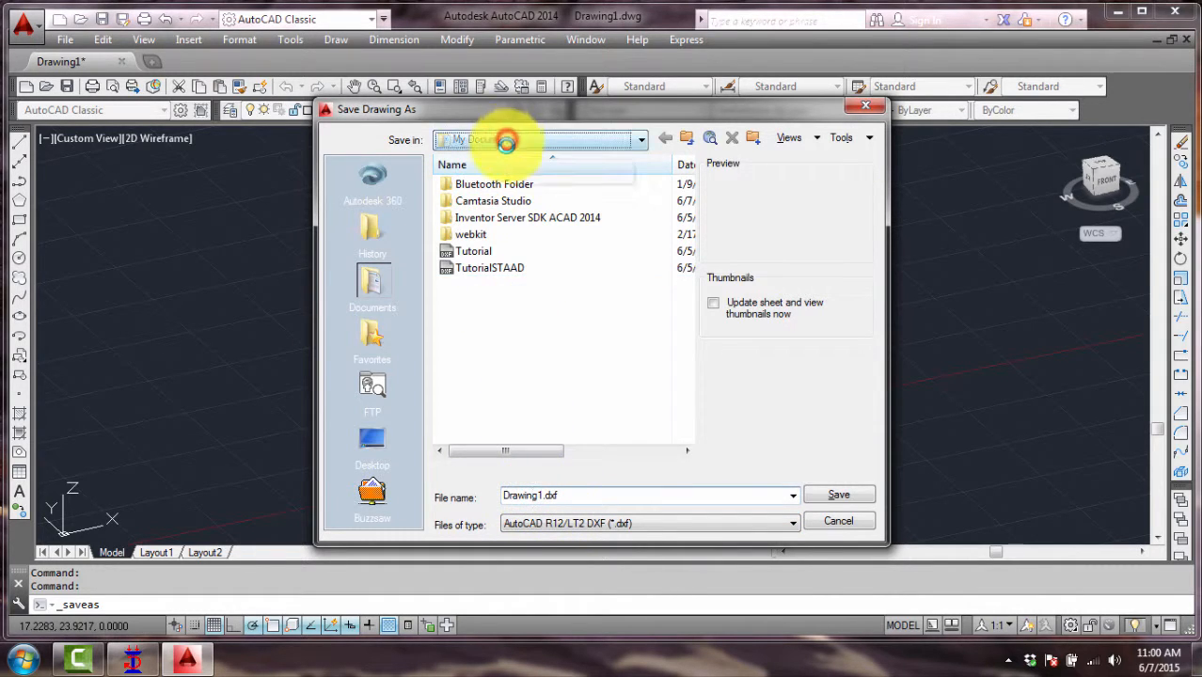
Step: Save the drawing as ModelFrame.dxf in the Staad Tutorial 2015 folder on drive H:
{"action": "left_click", "coordinate": [508, 131]}
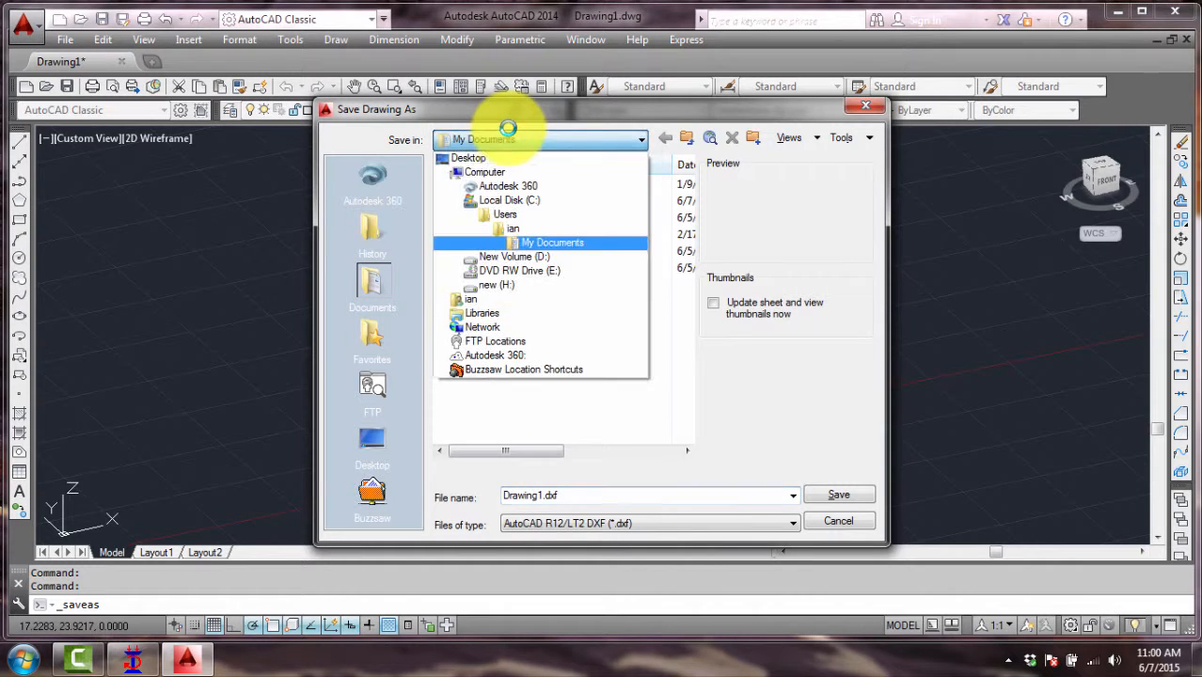
{"action": "left_click", "coordinate": [512, 284]}
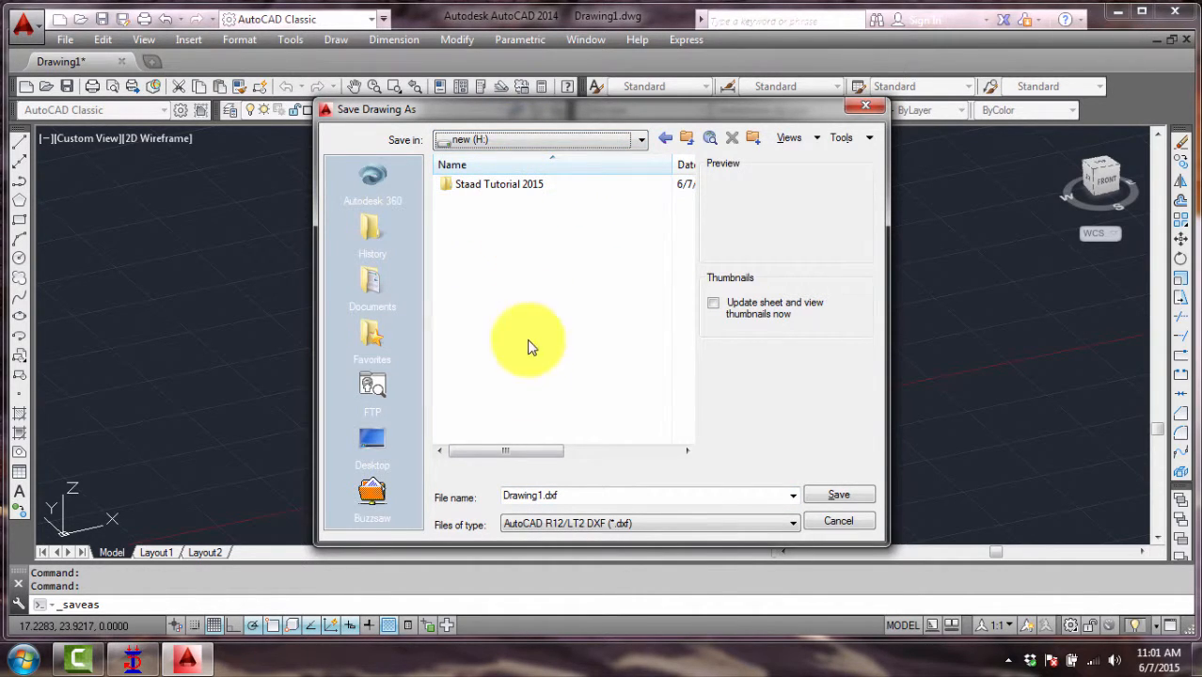
{"action": "double_click", "coordinate": [508, 184]}
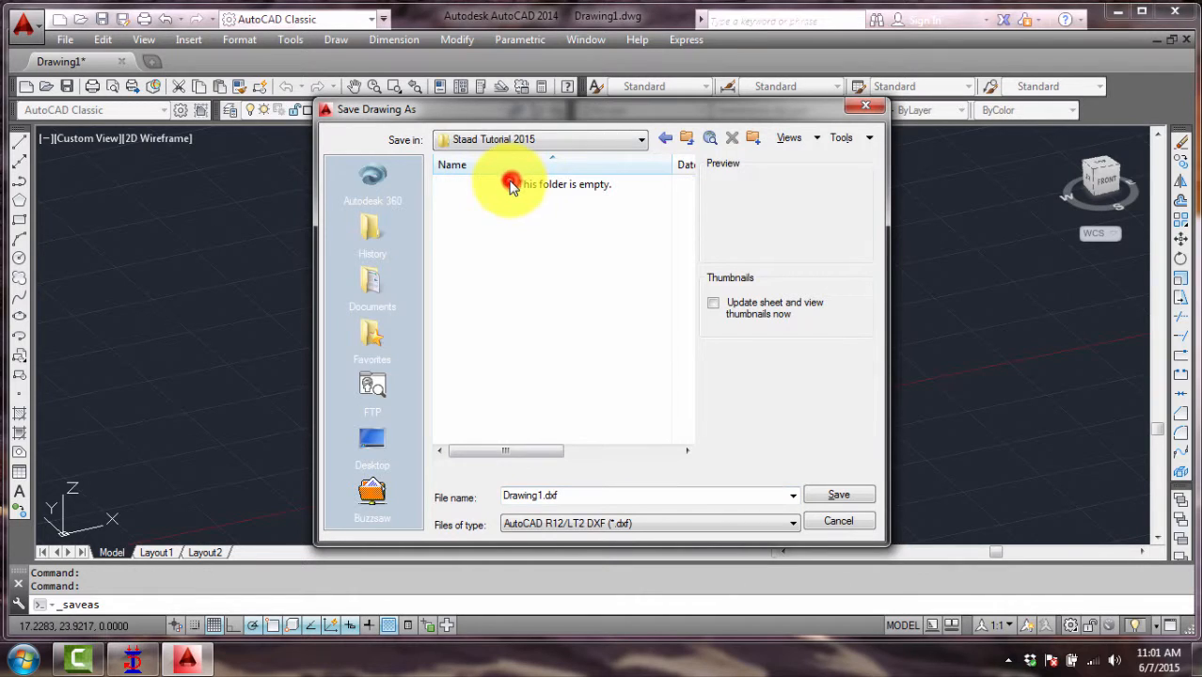
{"action": "left_click_drag", "start_coordinate": [537, 494], "coordinate": [461, 498]}
{"action": "key", "text": "Delete"}
{"action": "key", "text": "Delete"}
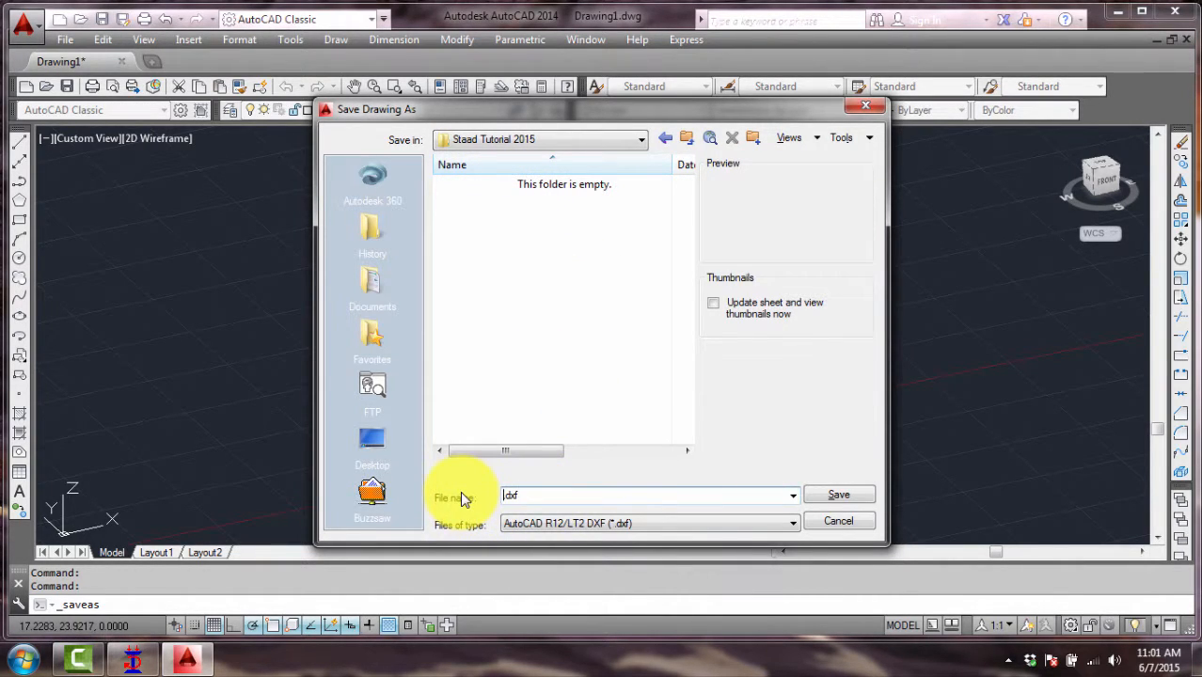
{"action": "type", "text": "ModelFrame"}
{"action": "left_click", "coordinate": [846, 496]}
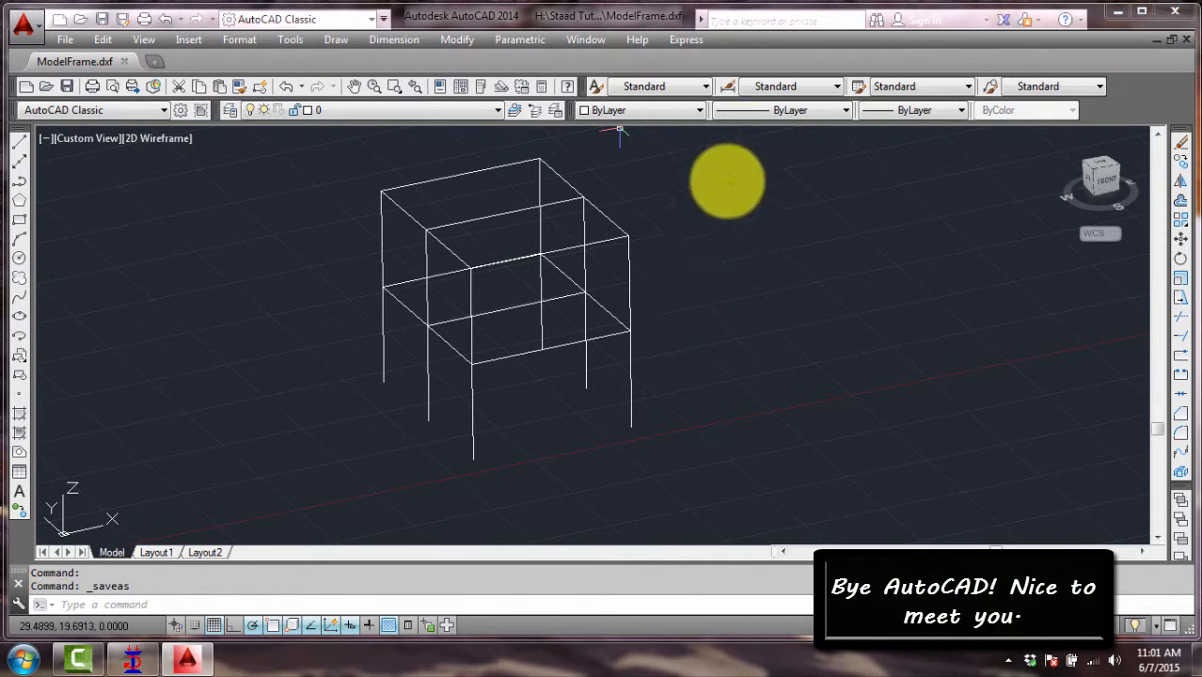
Step: Exit AutoCAD and, back in STAAD.Pro, start an import while saving the changes to Tutorial2015.std
{"action": "key", "text": "ctrl+q"}
{"action": "left_click", "coordinate": [672, 372]}
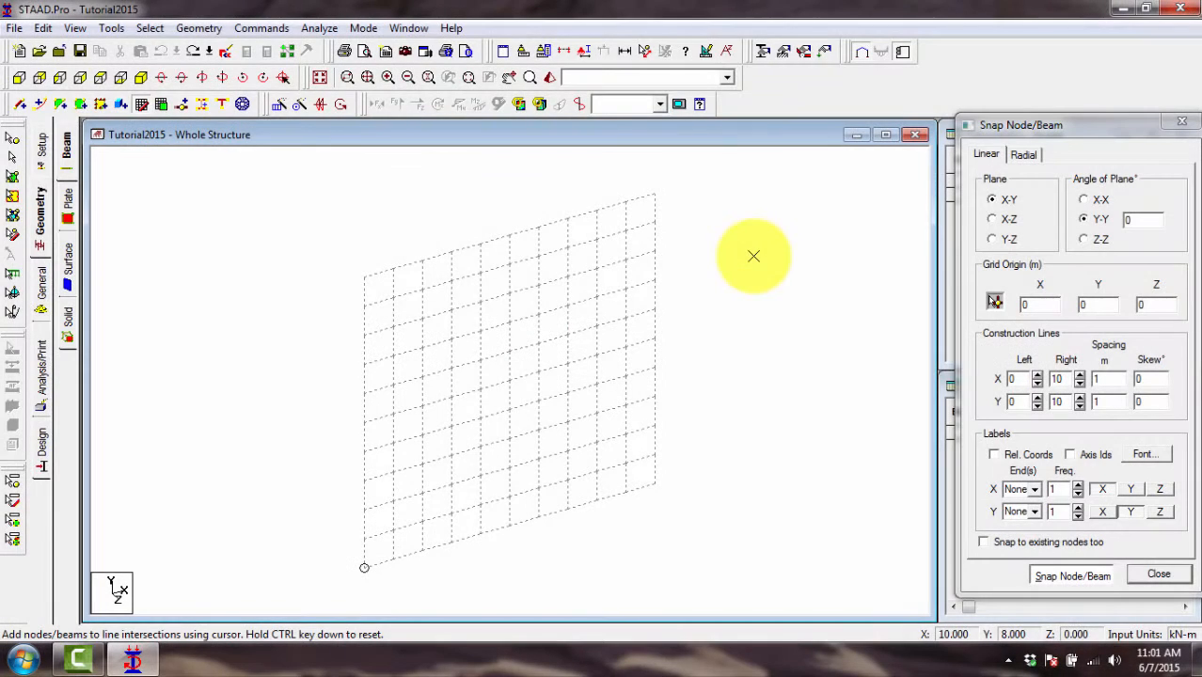
{"action": "left_click", "coordinate": [16, 31]}
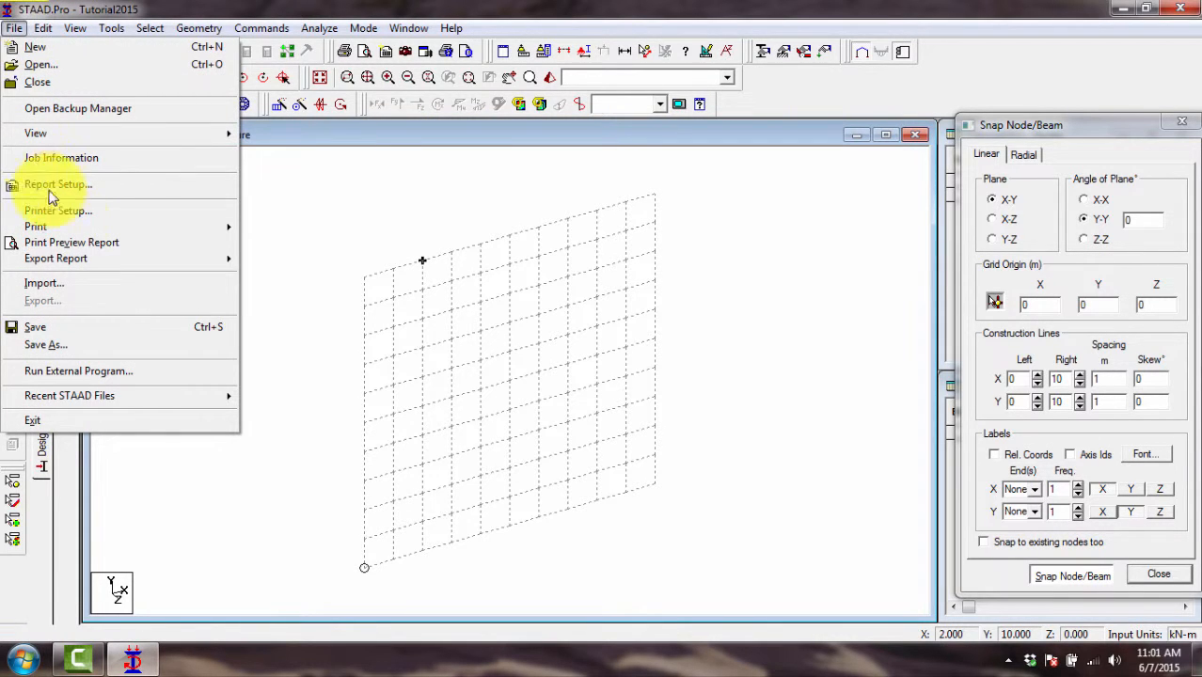
{"action": "left_click", "coordinate": [102, 282]}
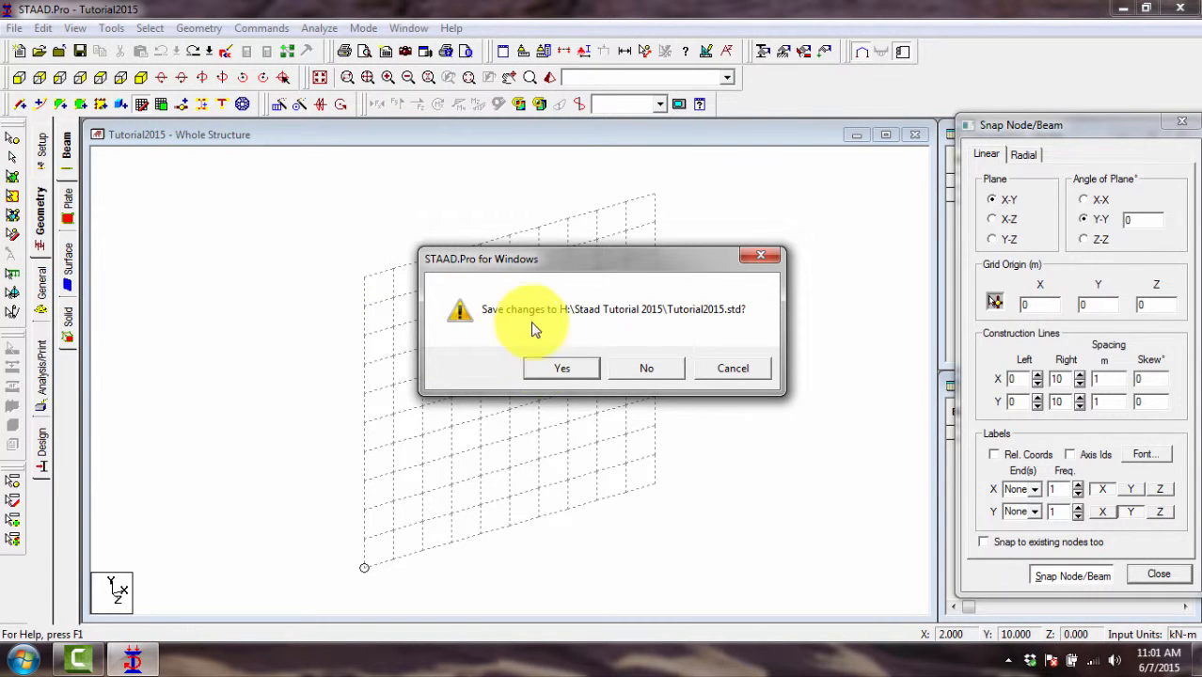
{"action": "left_click", "coordinate": [568, 370]}
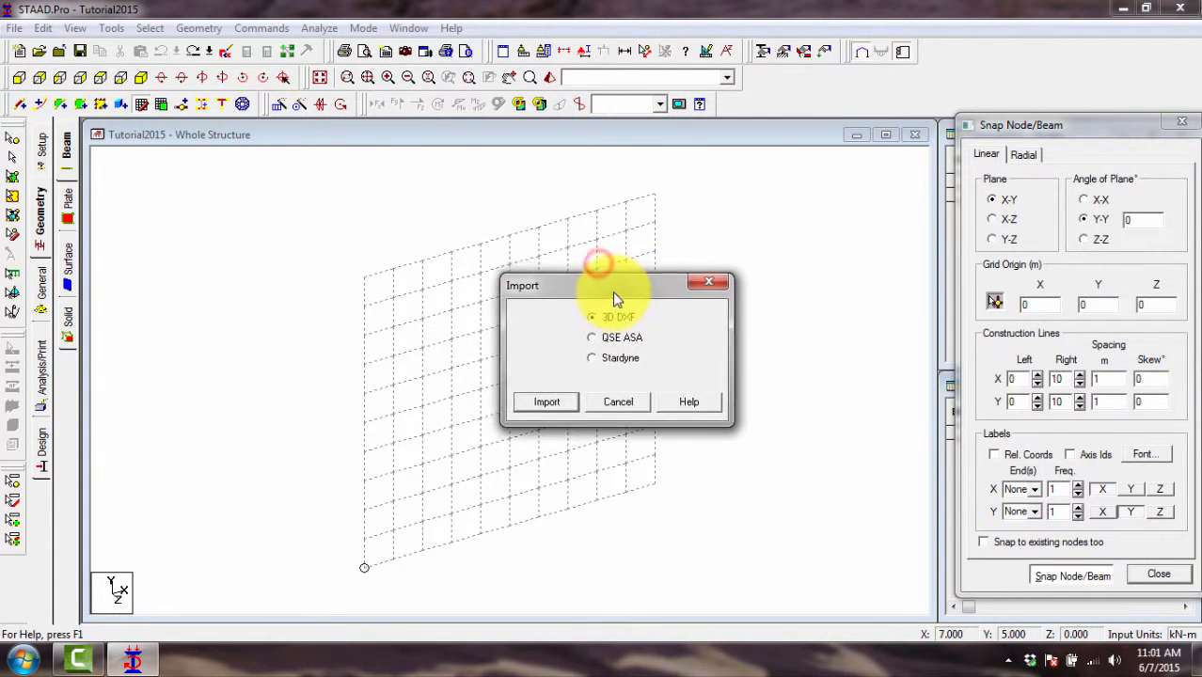
Step: Choose 3D DXF as the import format and open ModelFrame from H:\Staad Tutorial 2015
{"action": "left_click_drag", "start_coordinate": [589, 286], "coordinate": [585, 286]}
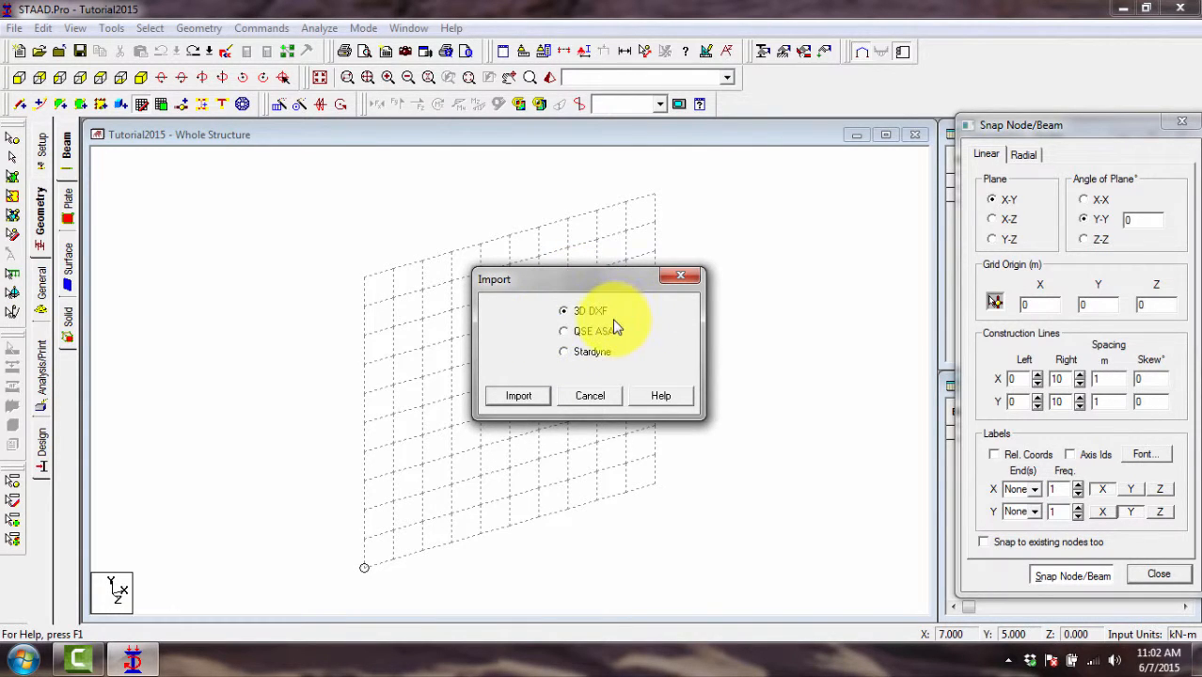
{"action": "left_click", "coordinate": [520, 396]}
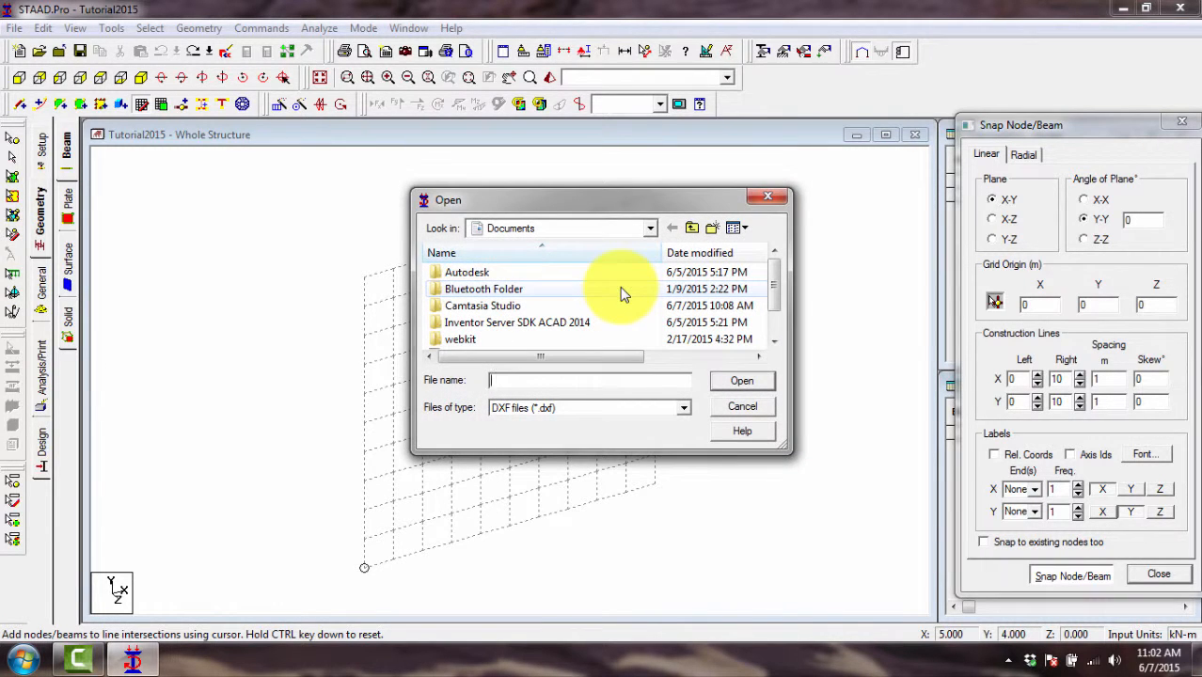
{"action": "left_click", "coordinate": [573, 227]}
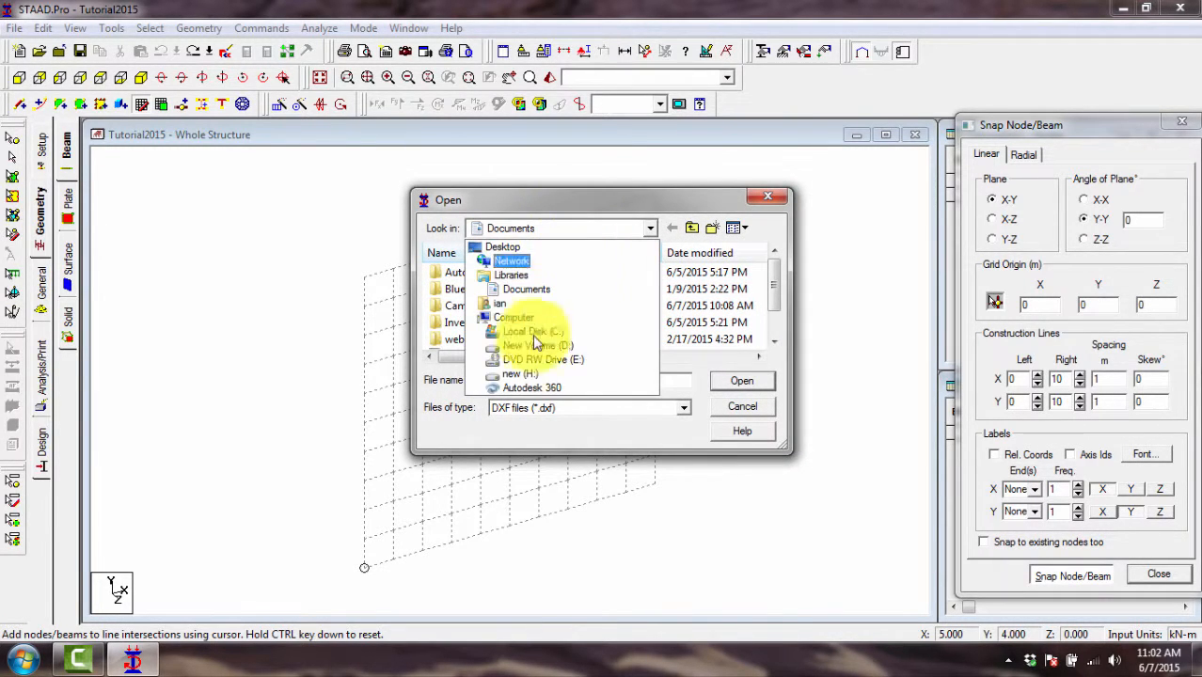
{"action": "left_click", "coordinate": [520, 373]}
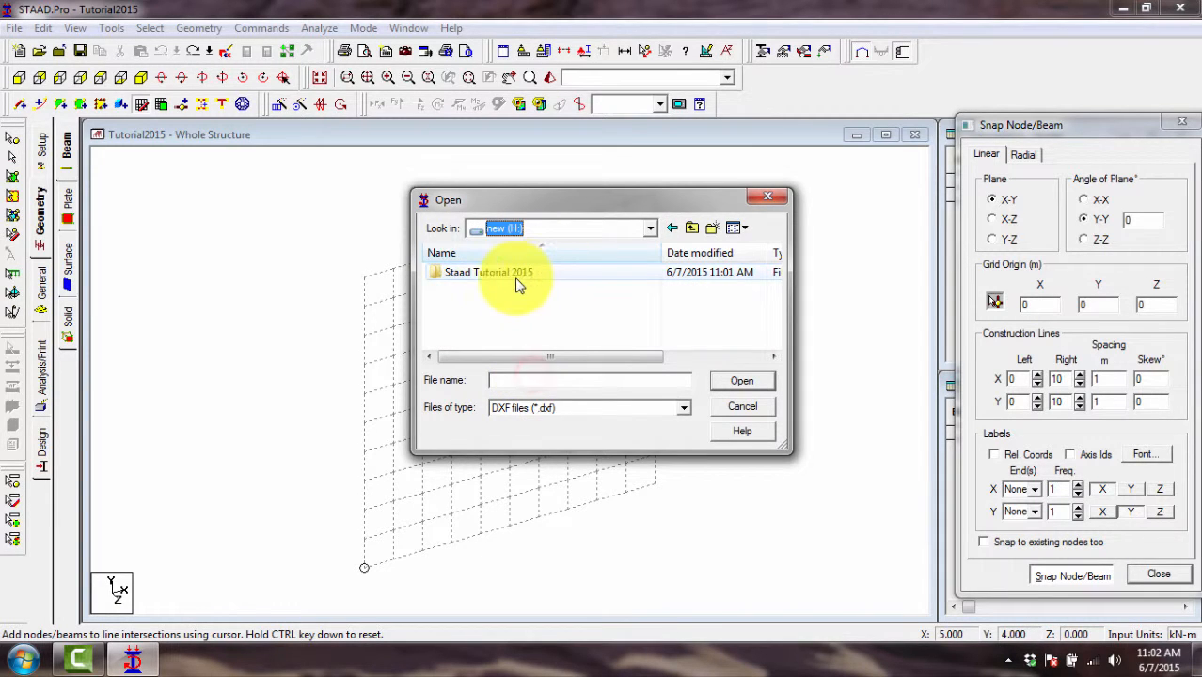
{"action": "double_click", "coordinate": [513, 282]}
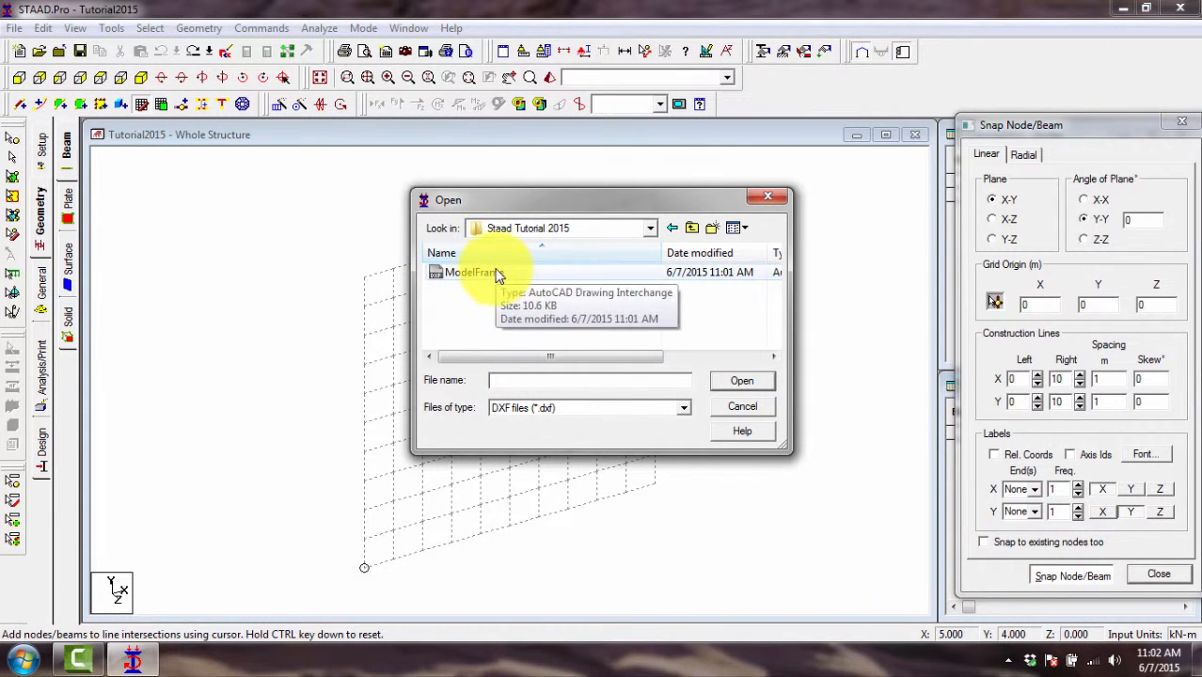
{"action": "left_click", "coordinate": [496, 274]}
{"action": "left_click", "coordinate": [751, 381]}
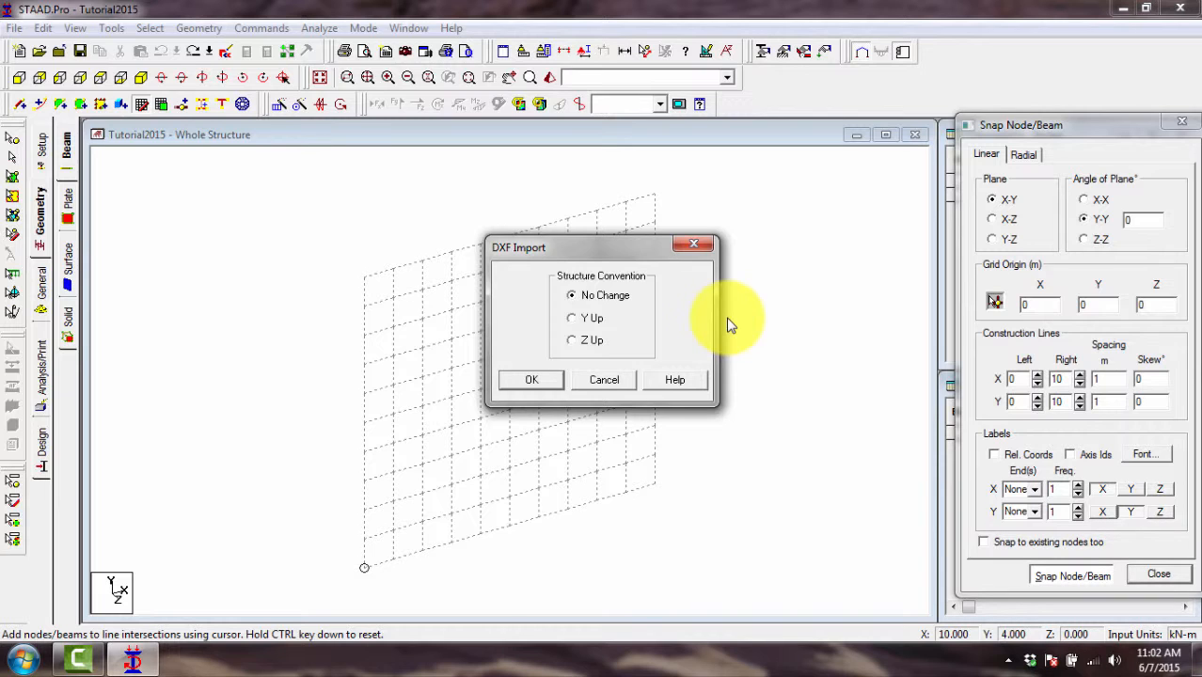
Step: Finish the DXF import with the Y Up structure convention and Meter and KiloNewton as input units
{"action": "left_click", "coordinate": [573, 320]}
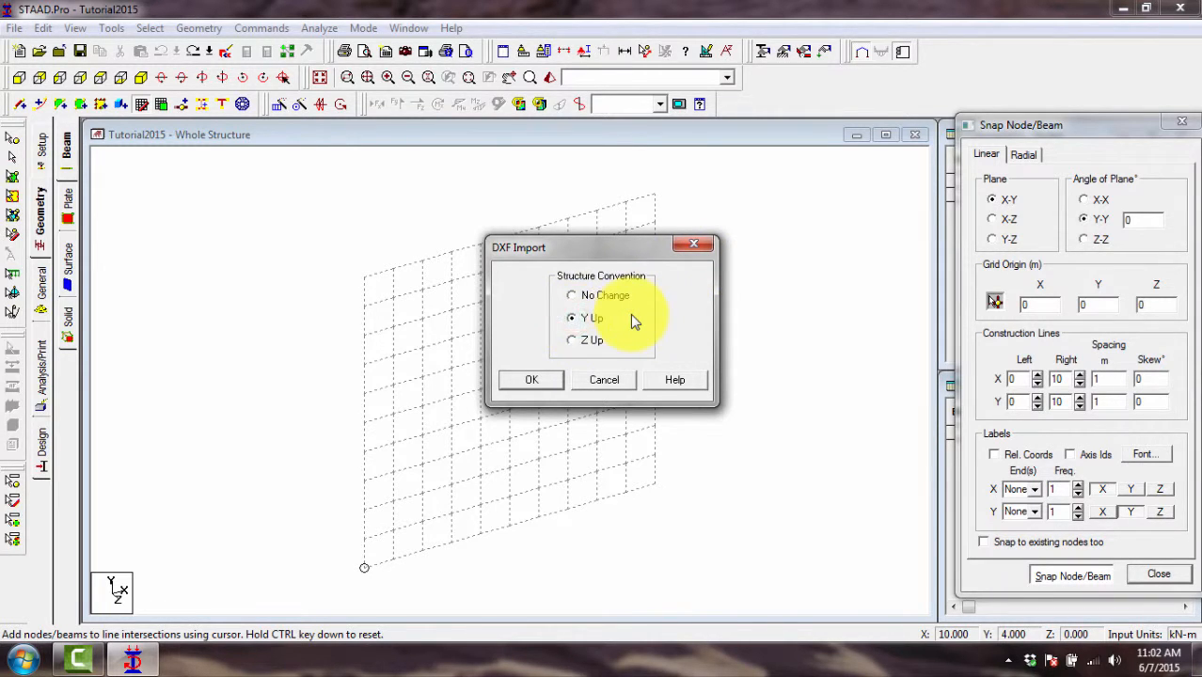
{"action": "left_click", "coordinate": [546, 375]}
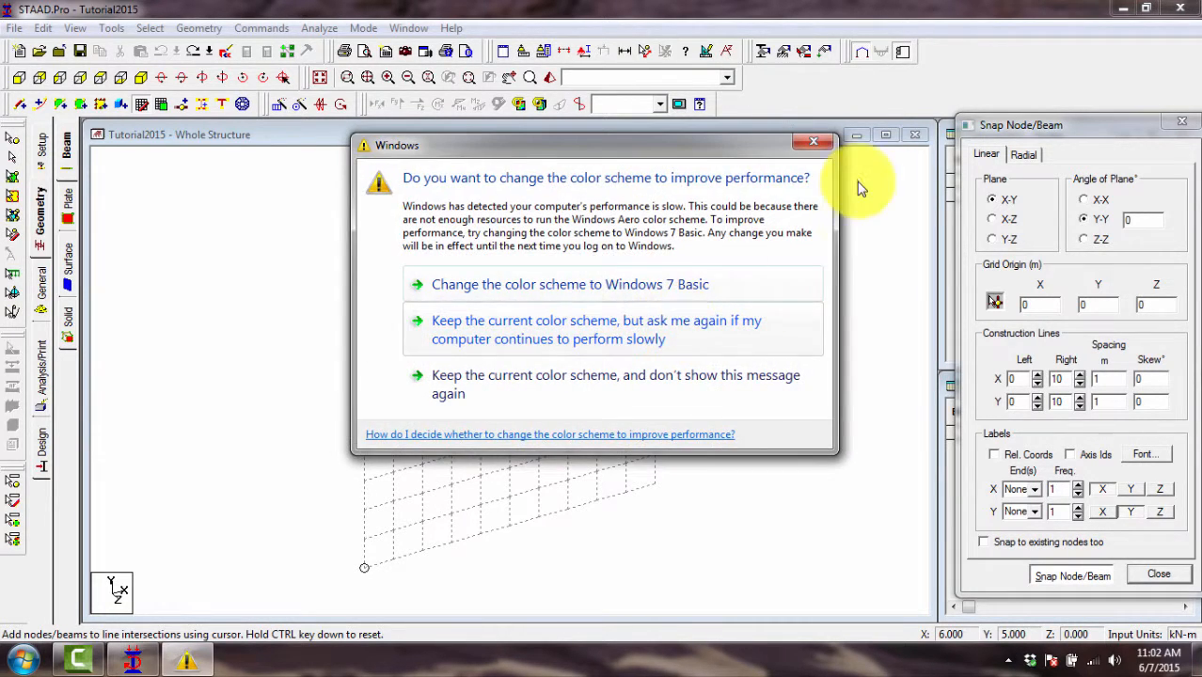
{"action": "left_click", "coordinate": [814, 144]}
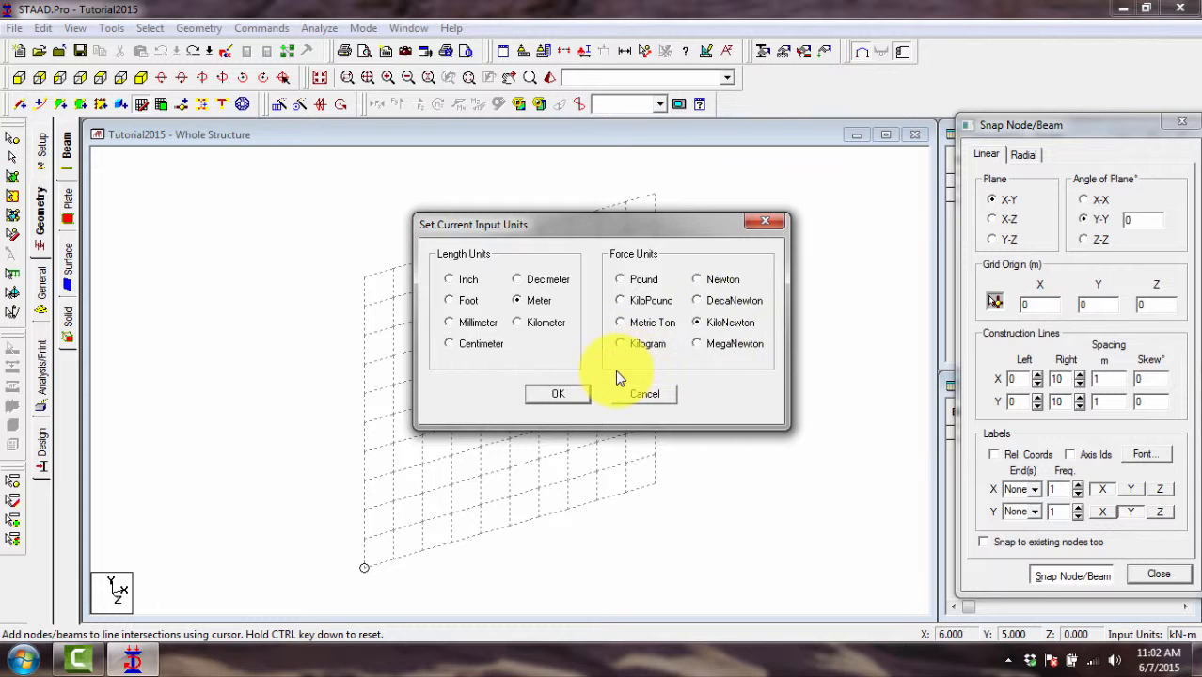
{"action": "left_click", "coordinate": [575, 395]}
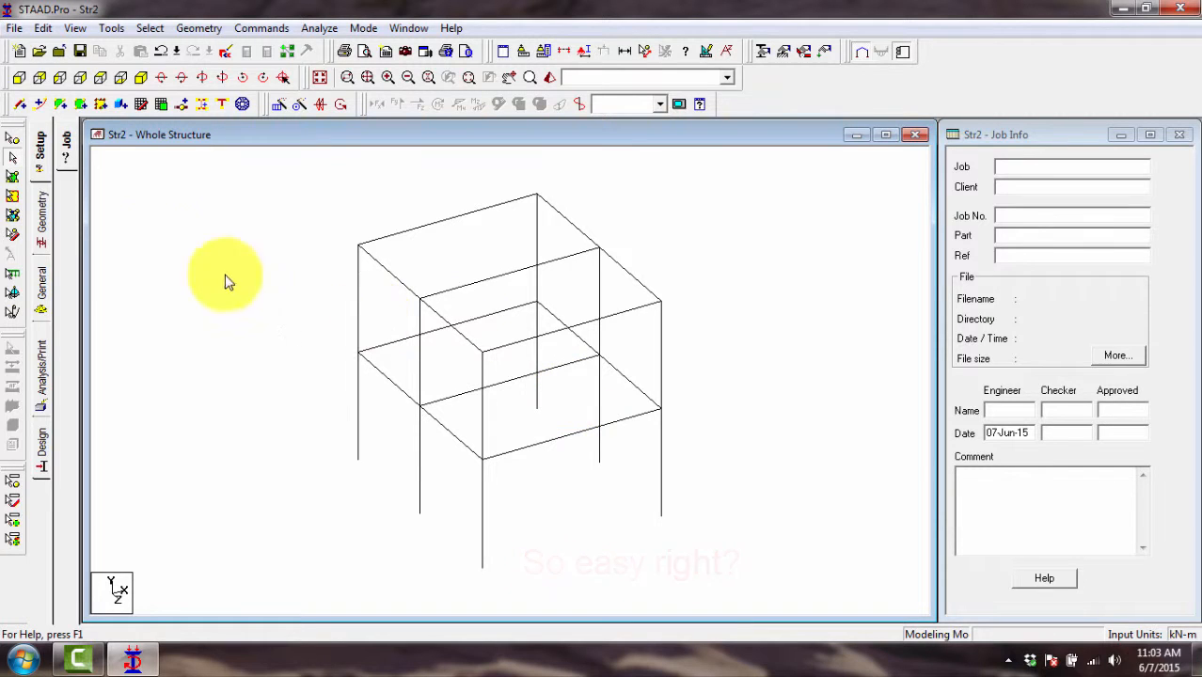
Step: Open the Geometry page and check the imported frame against its node coordinate and beam tables
{"action": "left_click", "coordinate": [44, 205]}
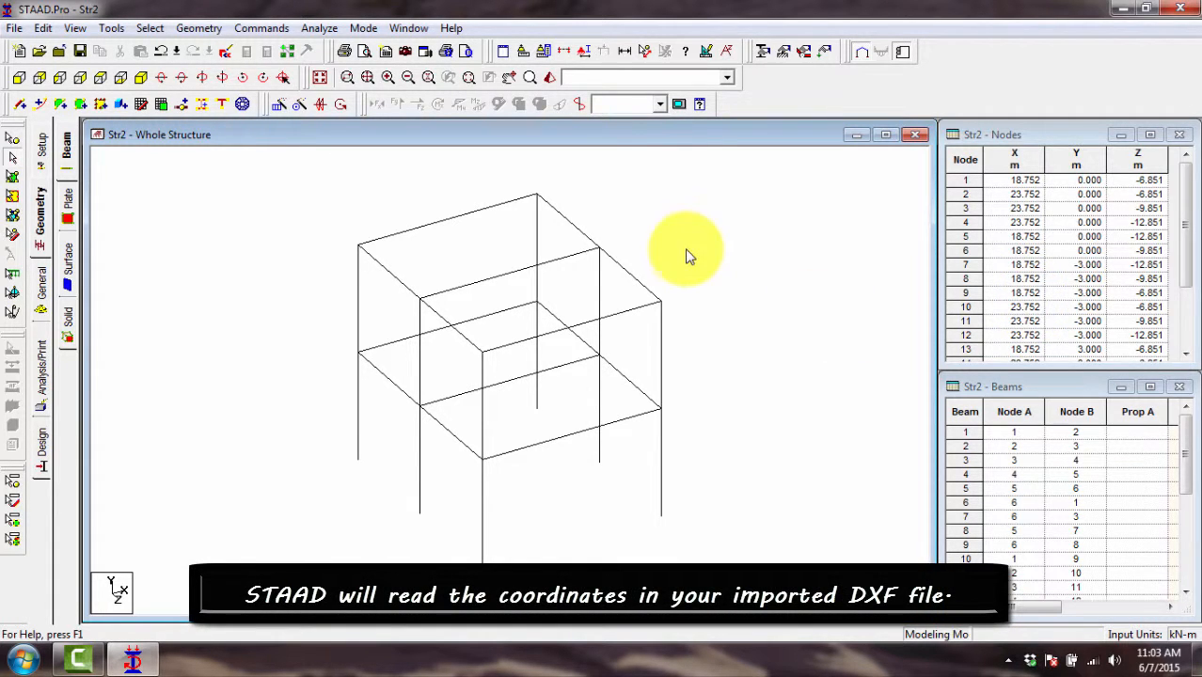
{"action": "left_click", "coordinate": [707, 336]}
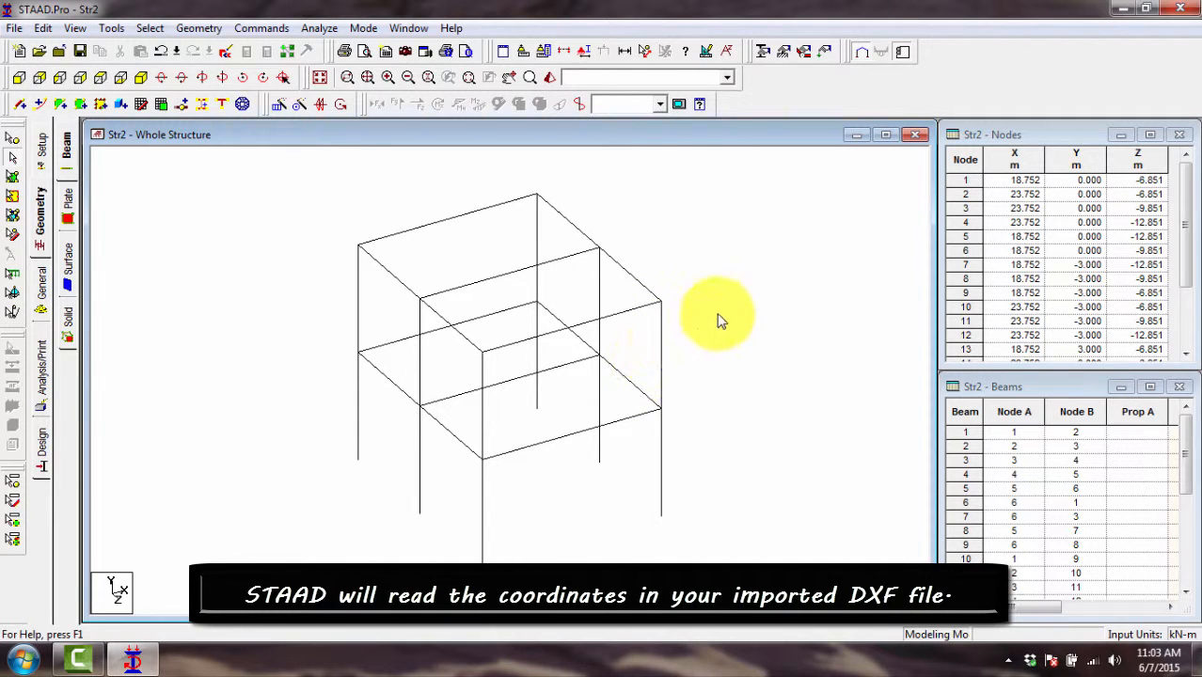
{"action": "left_click_drag", "start_coordinate": [717, 316], "coordinate": [348, 504]}
{"action": "left_click", "coordinate": [711, 236]}
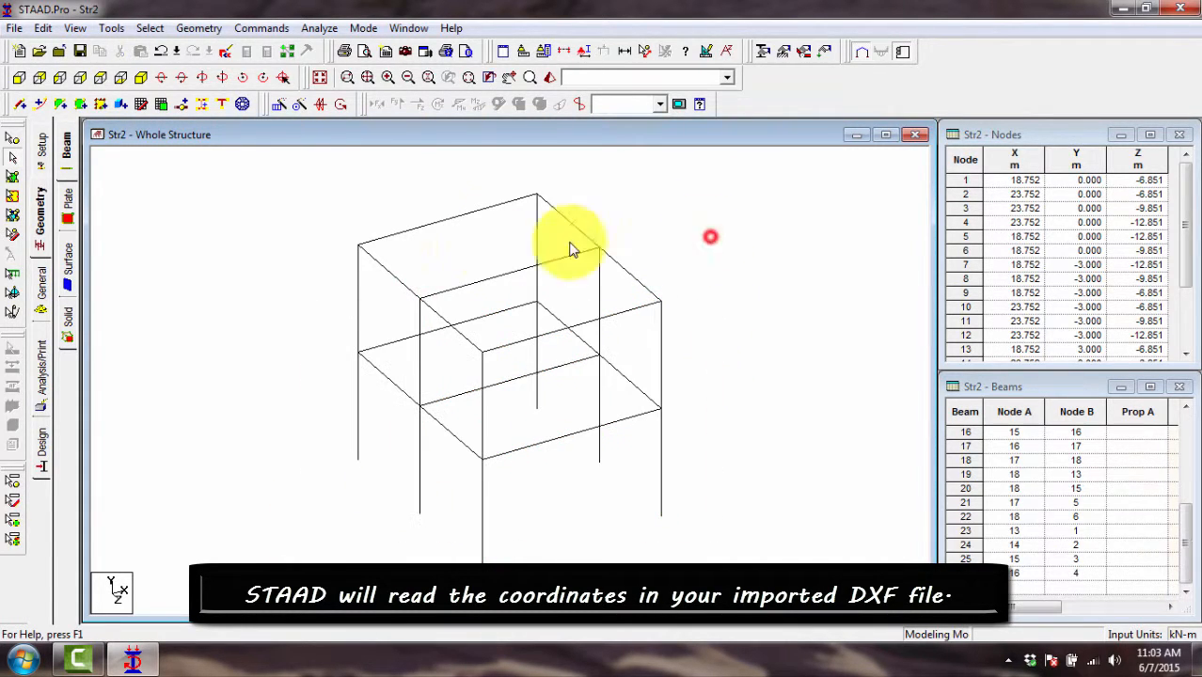
{"action": "left_click_drag", "start_coordinate": [314, 166], "coordinate": [694, 547]}
{"action": "left_click", "coordinate": [750, 355]}
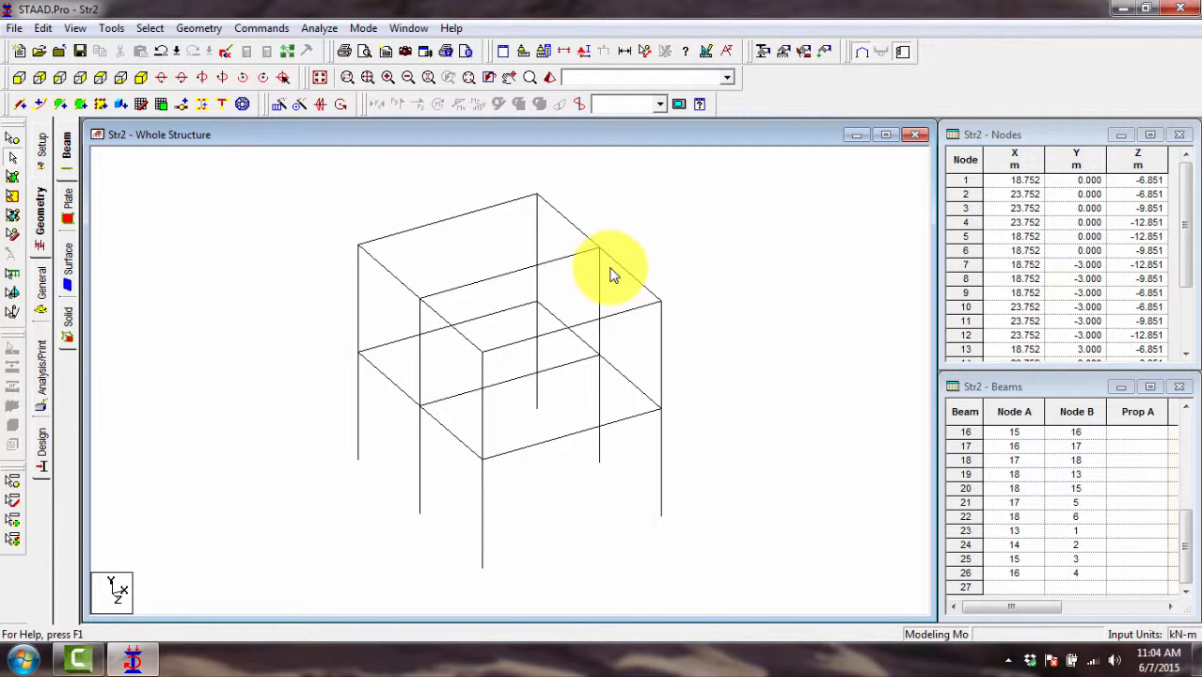
Step: Examine the imported frame by rotating it around its vertical axis and tilting it to a top view
{"action": "key", "text": "Right"}
{"action": "key", "text": "Right"}
{"action": "key", "text": "Right"}
{"action": "key", "text": "Right"}
{"action": "key", "text": "Right"}
{"action": "key", "text": "Right"}
{"action": "key", "text": "Right"}
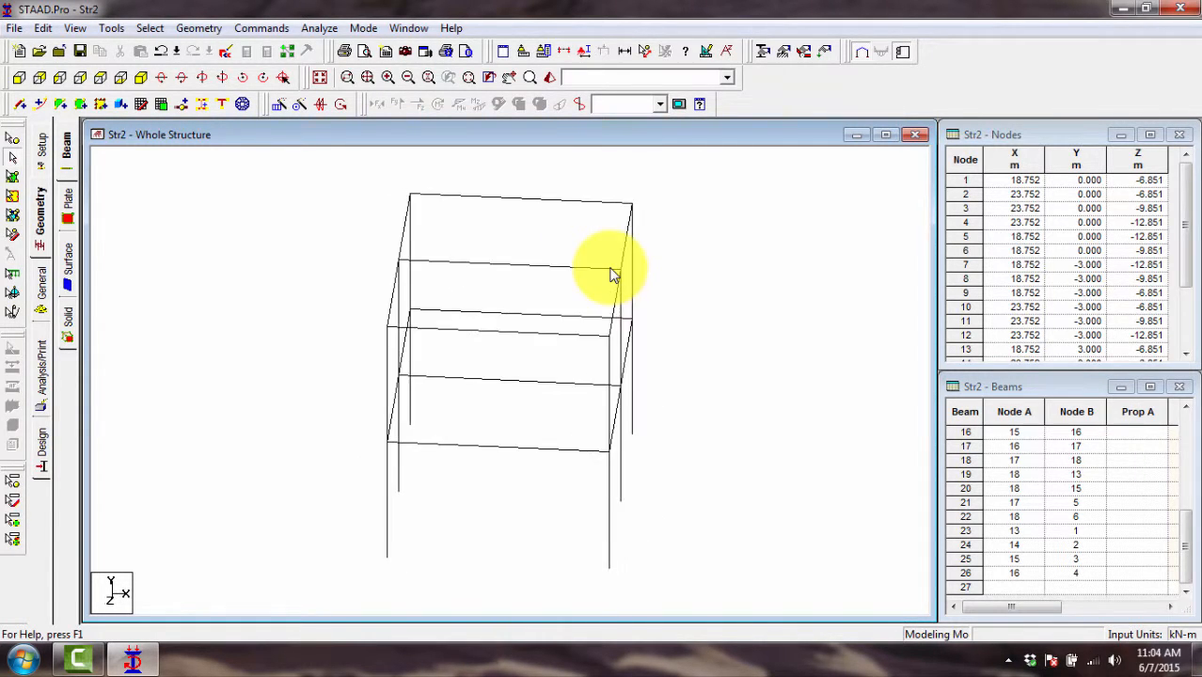
{"action": "key", "text": "Right"}
{"action": "key", "text": "Right"}
{"action": "key", "text": "Right"}
{"action": "key", "text": "Right"}
{"action": "key", "text": "Right"}
{"action": "key", "text": "Right"}
{"action": "key", "text": "Right"}
{"action": "key", "text": "Right"}
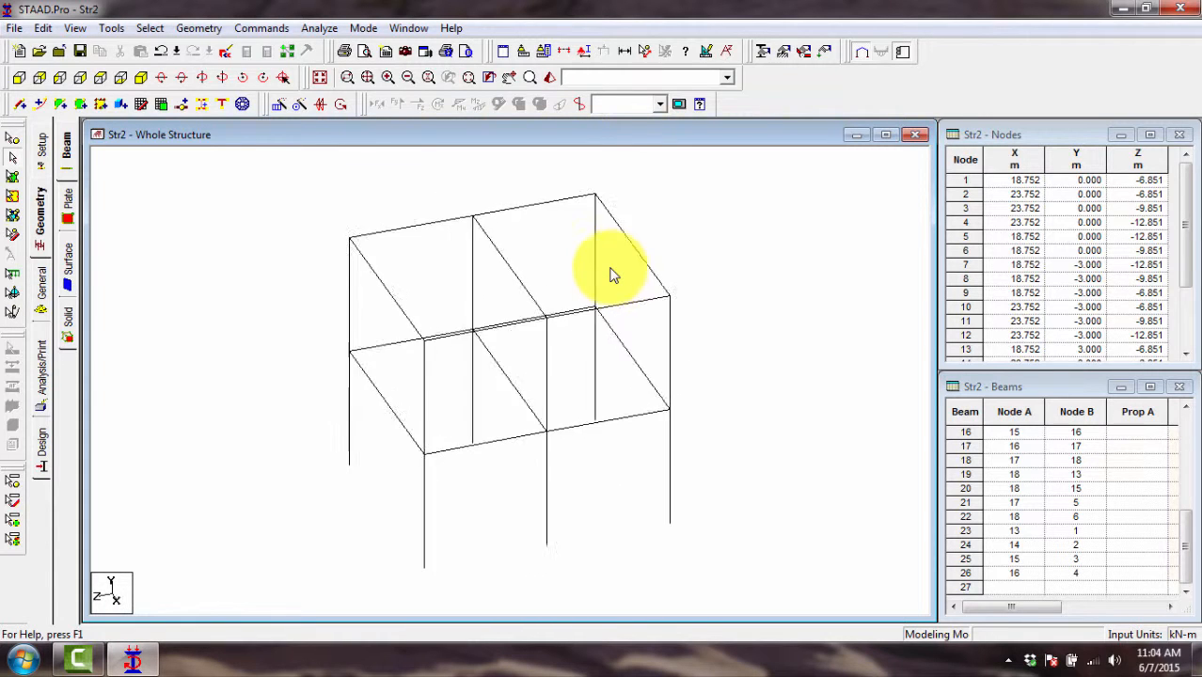
{"action": "key", "text": "Right"}
{"action": "key", "text": "Right"}
{"action": "key", "text": "Right"}
{"action": "key", "text": "Right"}
{"action": "key", "text": "Right"}
{"action": "key", "text": "Right"}
{"action": "key", "text": "Right"}
{"action": "key", "text": "Right"}
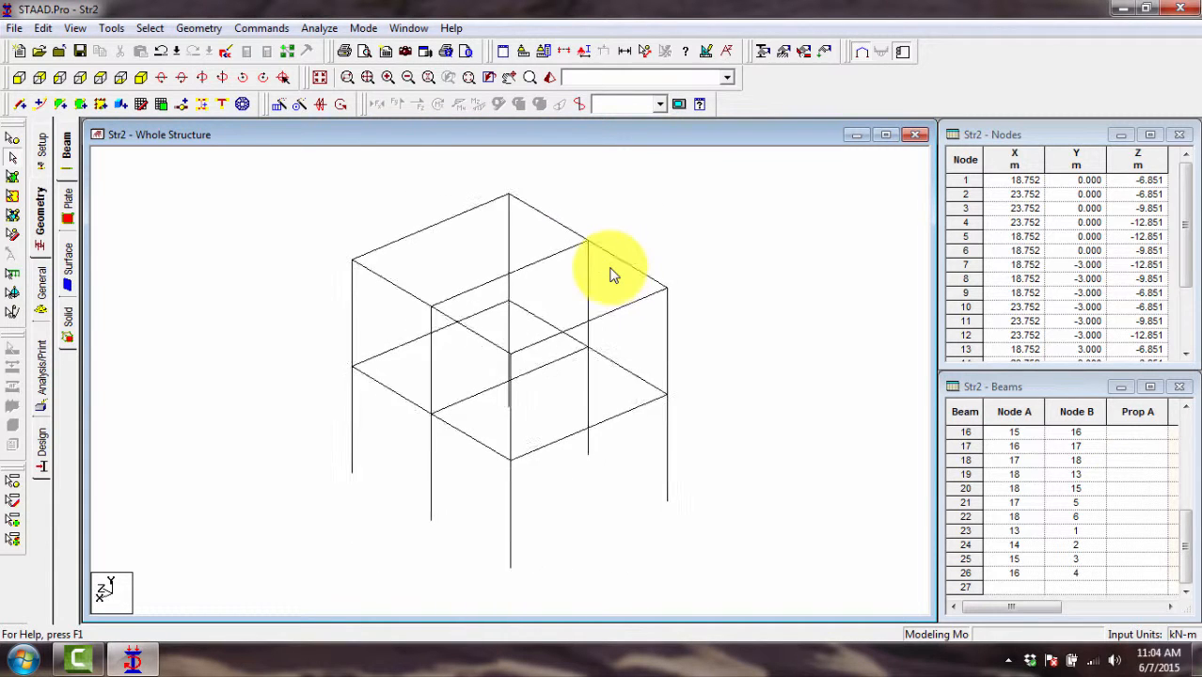
{"action": "key", "text": "Right"}
{"action": "key", "text": "Right"}
{"action": "key", "text": "Right"}
{"action": "key", "text": "Right"}
{"action": "key", "text": "Right"}
{"action": "key", "text": "Right"}
{"action": "key", "text": "Right"}
{"action": "key", "text": "Right"}
{"action": "key", "text": "Right"}
{"action": "key", "text": "Right"}
{"action": "key", "text": "Down"}
{"action": "key", "text": "Down"}
{"action": "key", "text": "Down"}
{"action": "key", "text": "Down"}
{"action": "key", "text": "Down"}
{"action": "key", "text": "Down"}
{"action": "key", "text": "Down"}
{"action": "key", "text": "Down"}
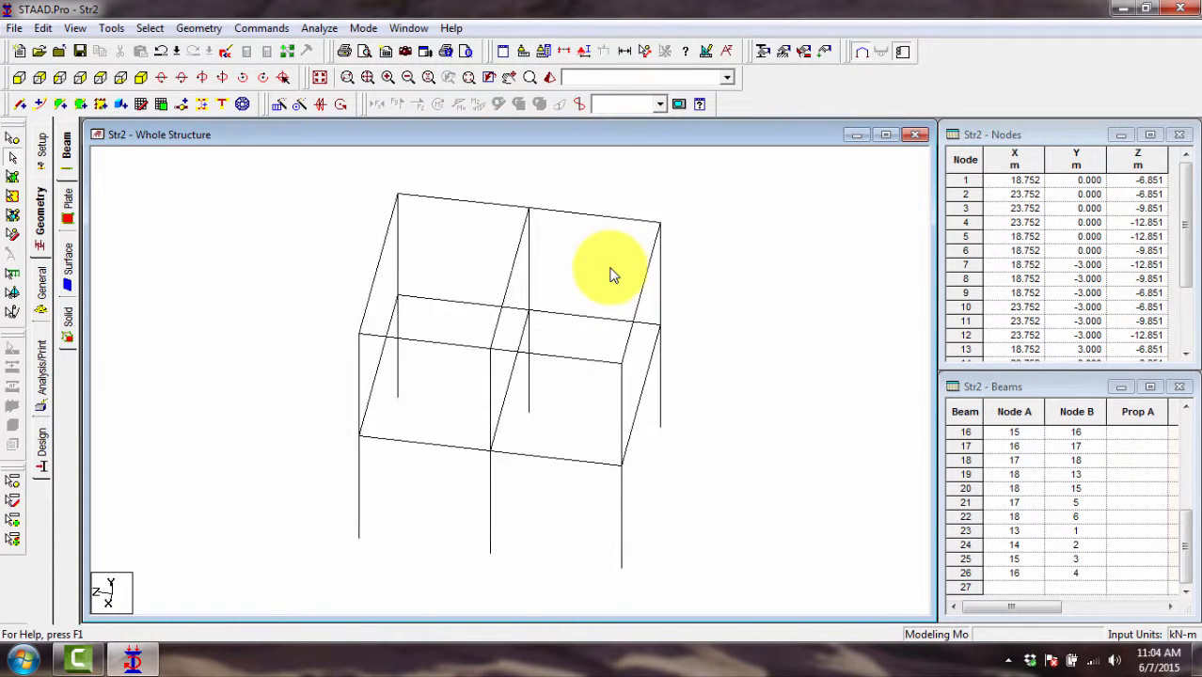
{"action": "key", "text": "Down"}
{"action": "key", "text": "Down"}
{"action": "key", "text": "Down"}
{"action": "key", "text": "Down"}
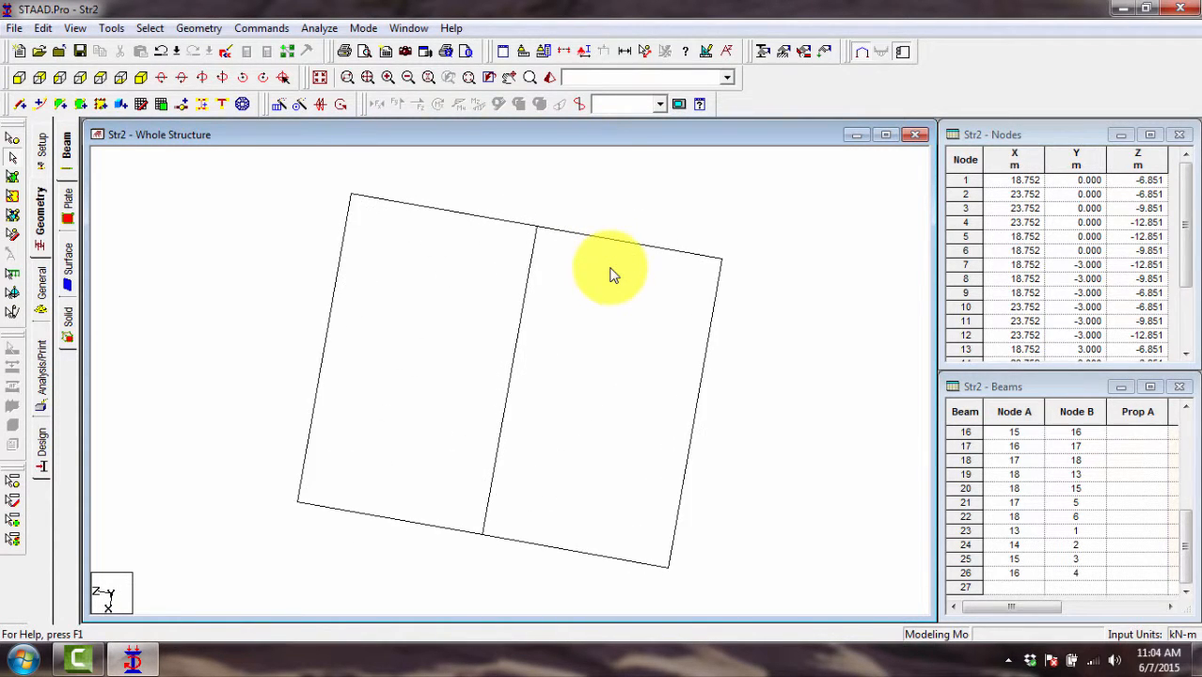
Step: Examine the imported frame by tilting it back from the top view and rotating it around its vertical axis
{"action": "key", "text": "Up"}
{"action": "key", "text": "Up"}
{"action": "key", "text": "Up"}
{"action": "key", "text": "Up"}
{"action": "key", "text": "Up"}
{"action": "key", "text": "Up"}
{"action": "key", "text": "Up"}
{"action": "key", "text": "Up"}
{"action": "key", "text": "Up"}
{"action": "key", "text": "Up"}
{"action": "key", "text": "Up"}
{"action": "key", "text": "Up"}
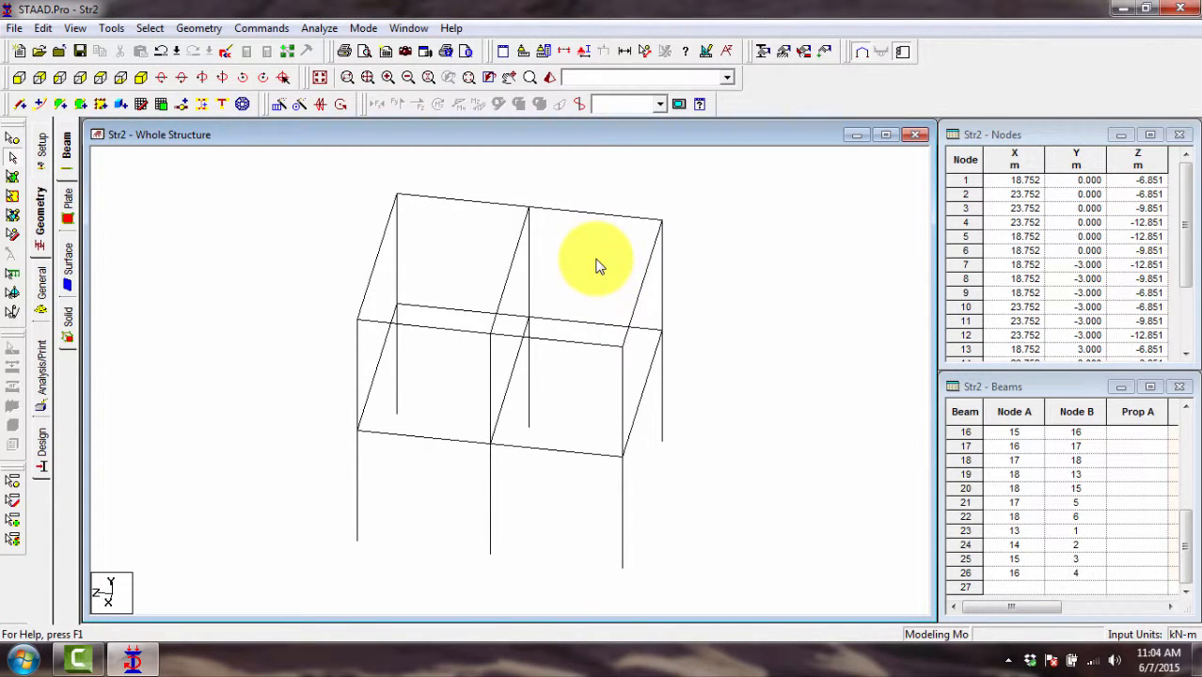
{"action": "key", "text": "Right"}
{"action": "key", "text": "Right"}
{"action": "key", "text": "Right"}
{"action": "key", "text": "Right"}
{"action": "key", "text": "Right"}
{"action": "key", "text": "Right"}
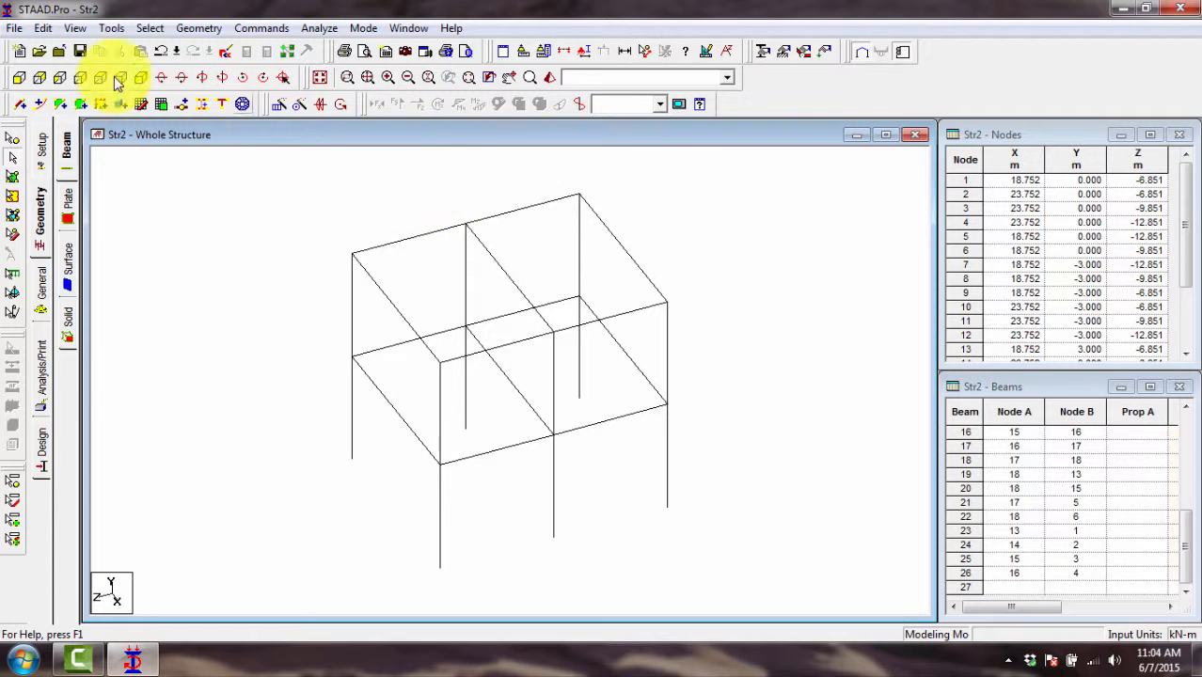
Step: Inspect the frame in the standard front, back, left, right, plan and bottom views, ending with the default isometric view
{"action": "left_click_drag", "start_coordinate": [14, 80], "coordinate": [15, 79]}
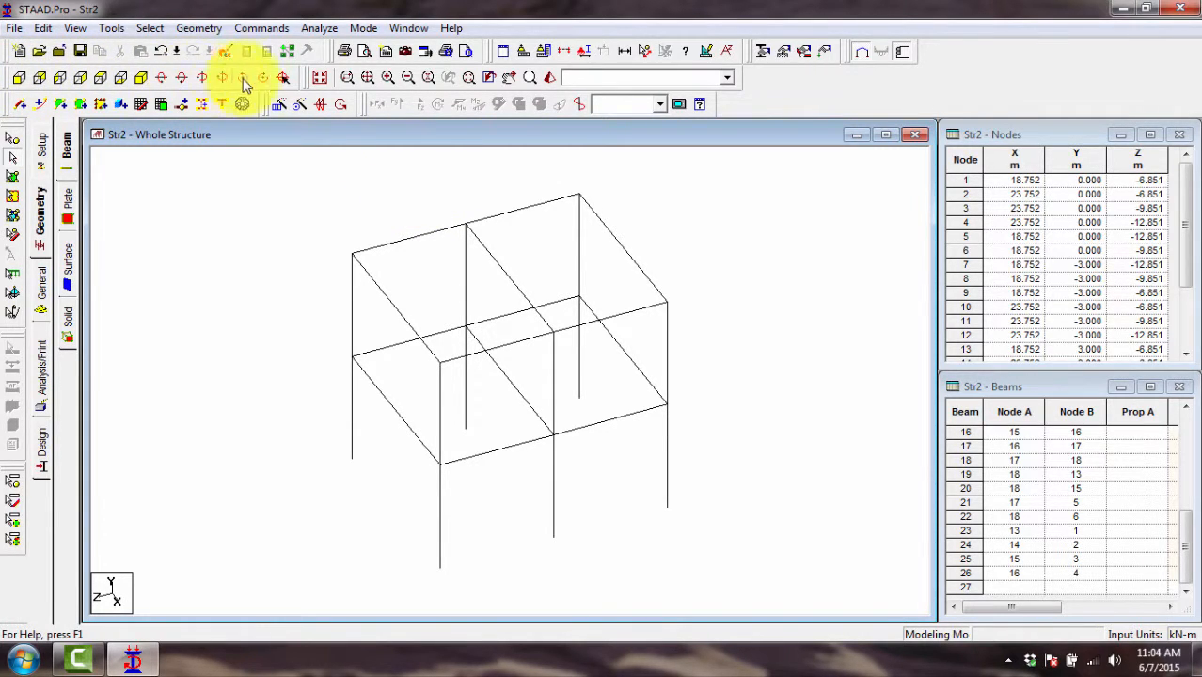
{"action": "left_click", "coordinate": [21, 79]}
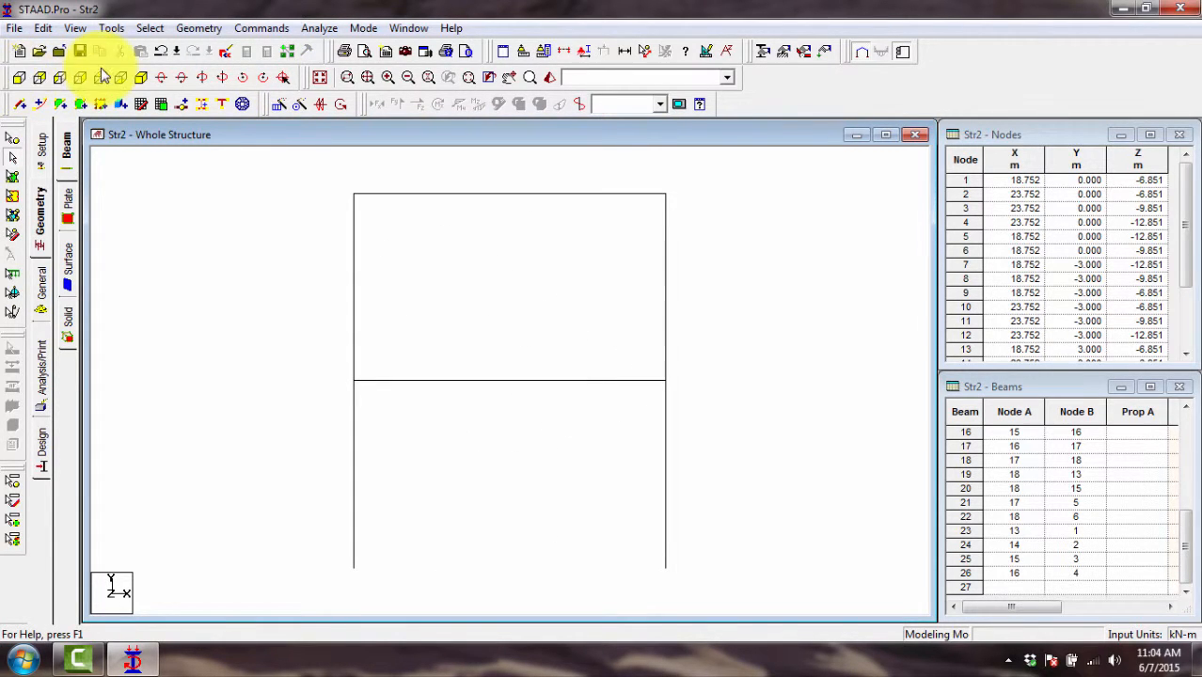
{"action": "left_click", "coordinate": [41, 81]}
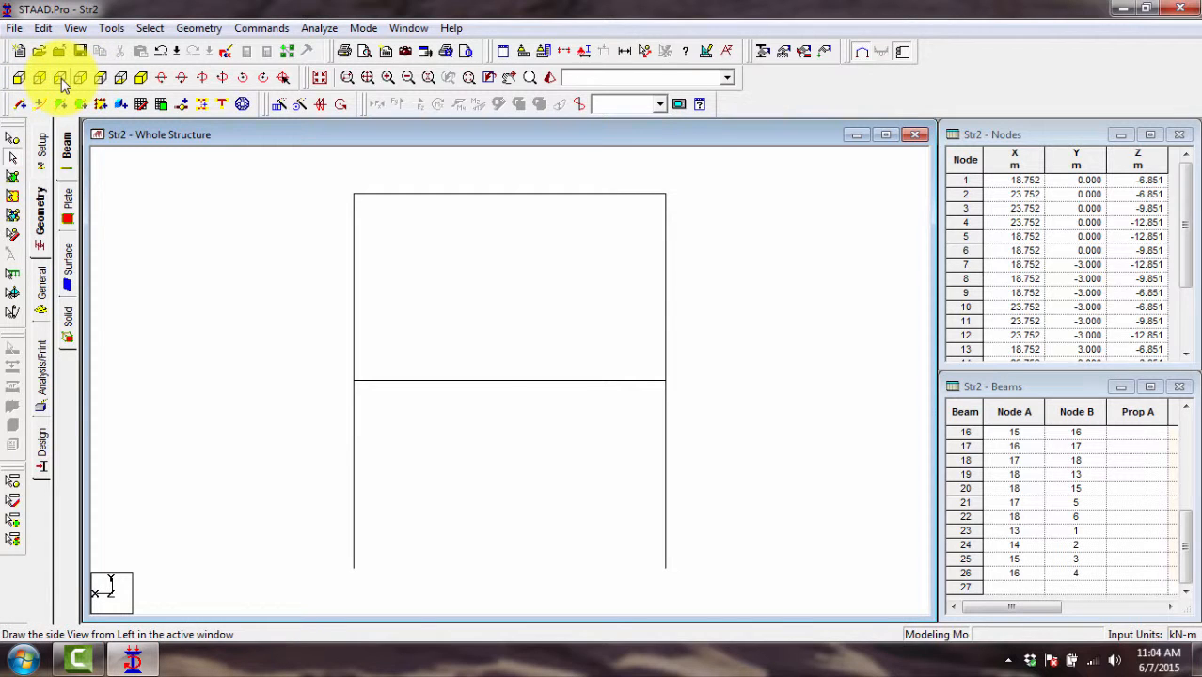
{"action": "left_click", "coordinate": [61, 79]}
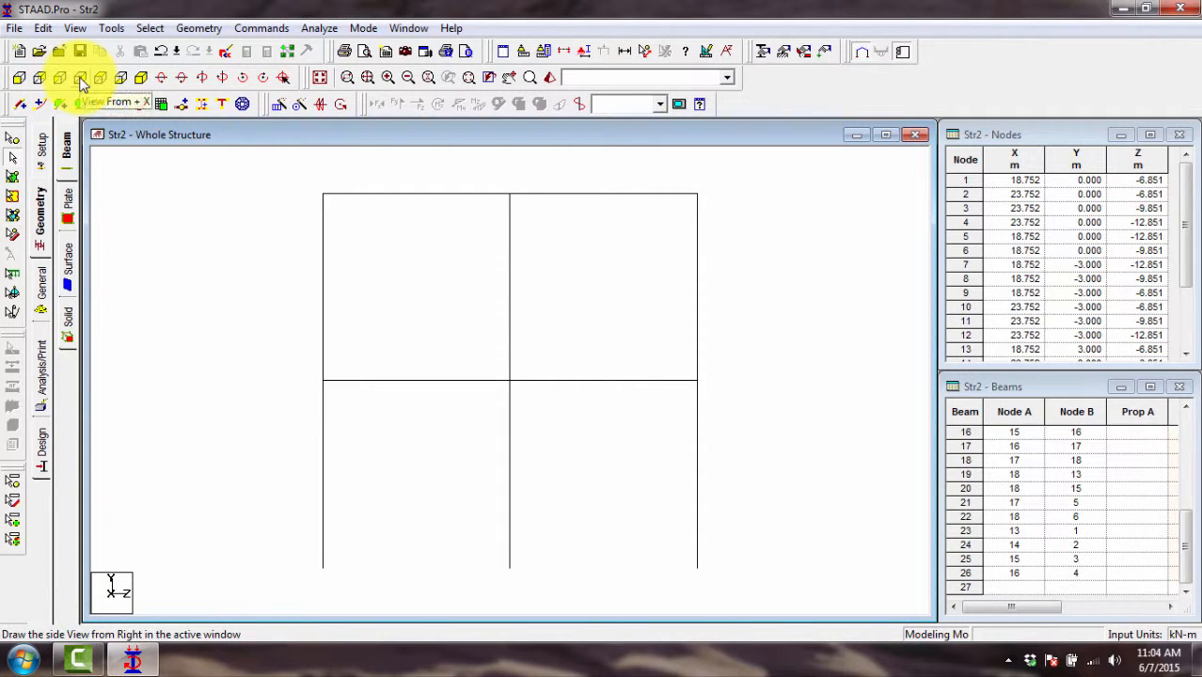
{"action": "left_click", "coordinate": [81, 83]}
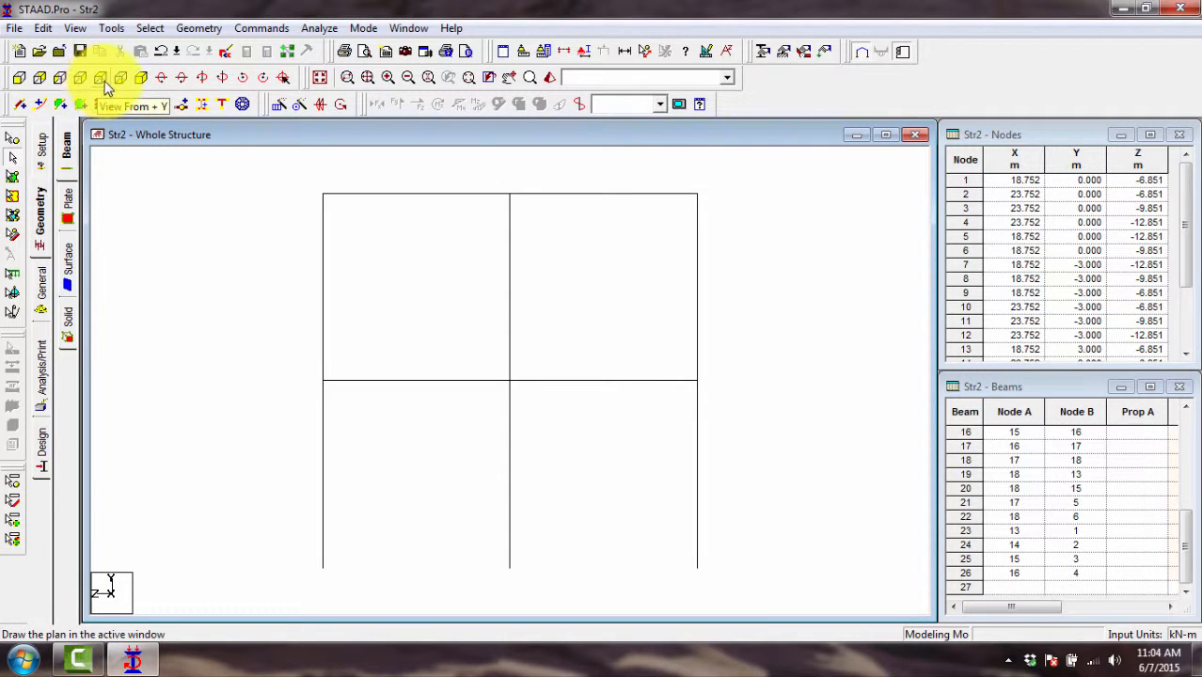
{"action": "left_click", "coordinate": [100, 81]}
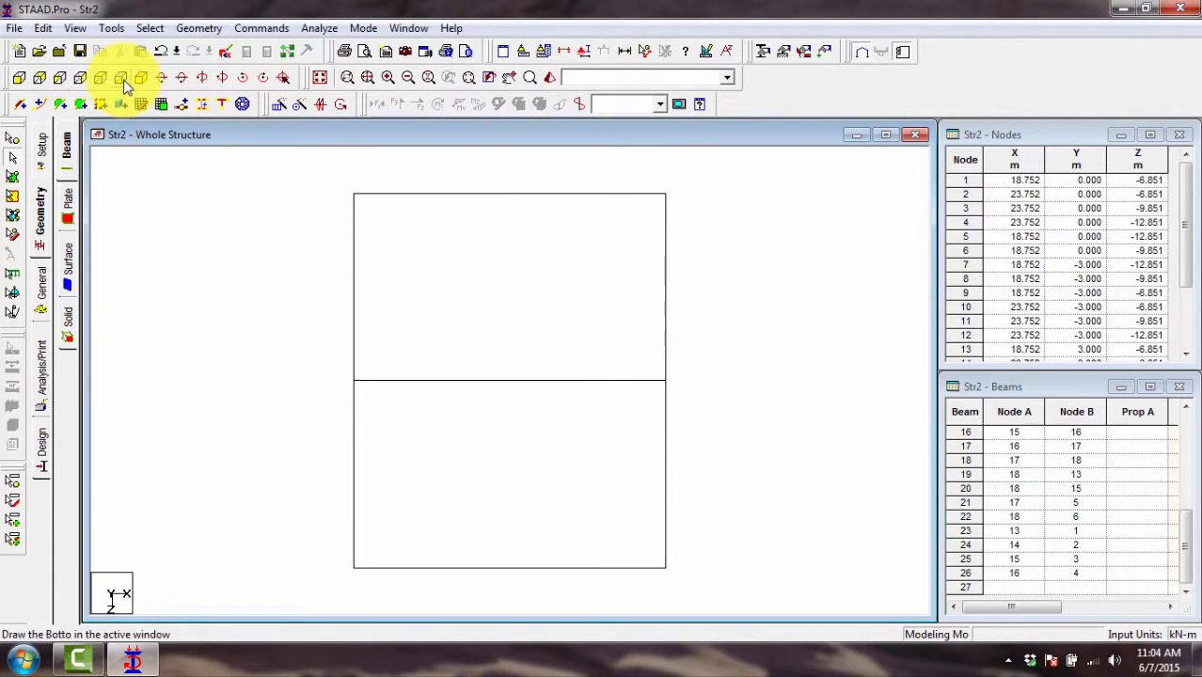
{"action": "left_click", "coordinate": [121, 79]}
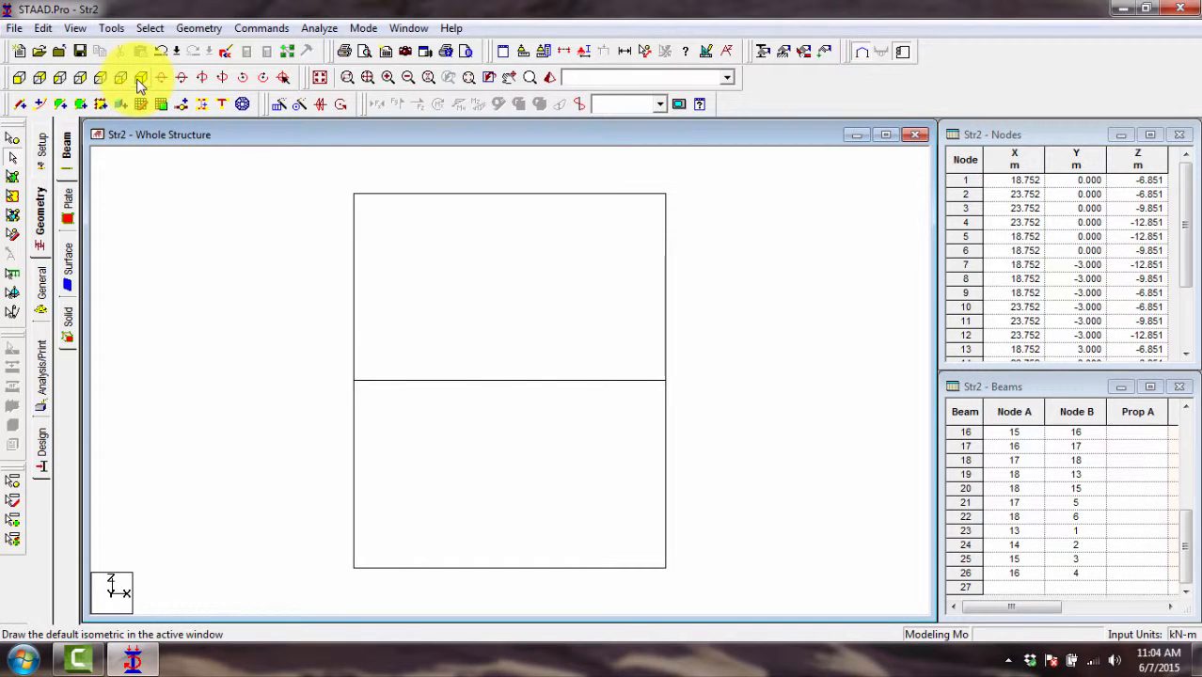
{"action": "left_click", "coordinate": [137, 80]}
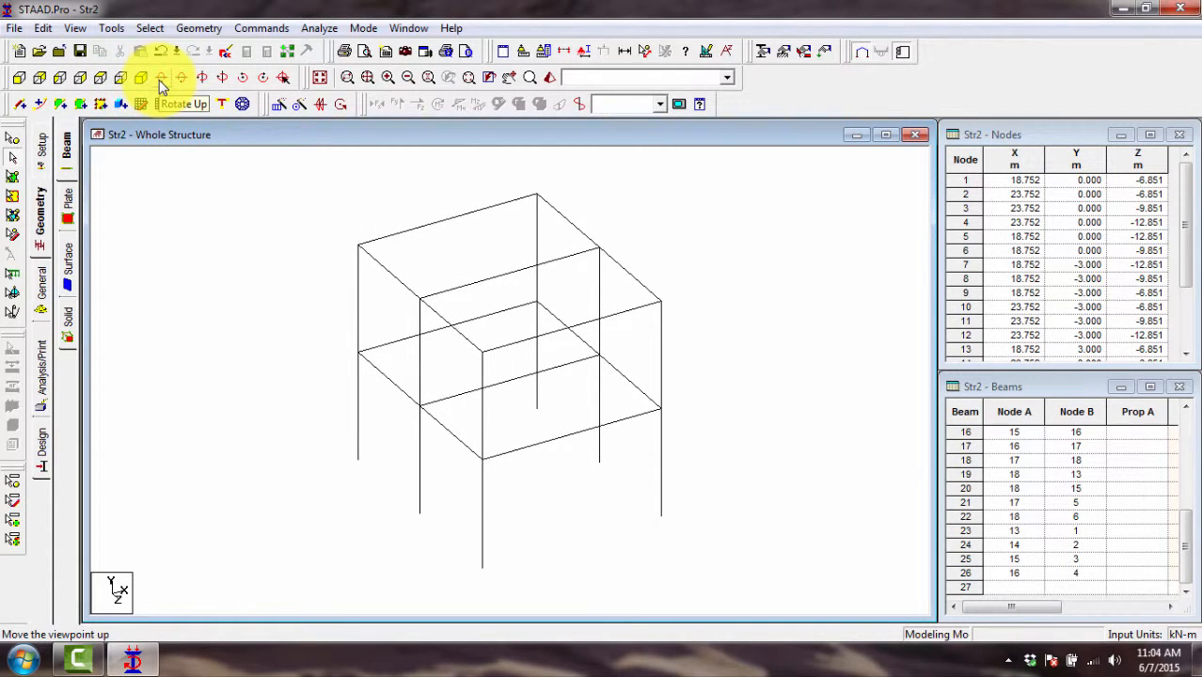
{"action": "left_click", "coordinate": [162, 81]}
{"action": "left_click", "coordinate": [183, 78]}
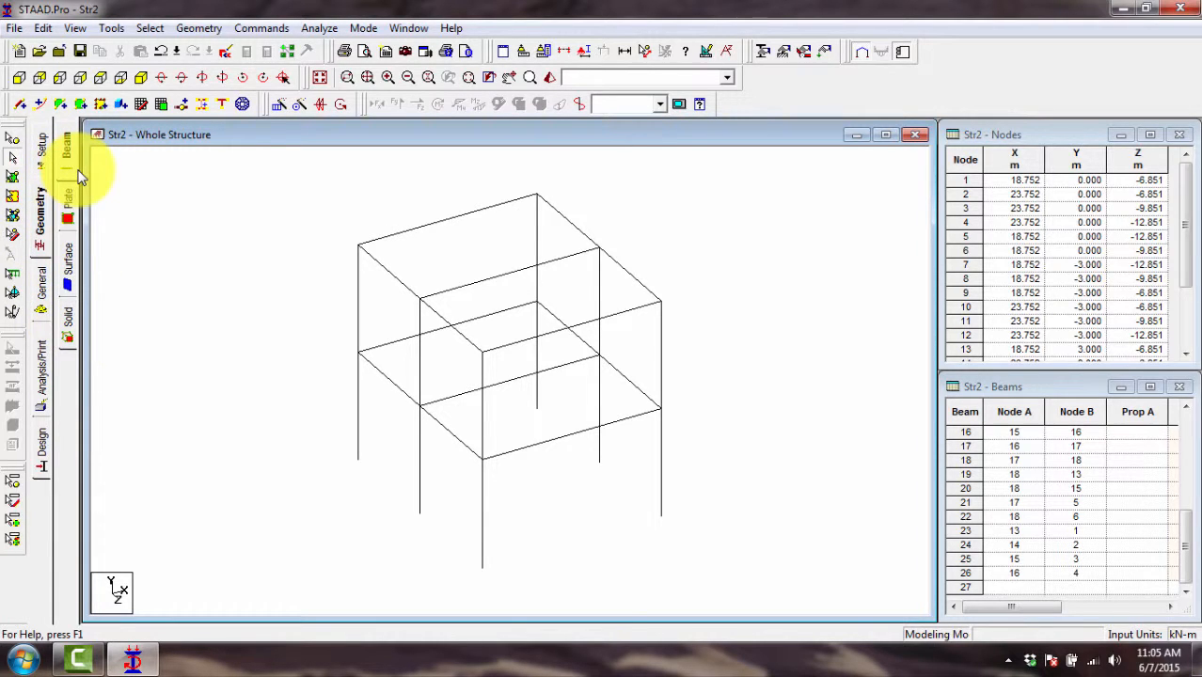
{"action": "left_click", "coordinate": [44, 216]}
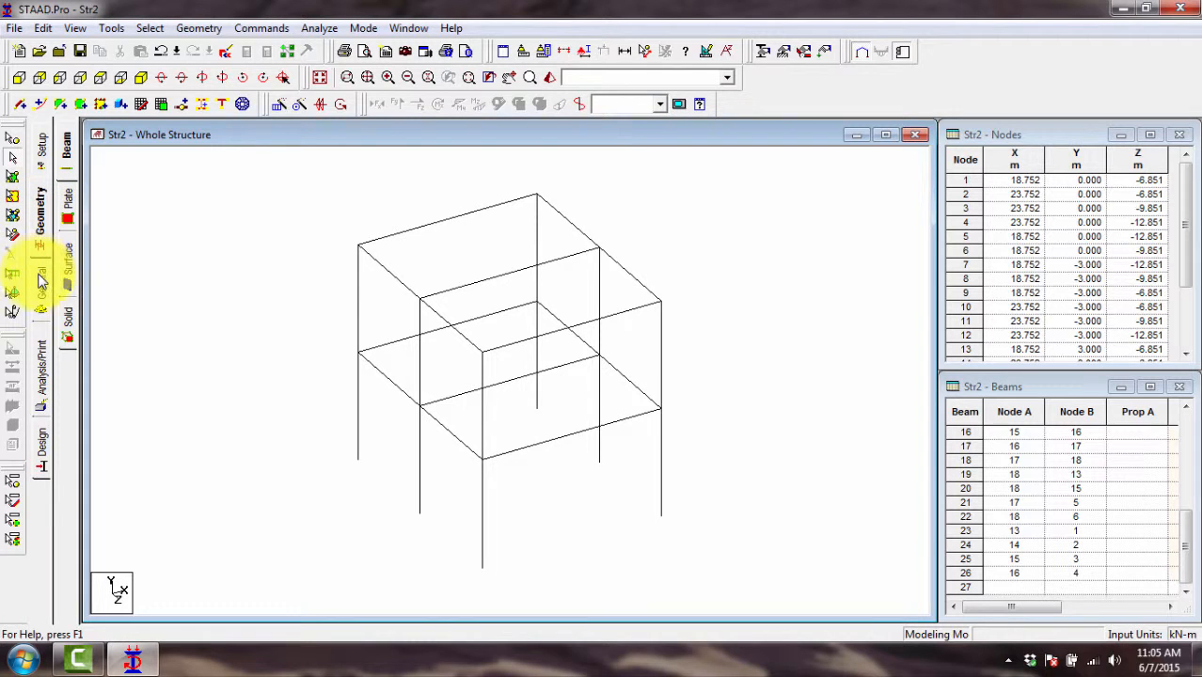